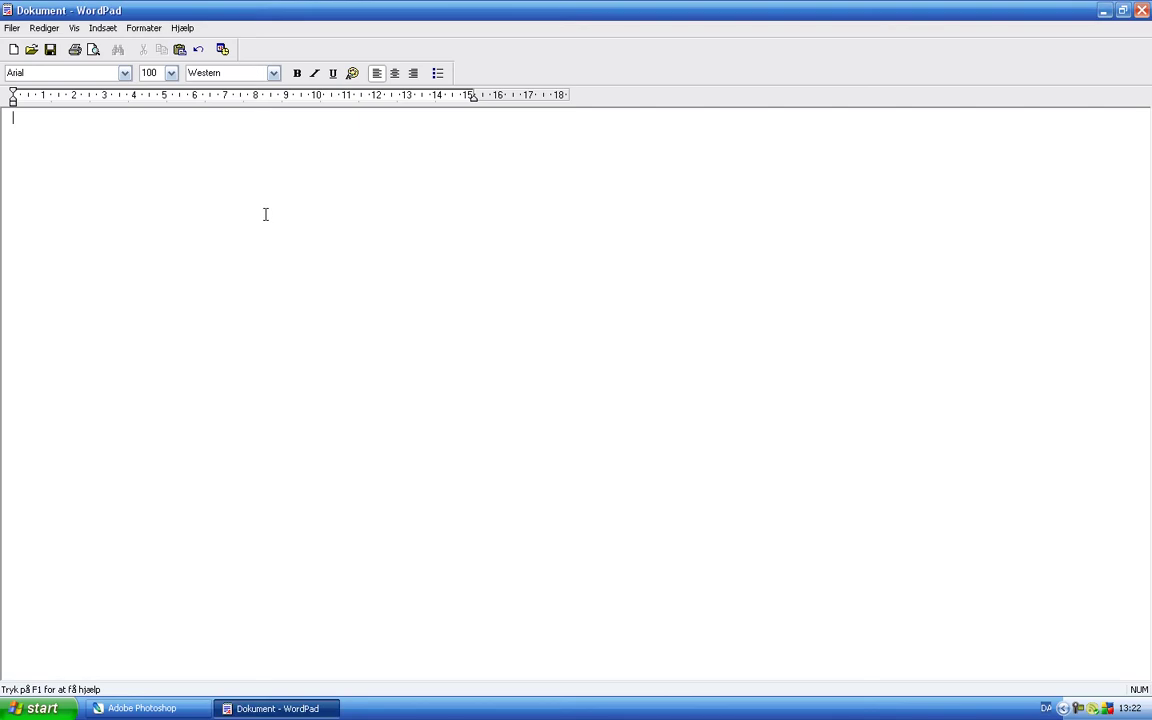
- In WordPad, replace the opening note with 'Start med at finde dit logo og åben det'
type("Idag skal")
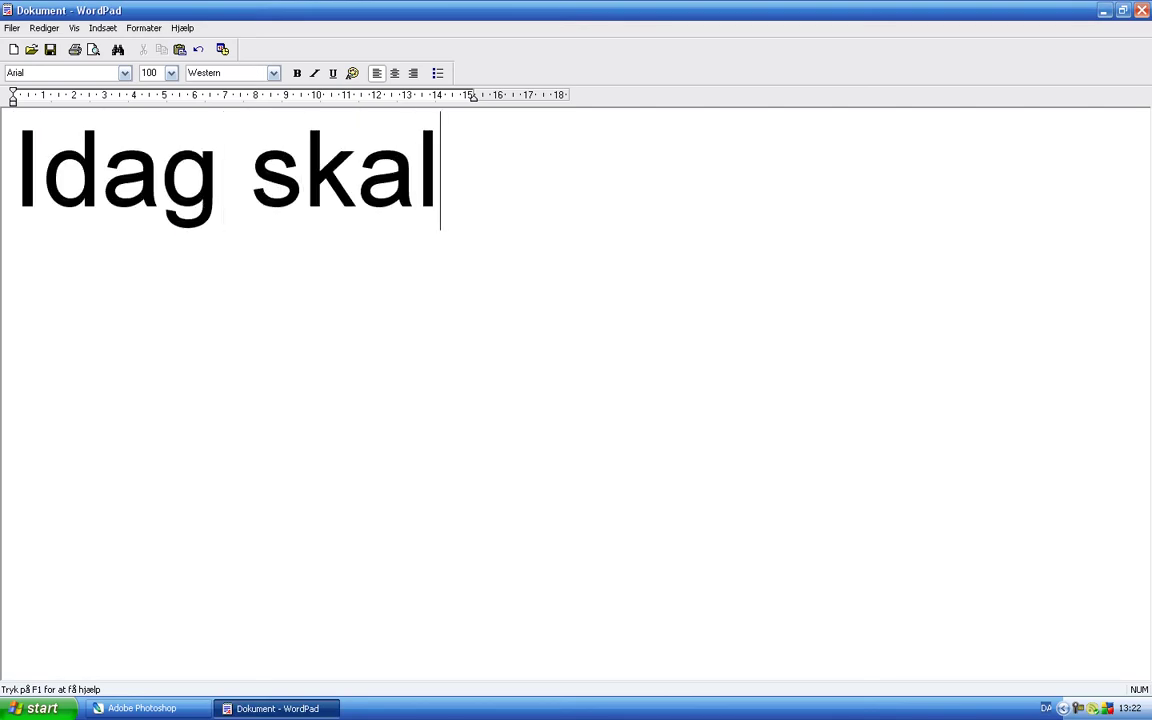
type(" vi lære at ")
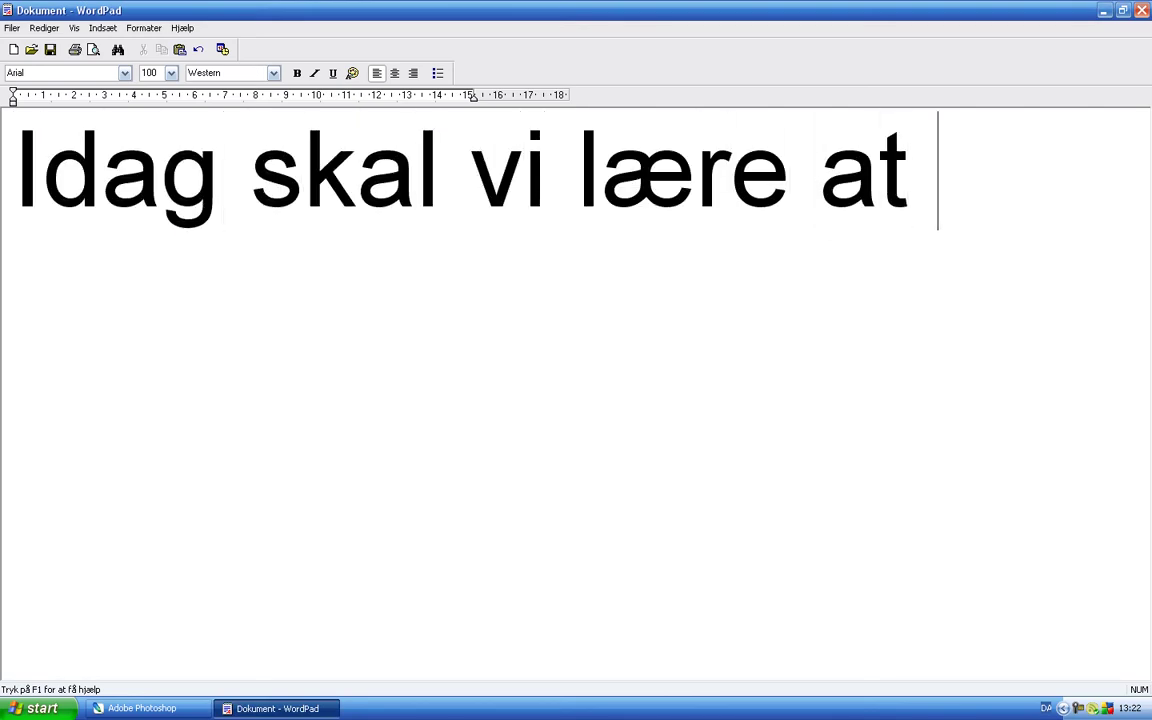
type("lave bøl")
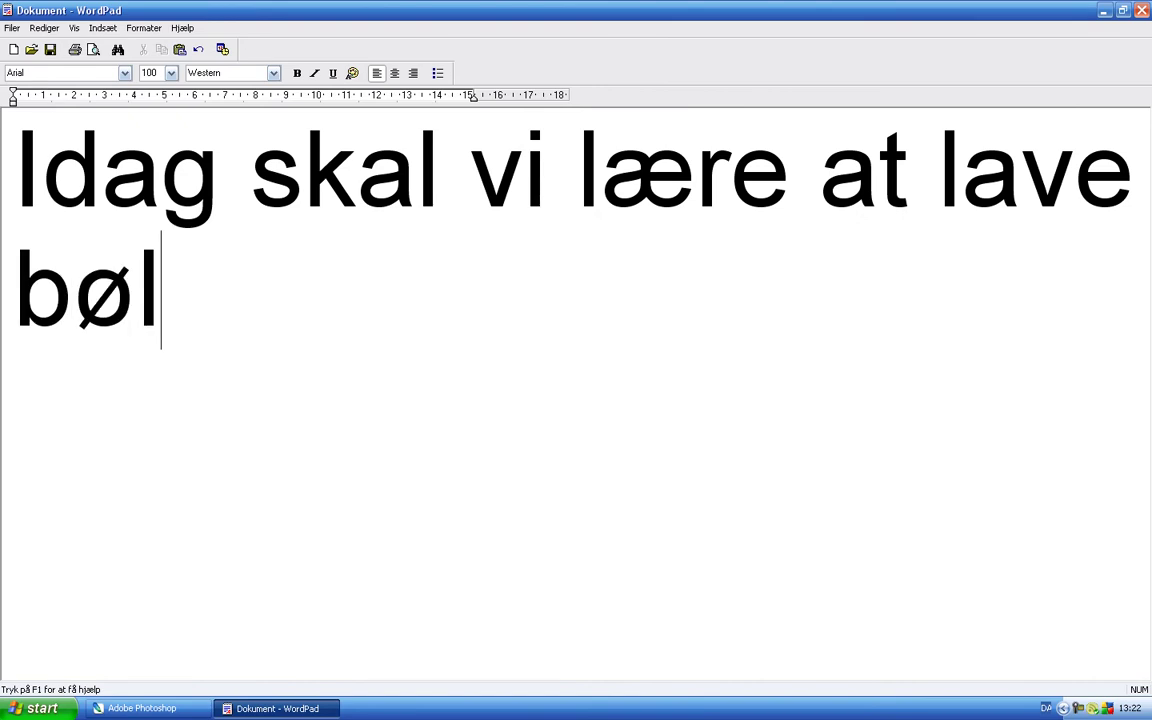
type("get glas-ef")
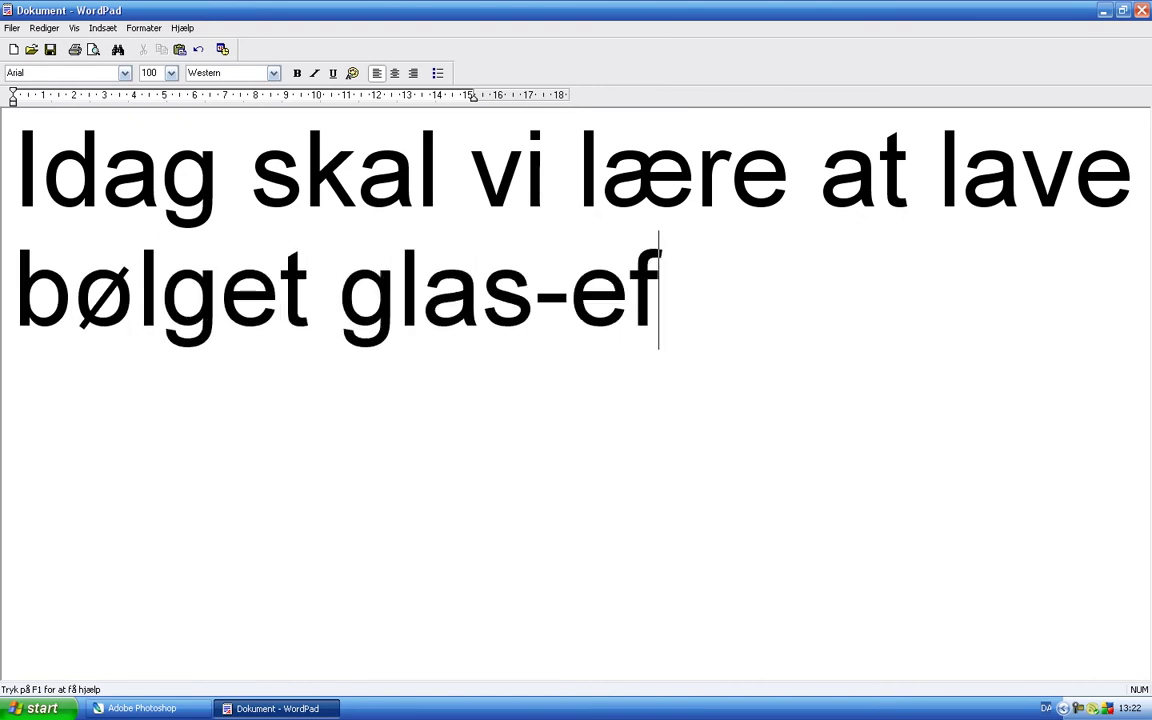
type("fekt på logoer.")
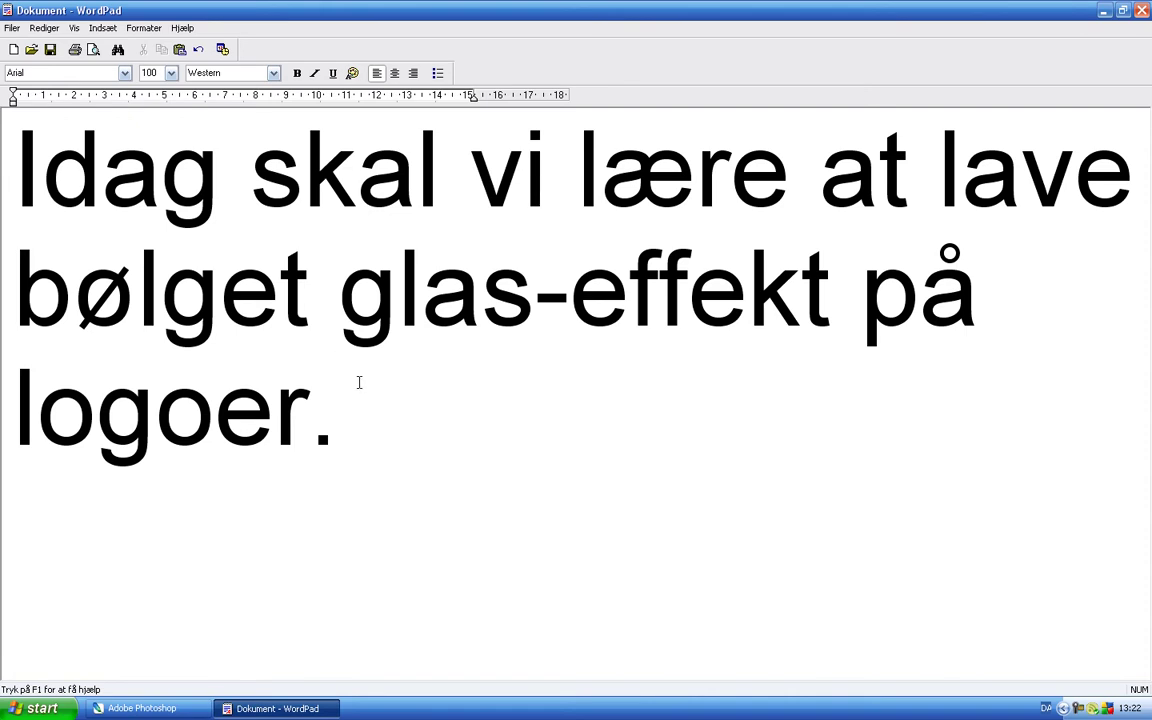
left_click_drag(359, 382, 160, 188)
key("BackSpace")
type("Start med a")
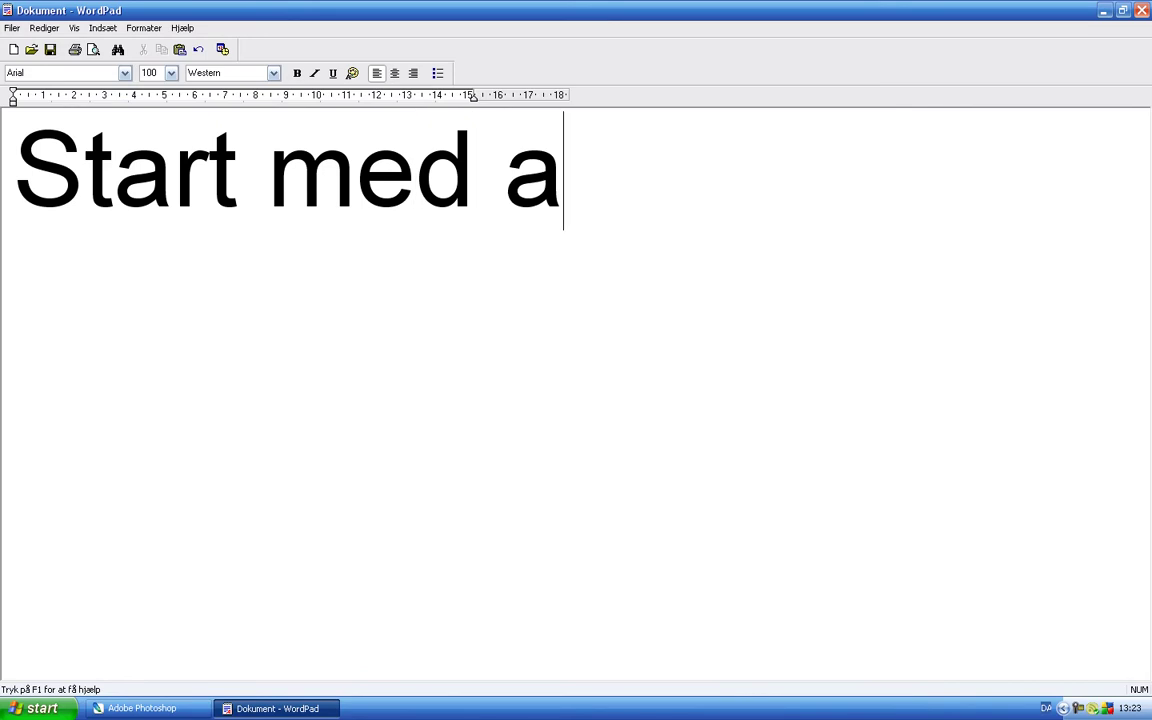
type("tf")
key("BackSpace")
type("finde di")
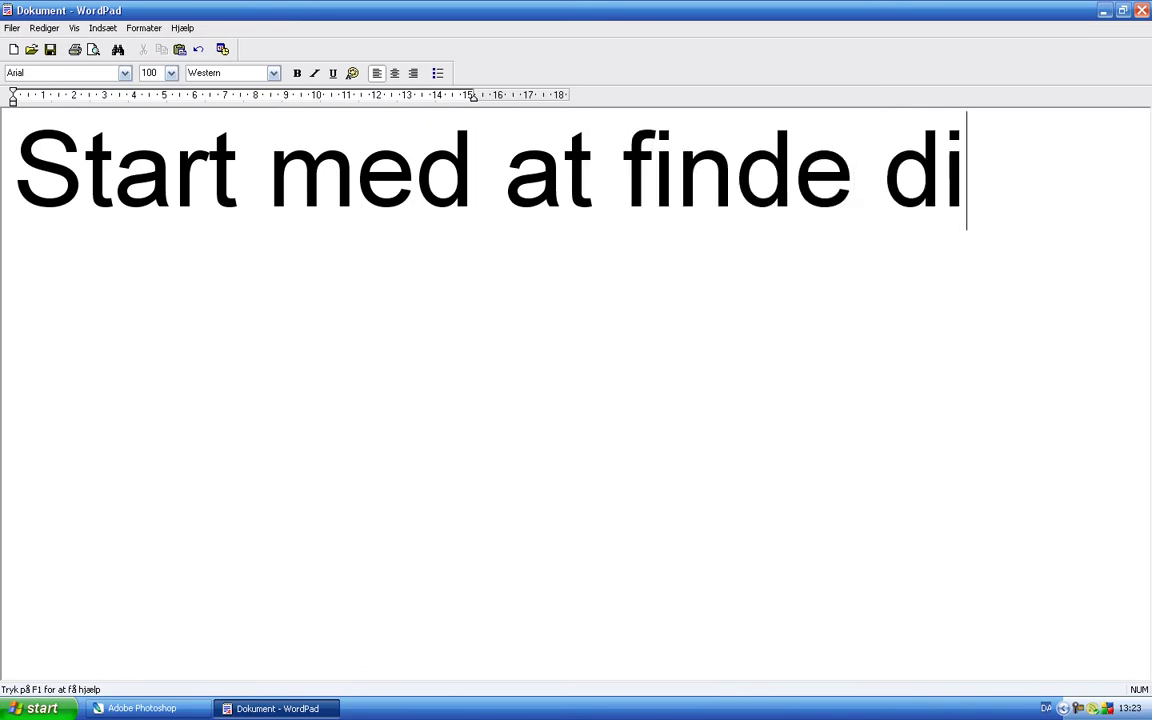
type("t logo ")
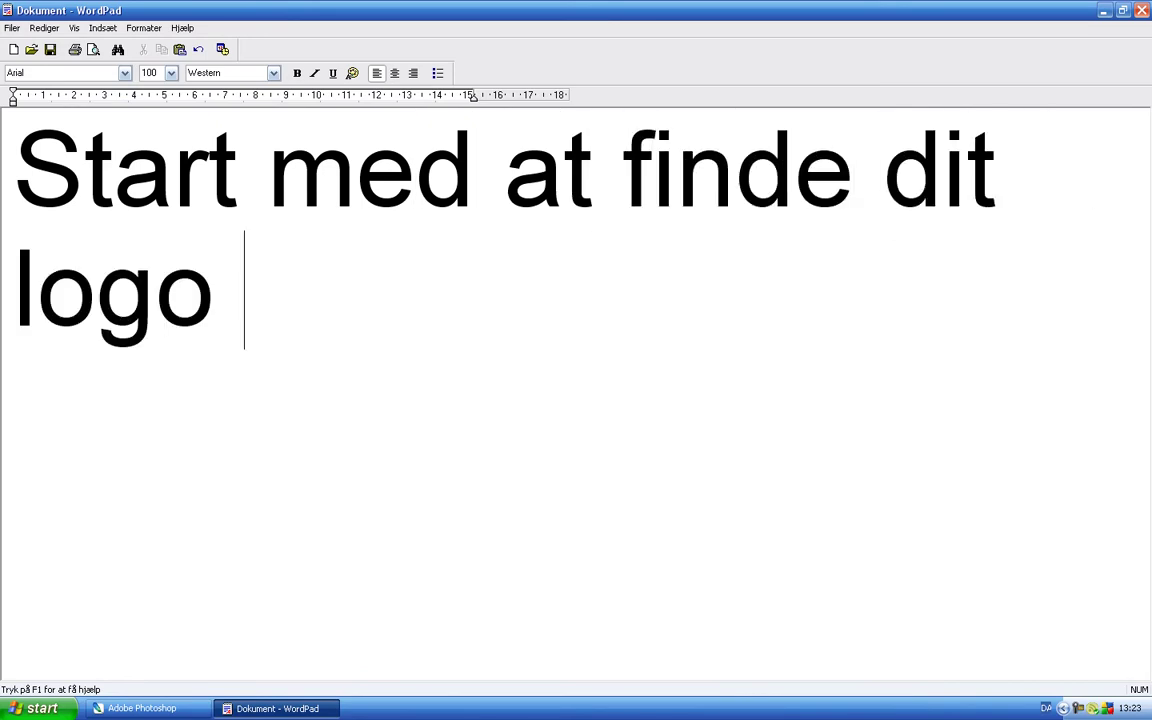
type("og åben det.")
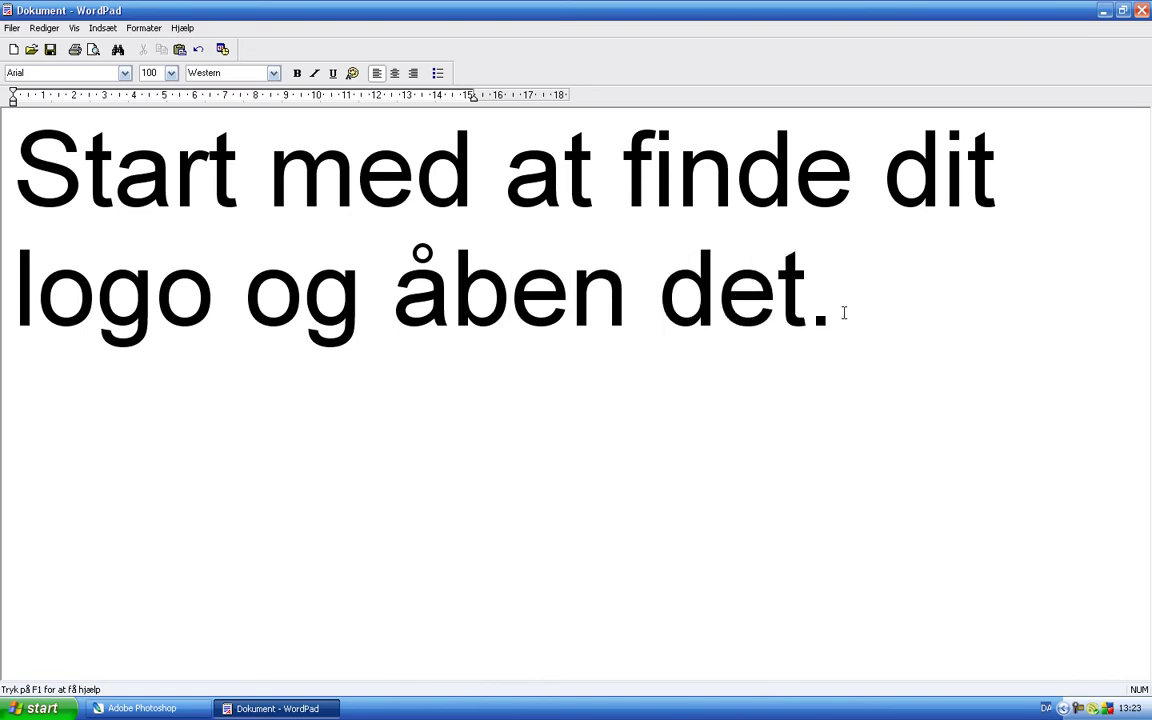
- Replace it with the note 'Så zoomer du ind til det bliver ret stort :)', then cut it
left_click_drag(798, 306, 155, 188)
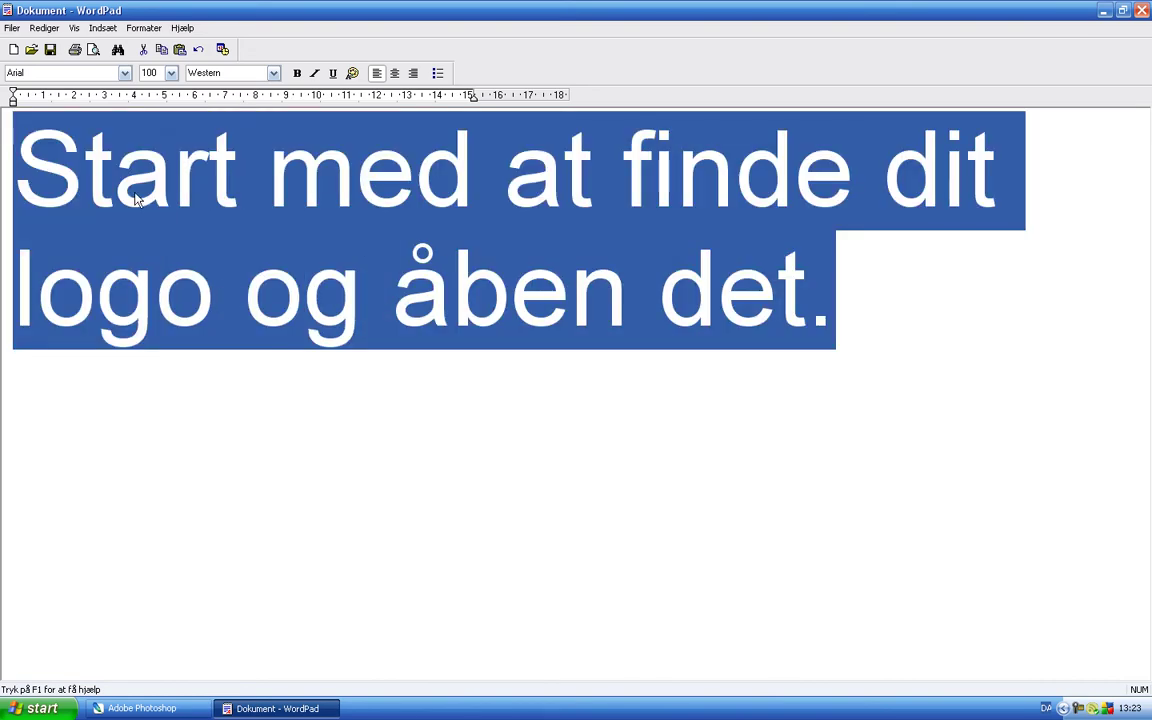
type("Så s")
key("BackSpace")
type("zoomer du")
key("BackSpace")
type("du in")
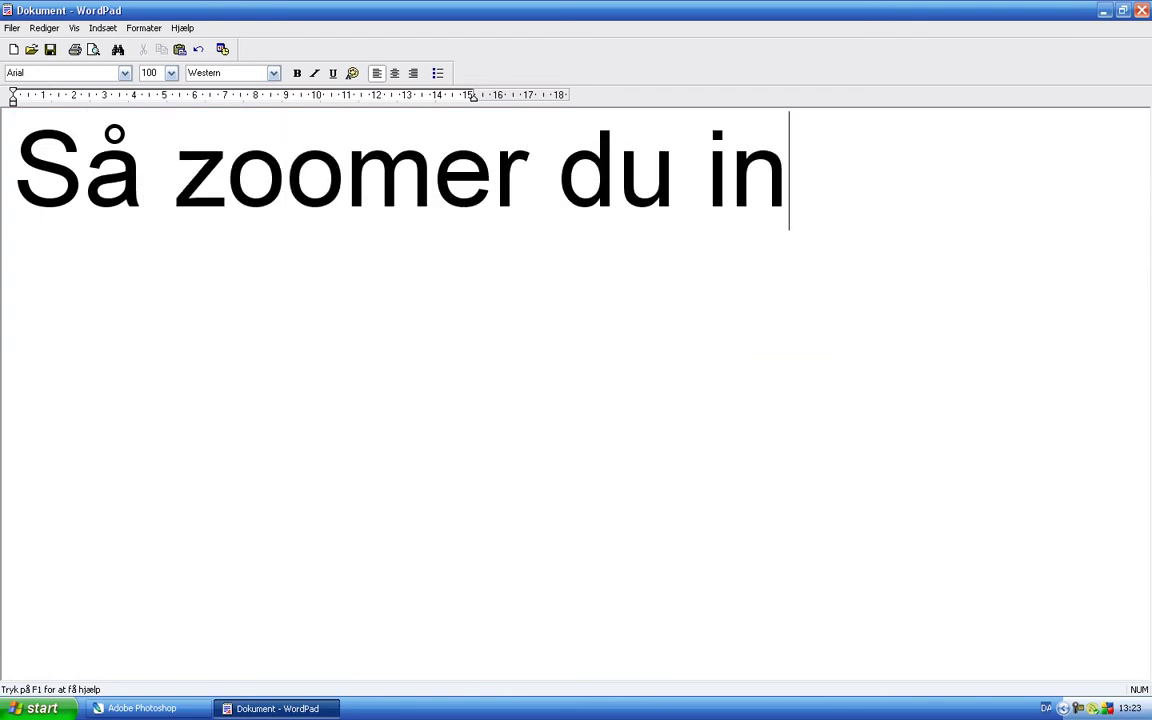
type("d til det")
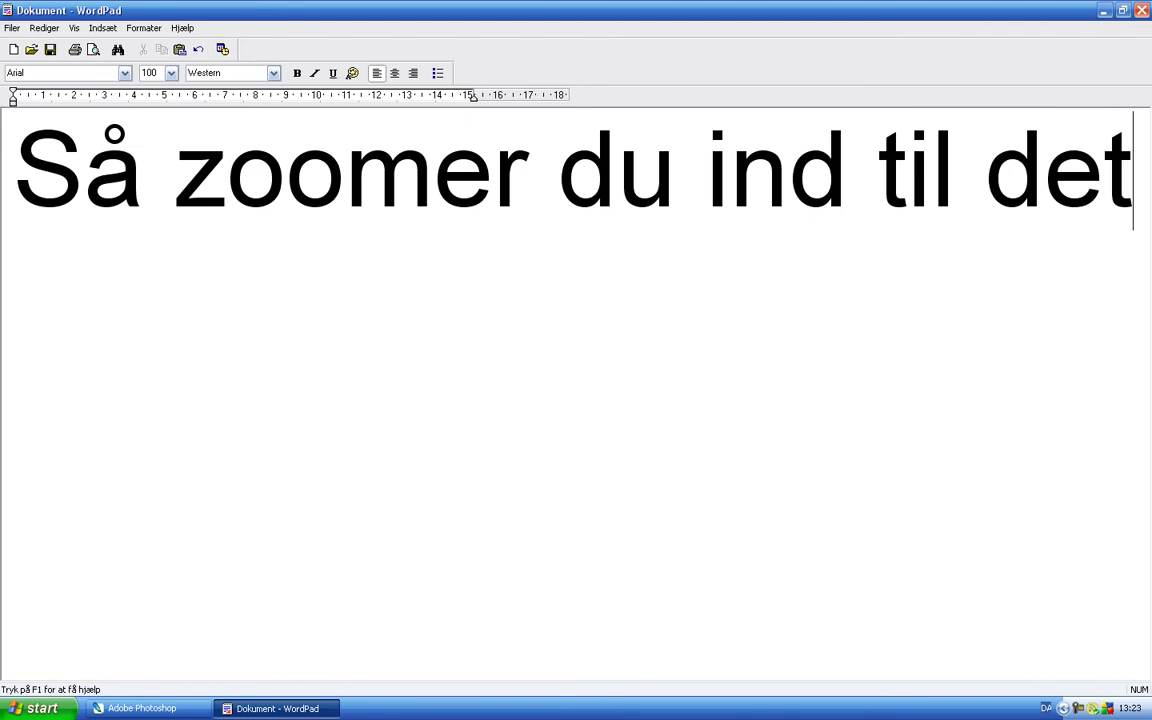
type(" bliver ret ")
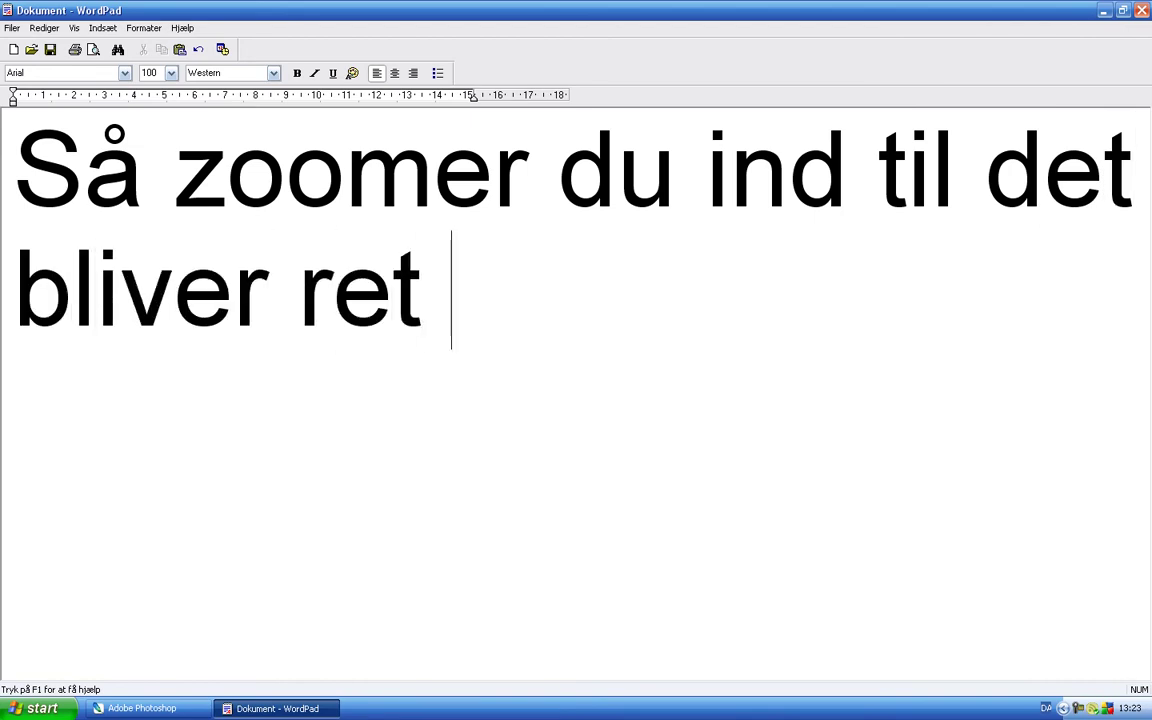
type("stort :)")
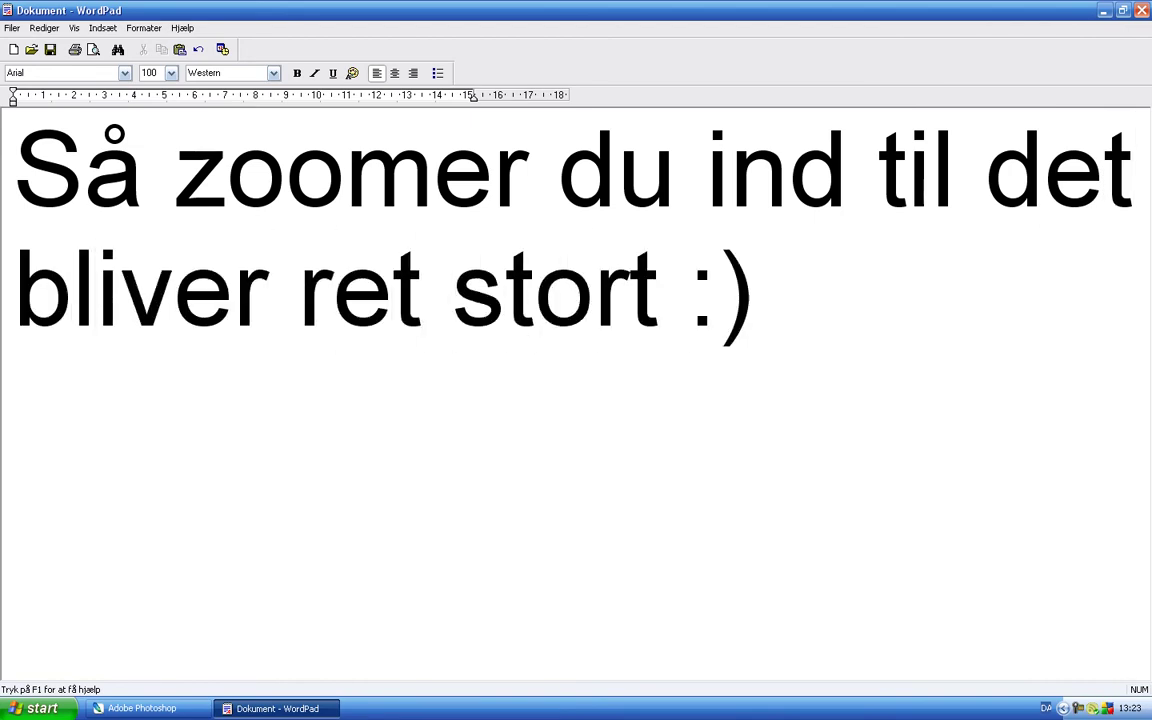
left_click_drag(780, 313, 118, 188)
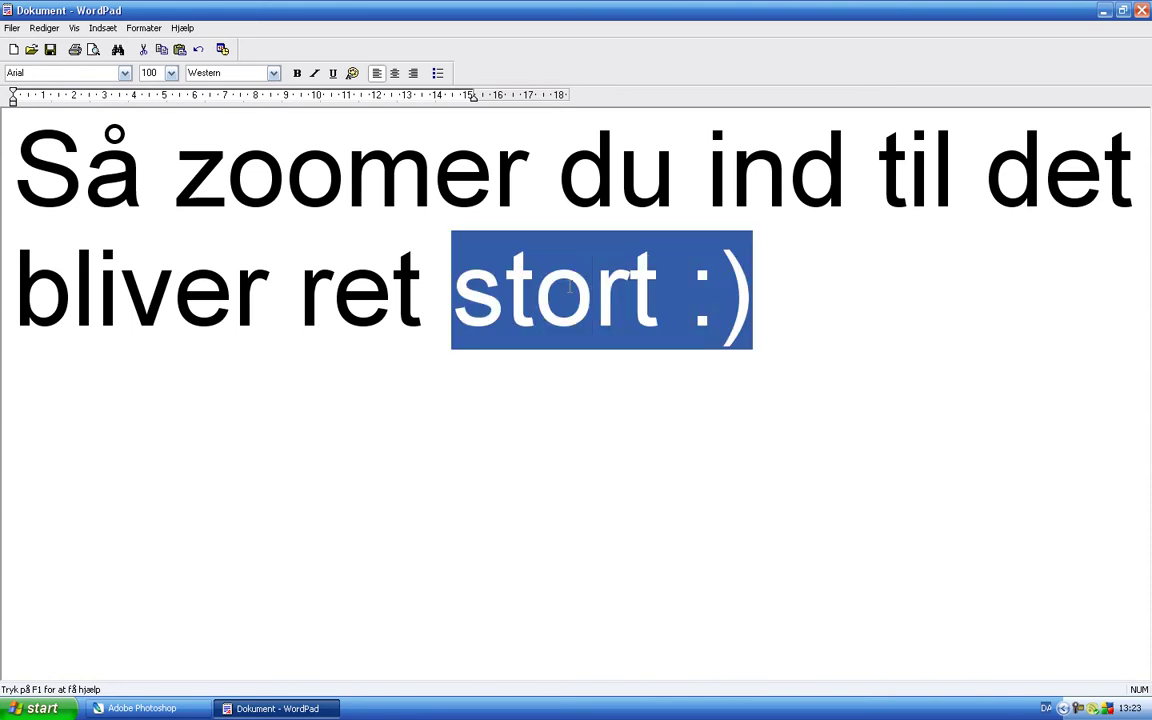
key("ctrl+x")
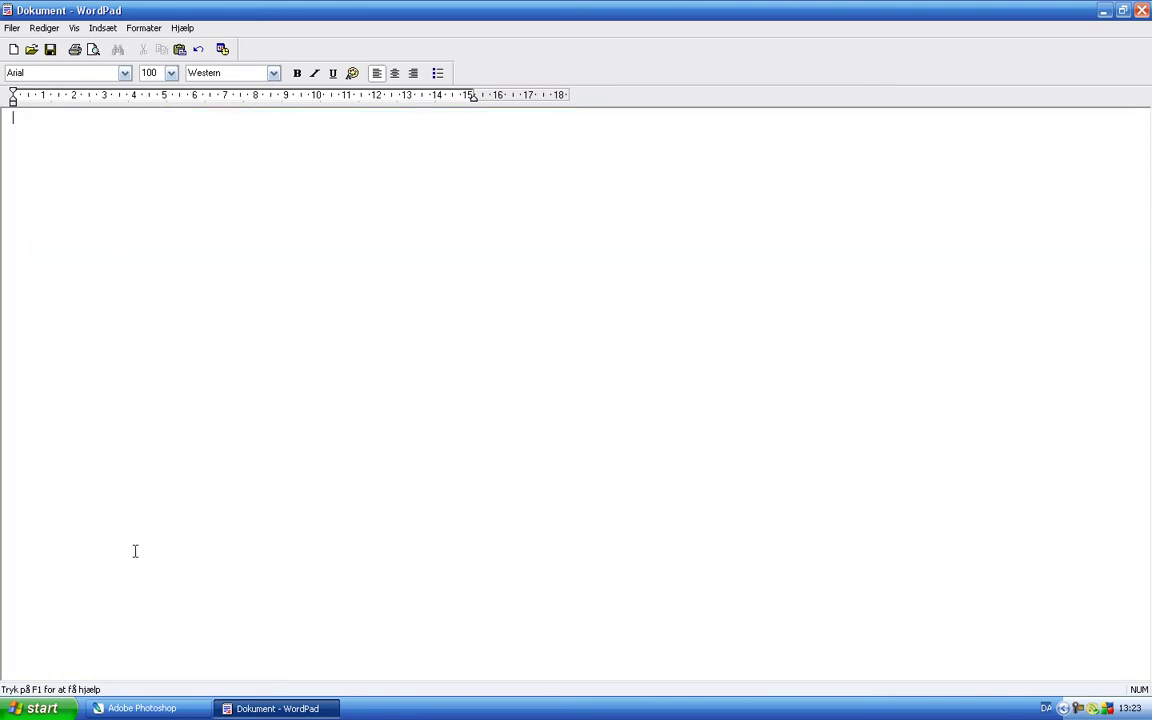
- Zoom the Photoshop badge to 300% and enlarge and reposition its window
left_click(140, 708)
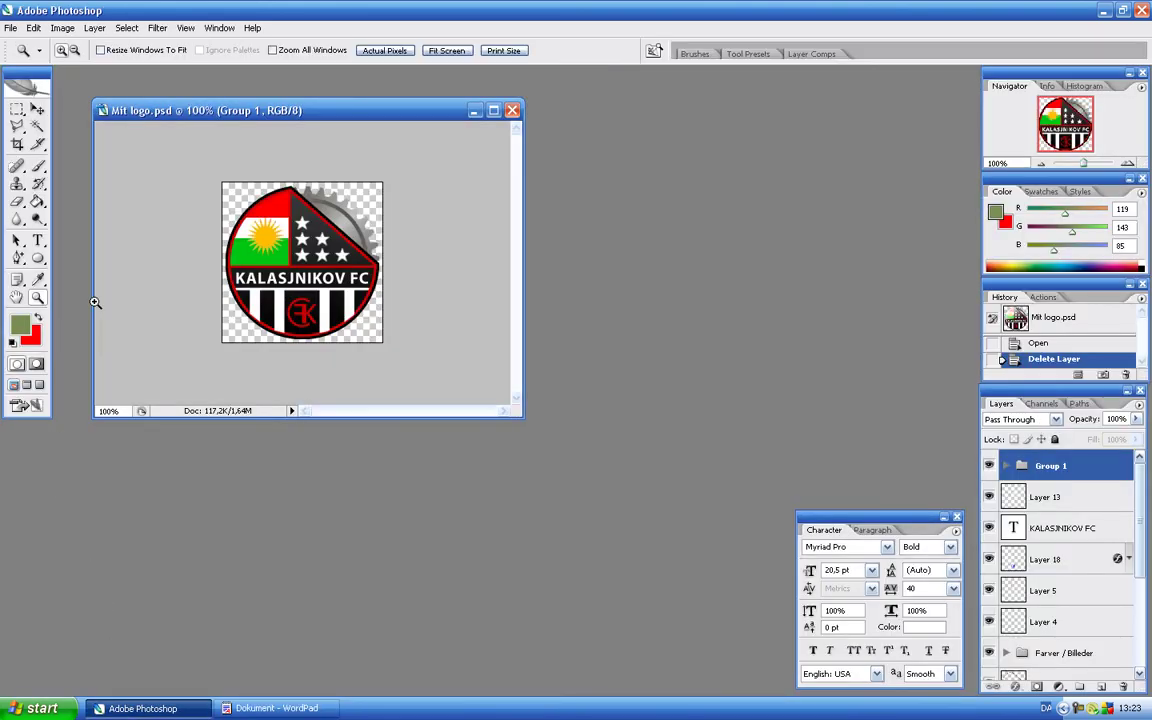
left_click(257, 264)
left_click(400, 190)
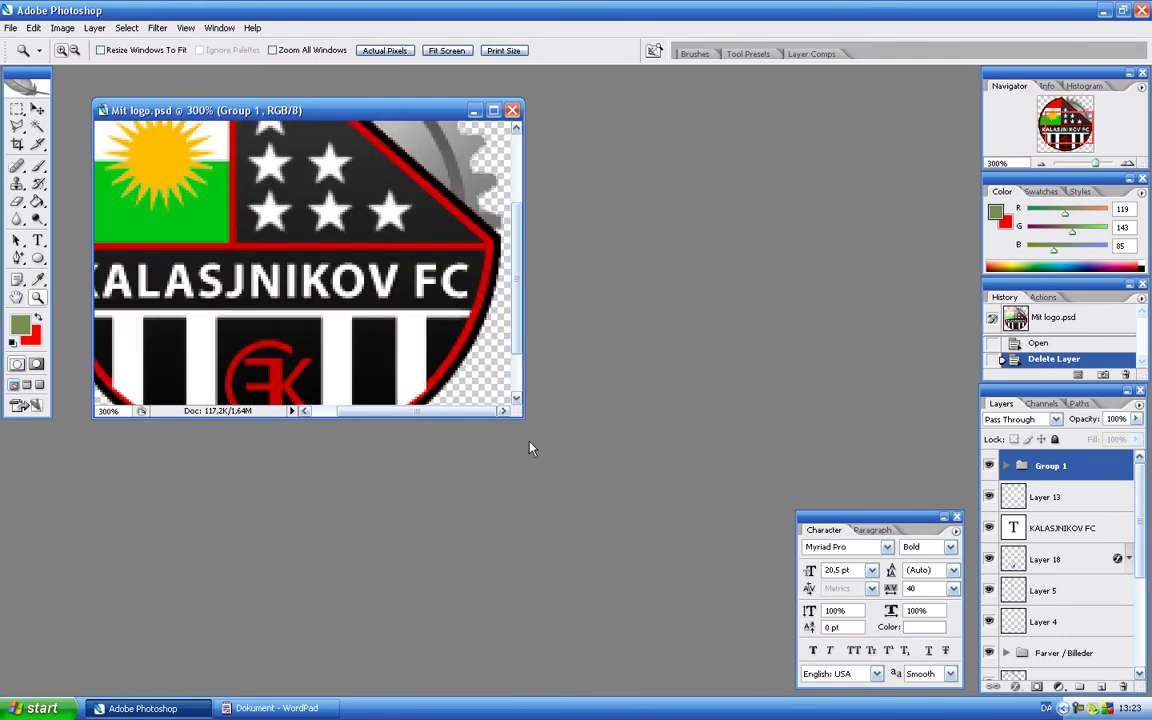
mouse_move(517, 411)
left_mouse_down()
mouse_move(630, 553)
mouse_move(781, 689)
left_mouse_up()
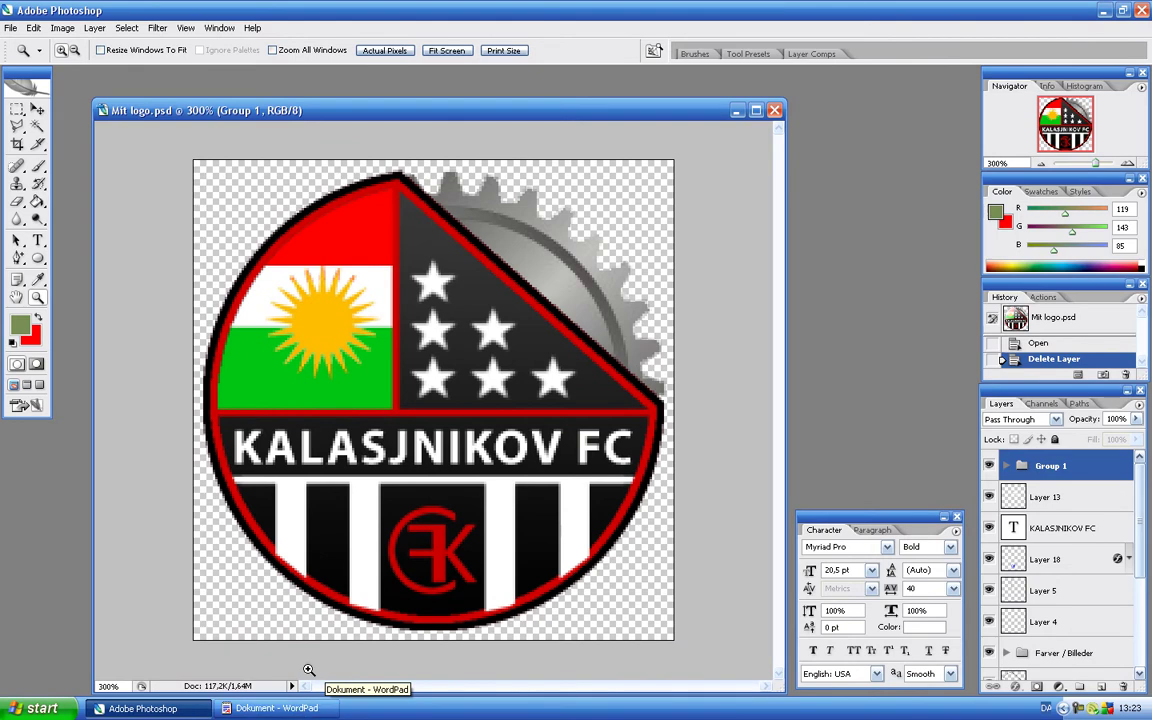
left_click_drag(350, 112, 325, 85)
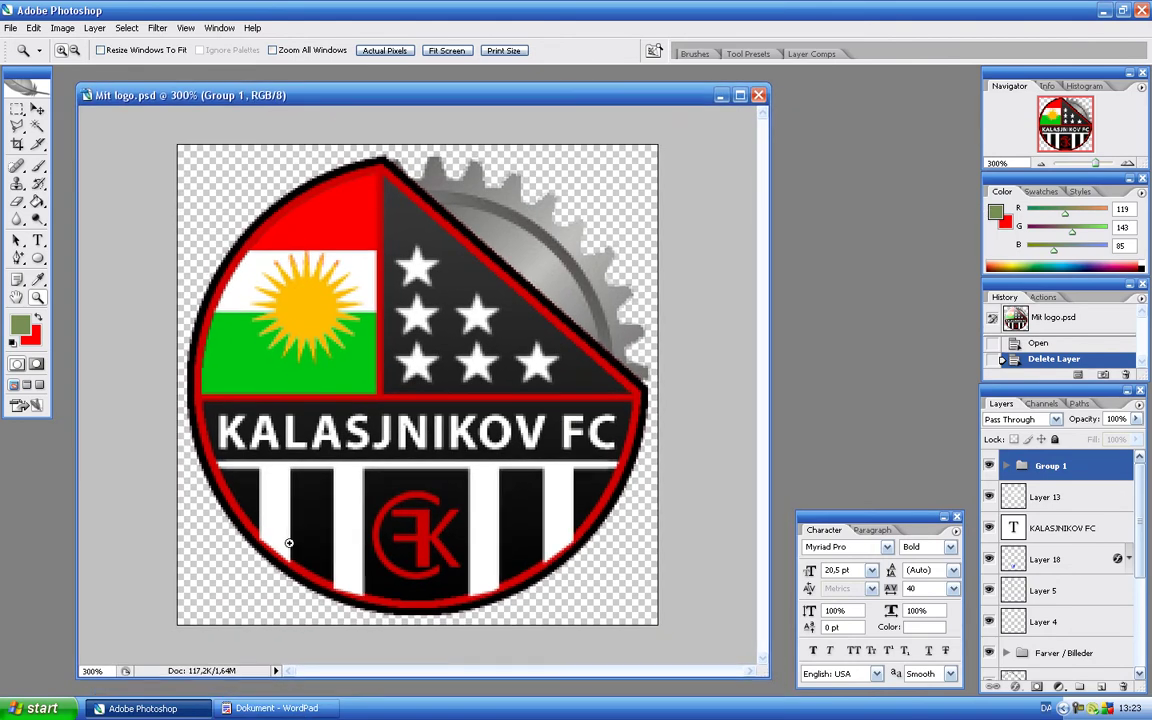
left_click(277, 708)
- Write, then delete, the note 'Opret nu et nyt layer og vælg polygonal lasso tool.'
type("Oops")
key("BackSpace")
key("BackSpace")
key("BackSpace")
type("pre")
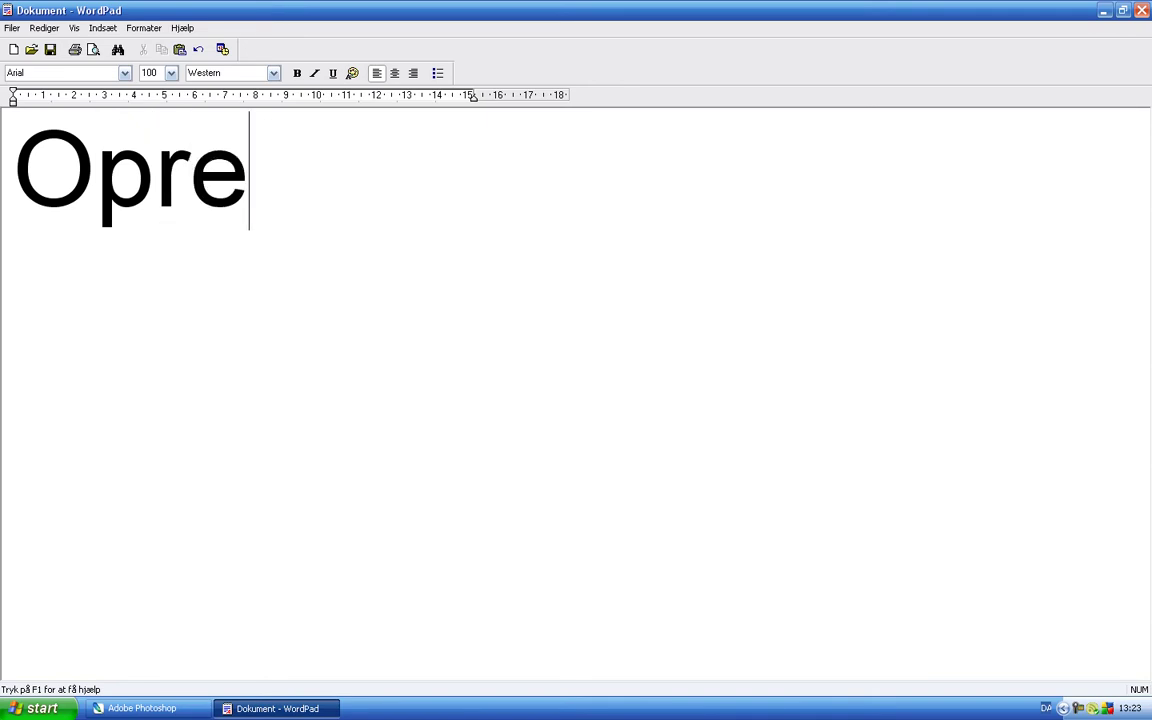
type("t nu et ny")
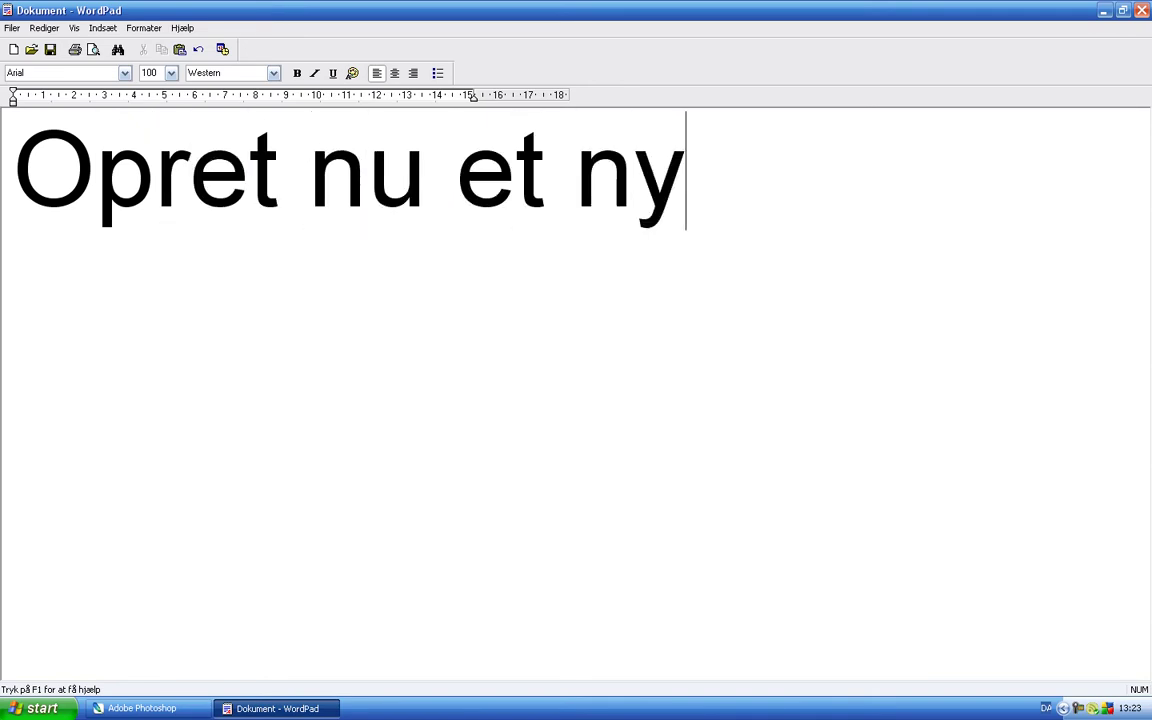
type("t layer")
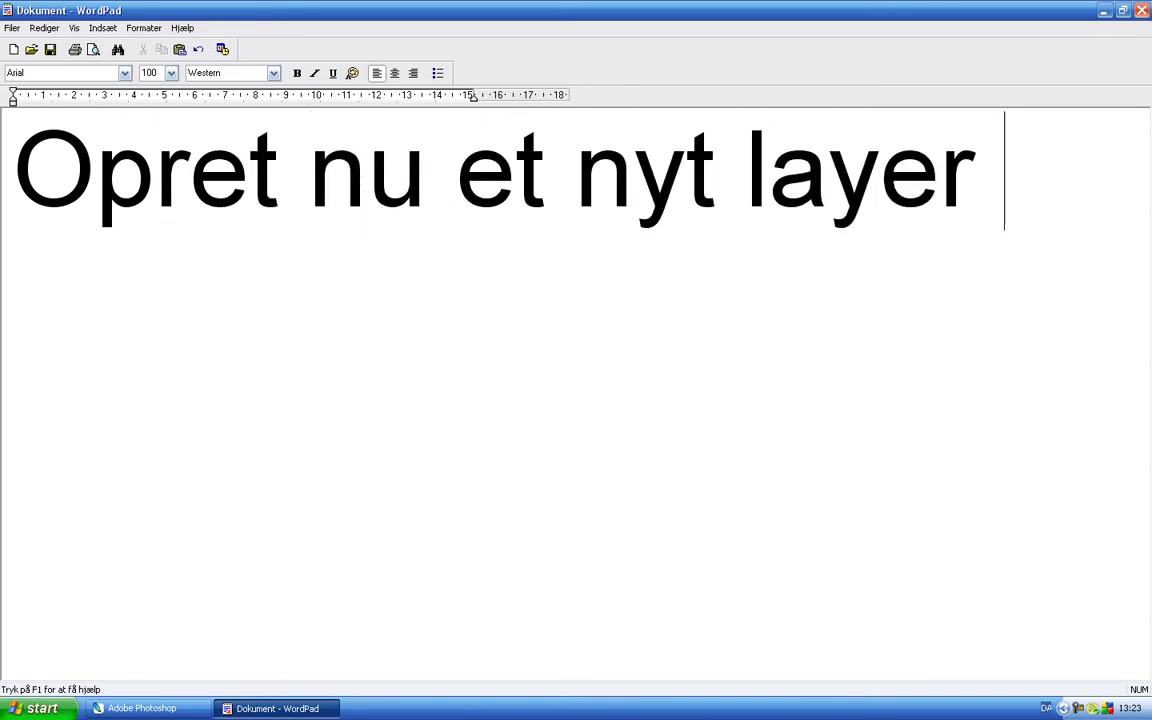
type(" og vælg ")
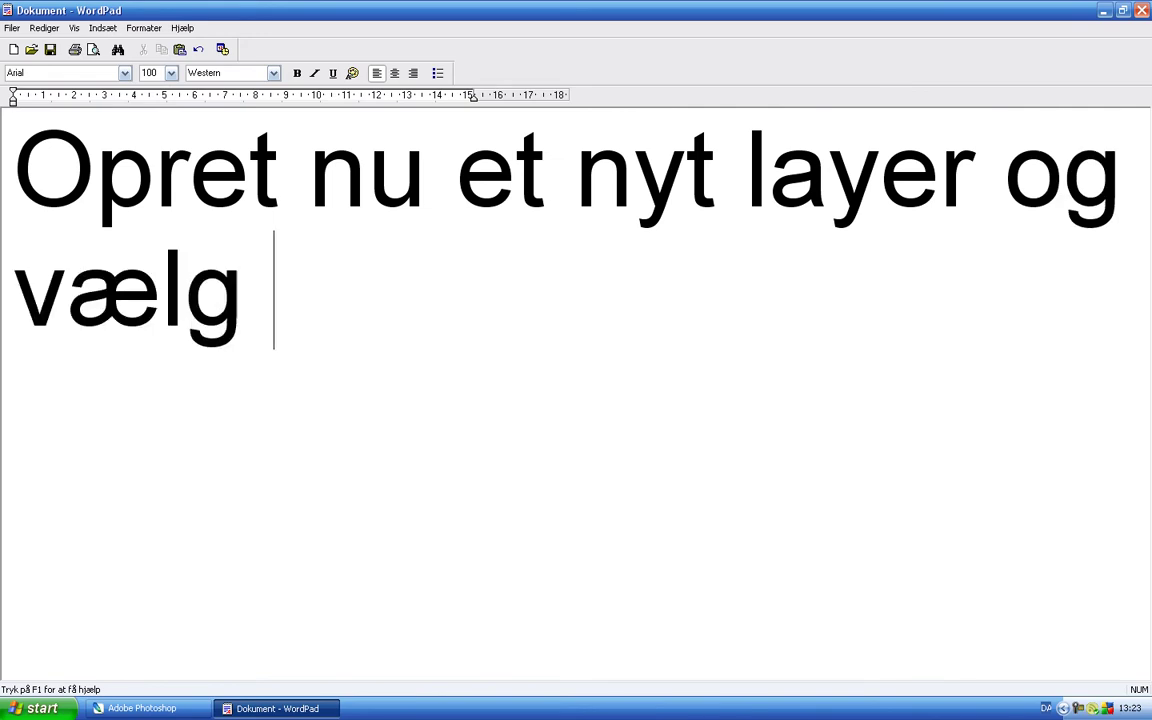
type("polygona")
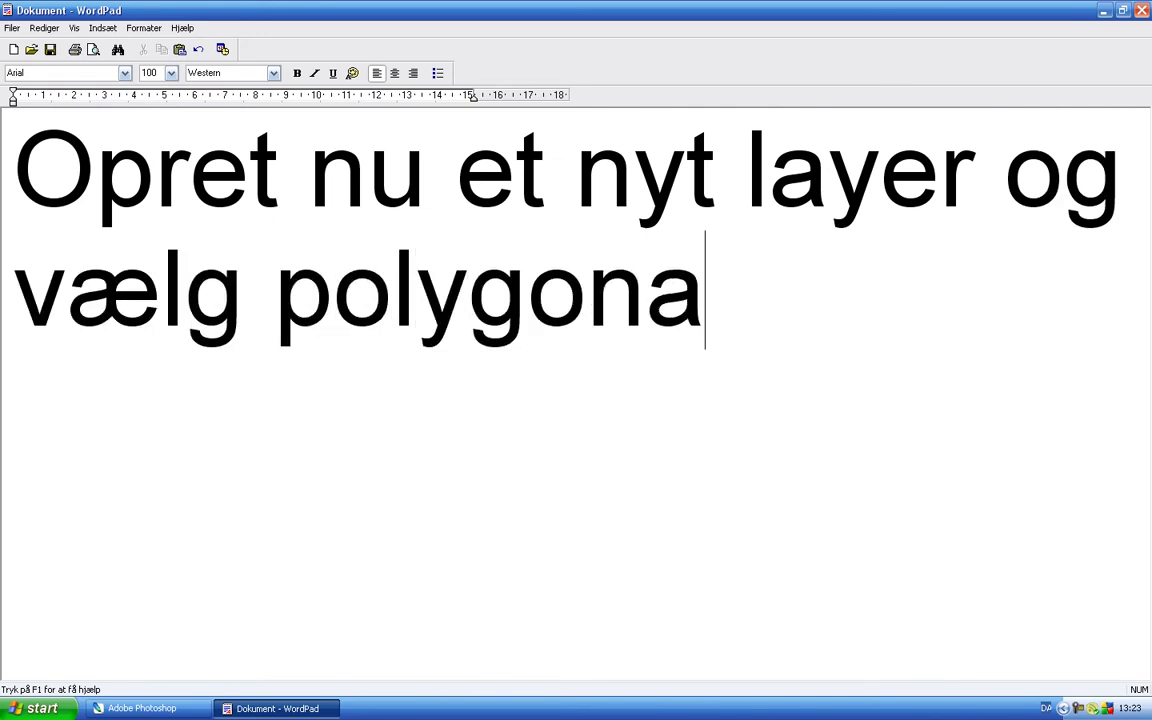
type("l l")
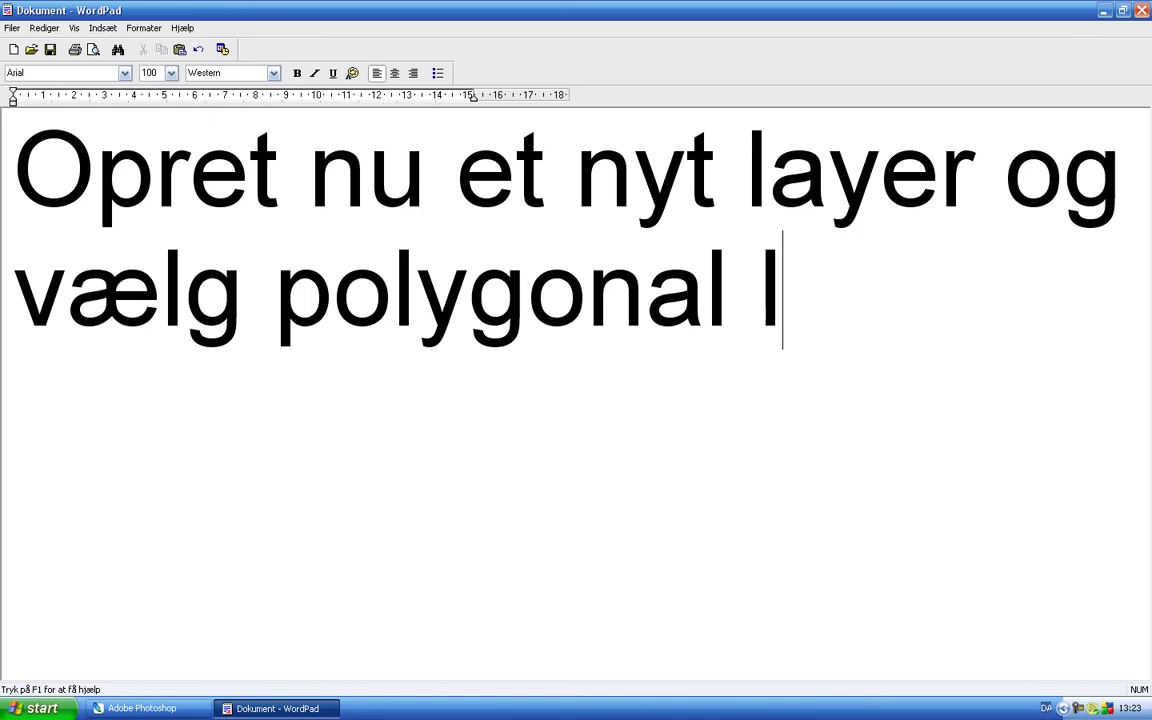
type("asso tool.")
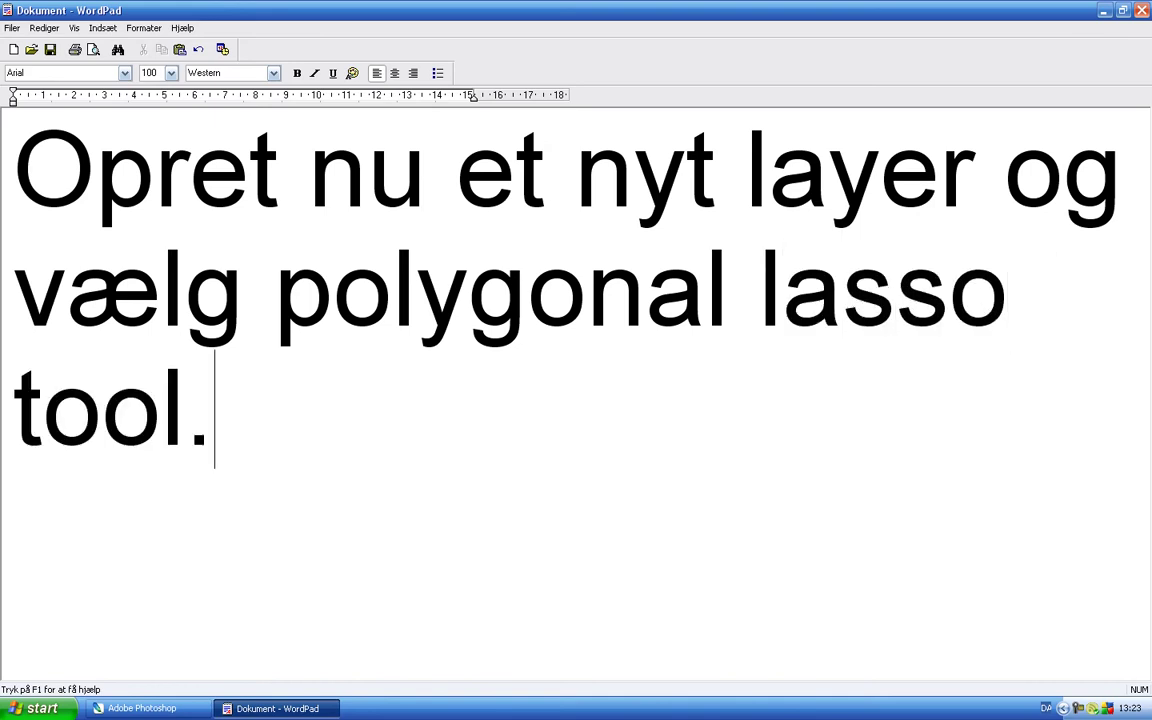
left_click_drag(228, 447, 99, 218)
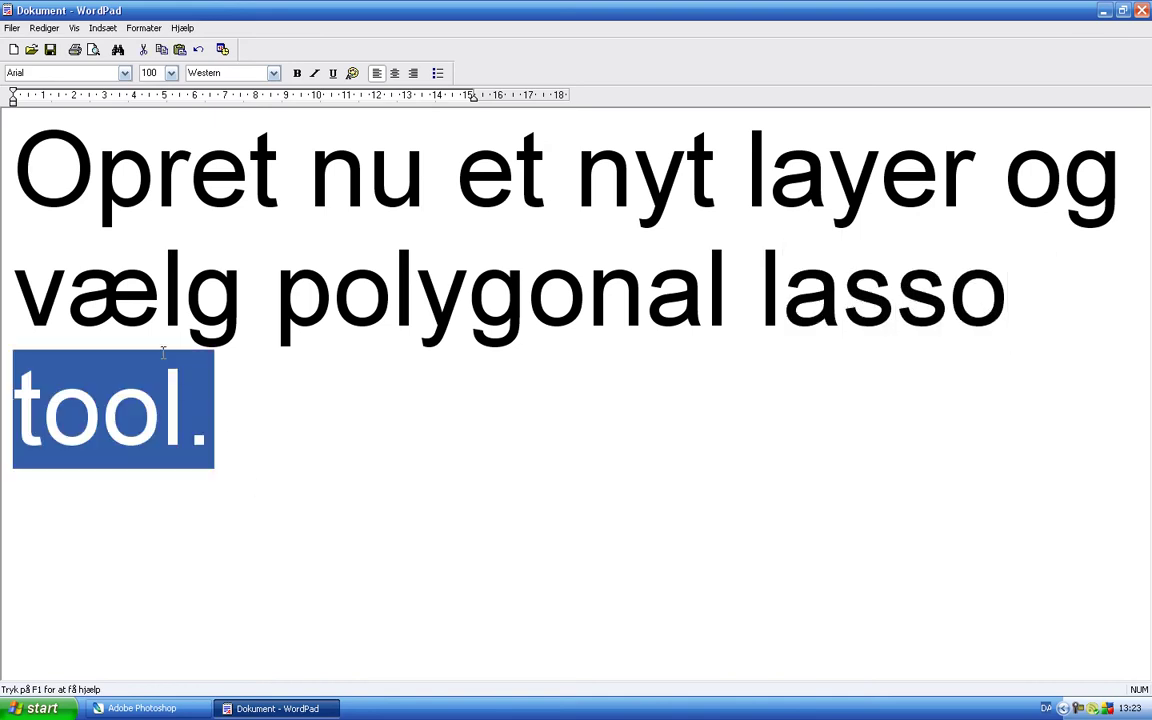
key("Delete")
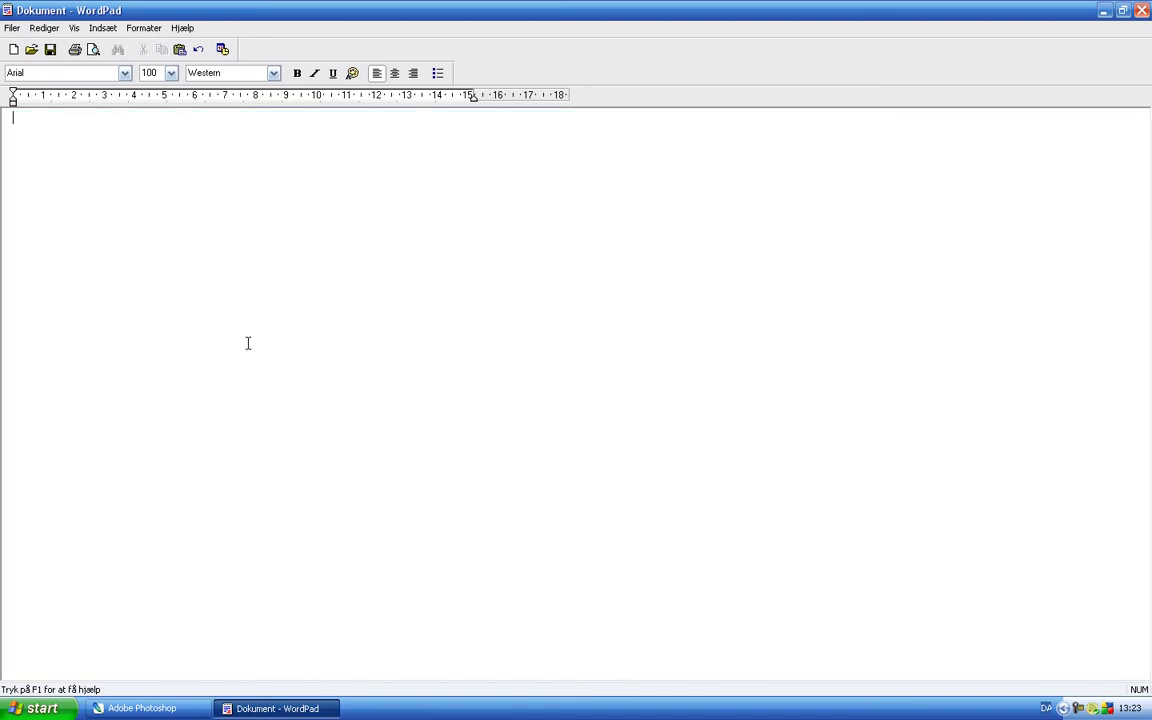
- Write, then delete, the note 'Med den markere du halvdelen af logoet'
type("Med ")
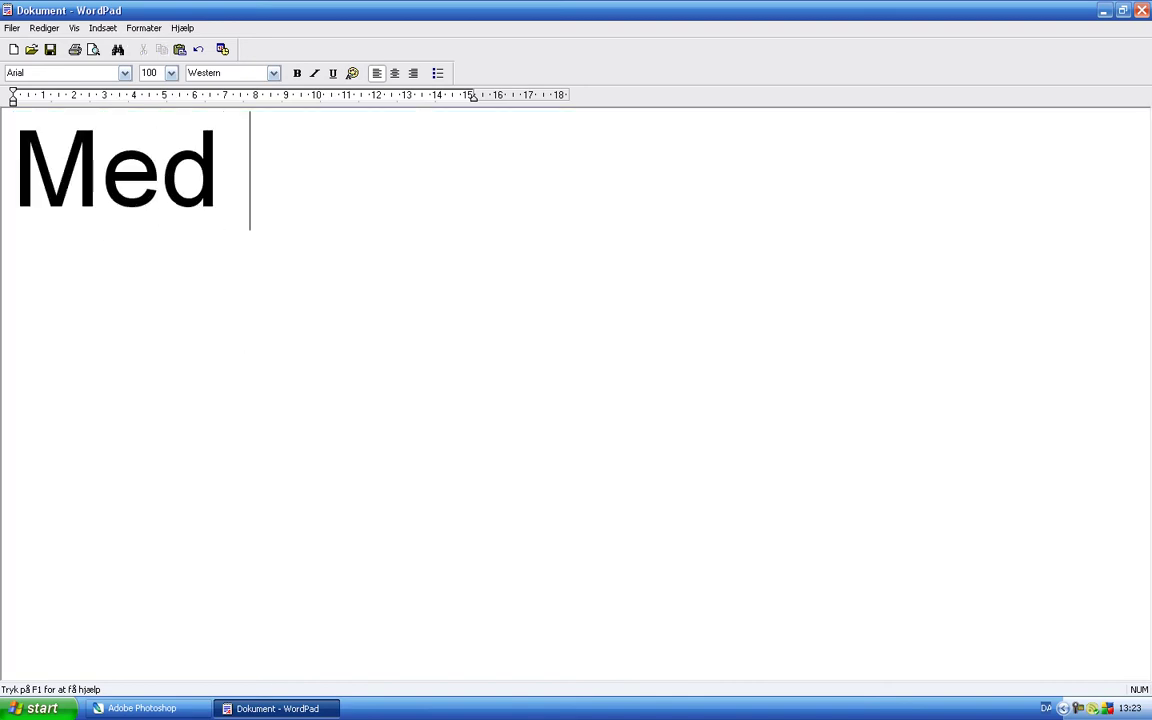
type("den markere du ")
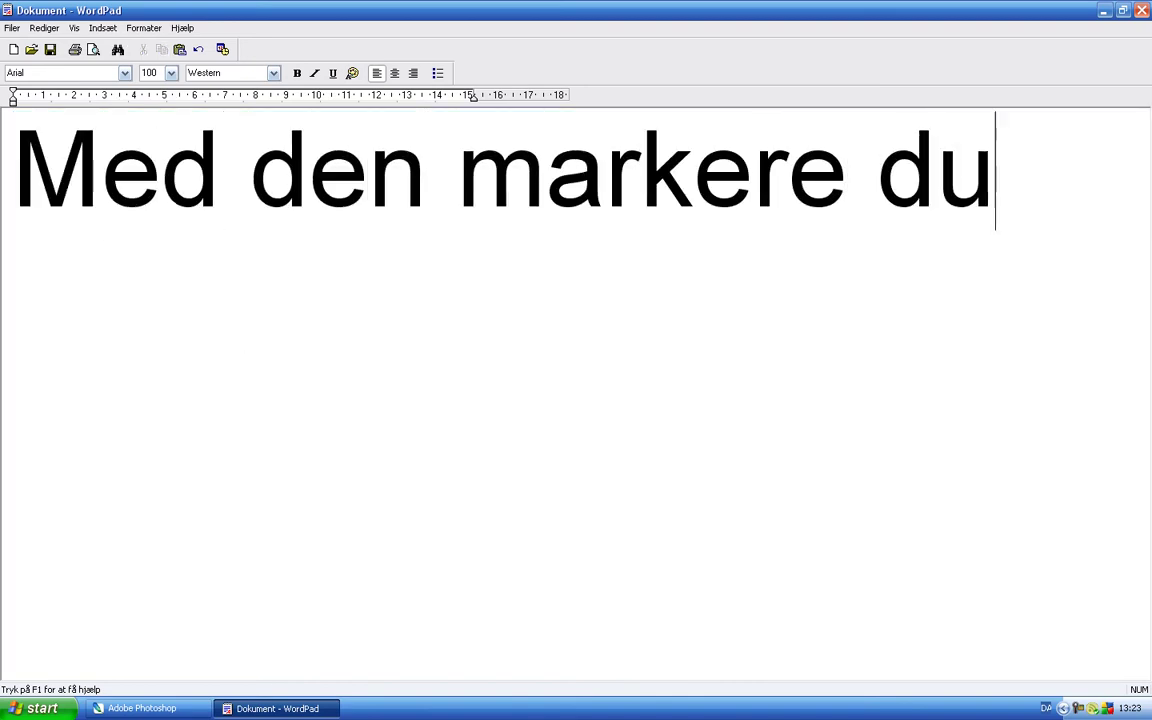
type("halvde")
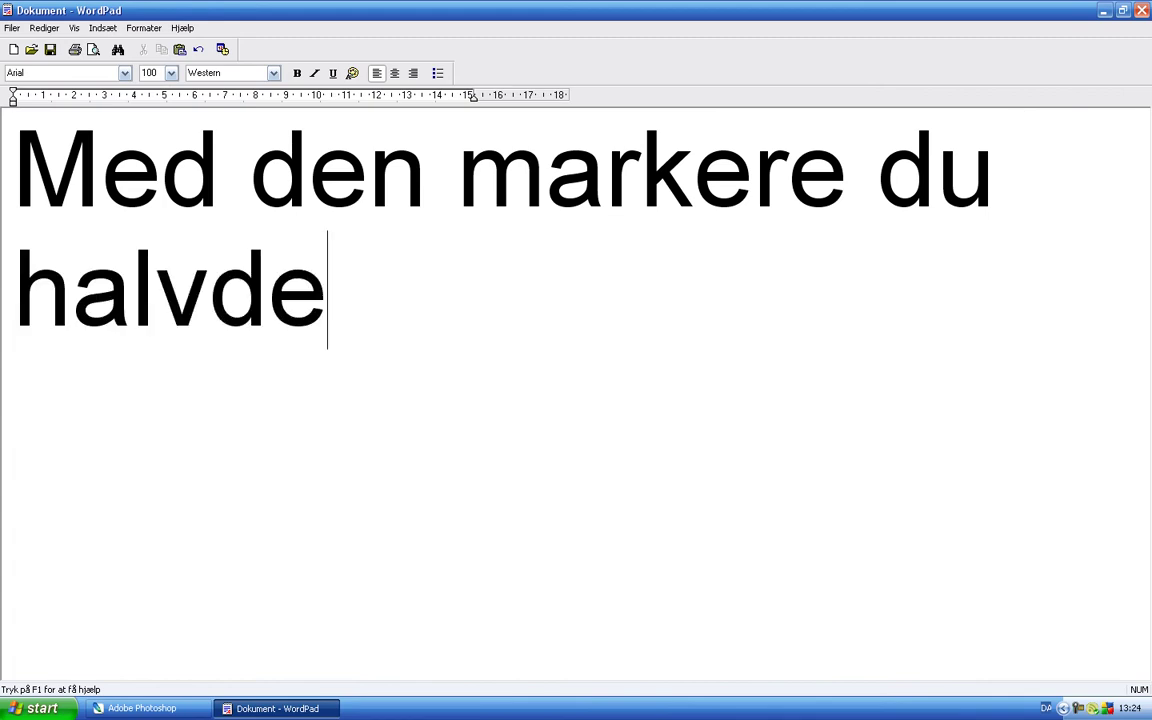
type("len af logoet.")
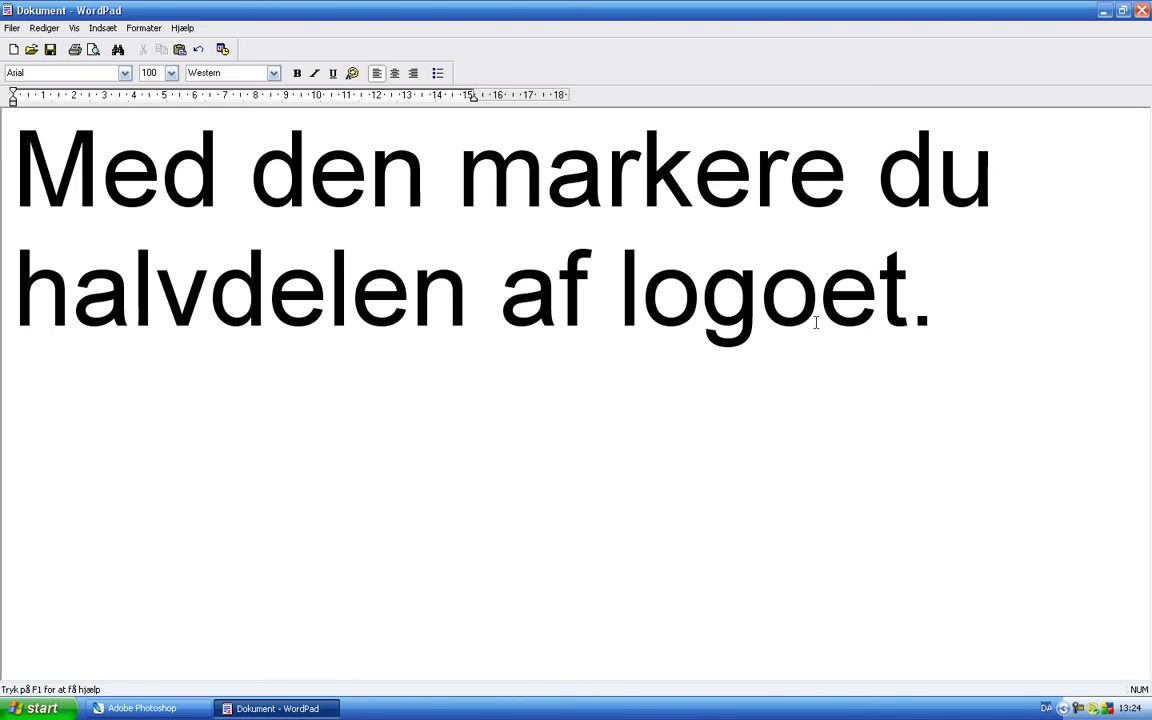
left_click_drag(930, 300, 150, 175)
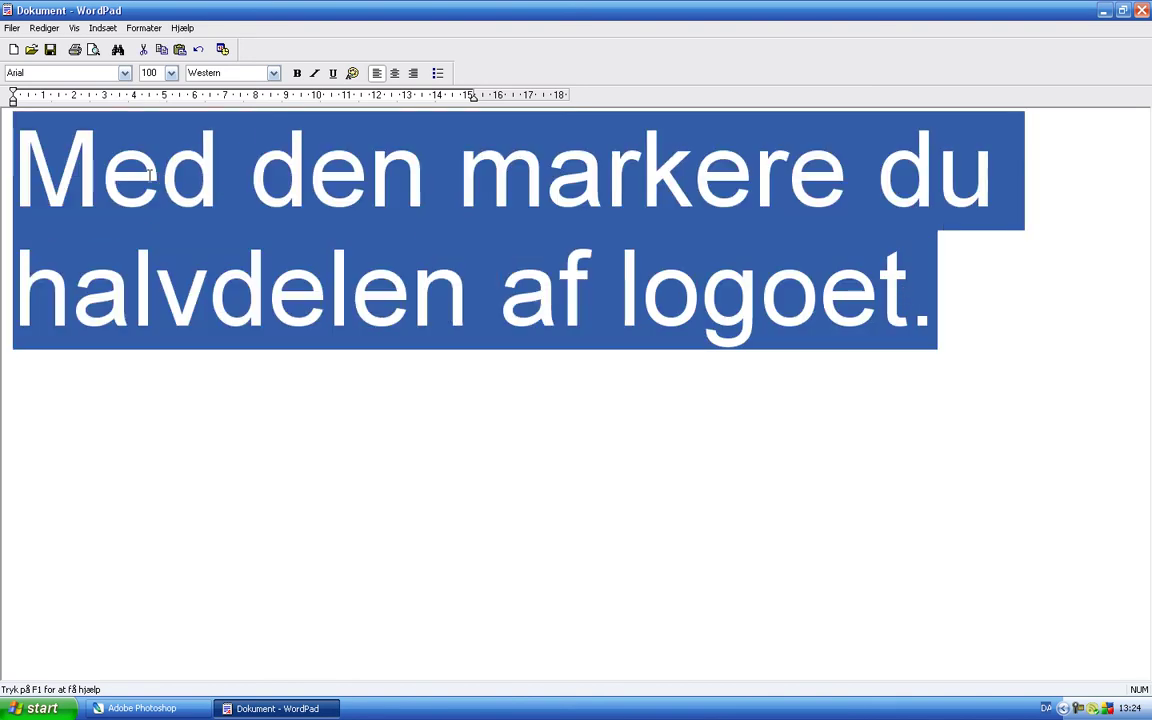
key("Delete")
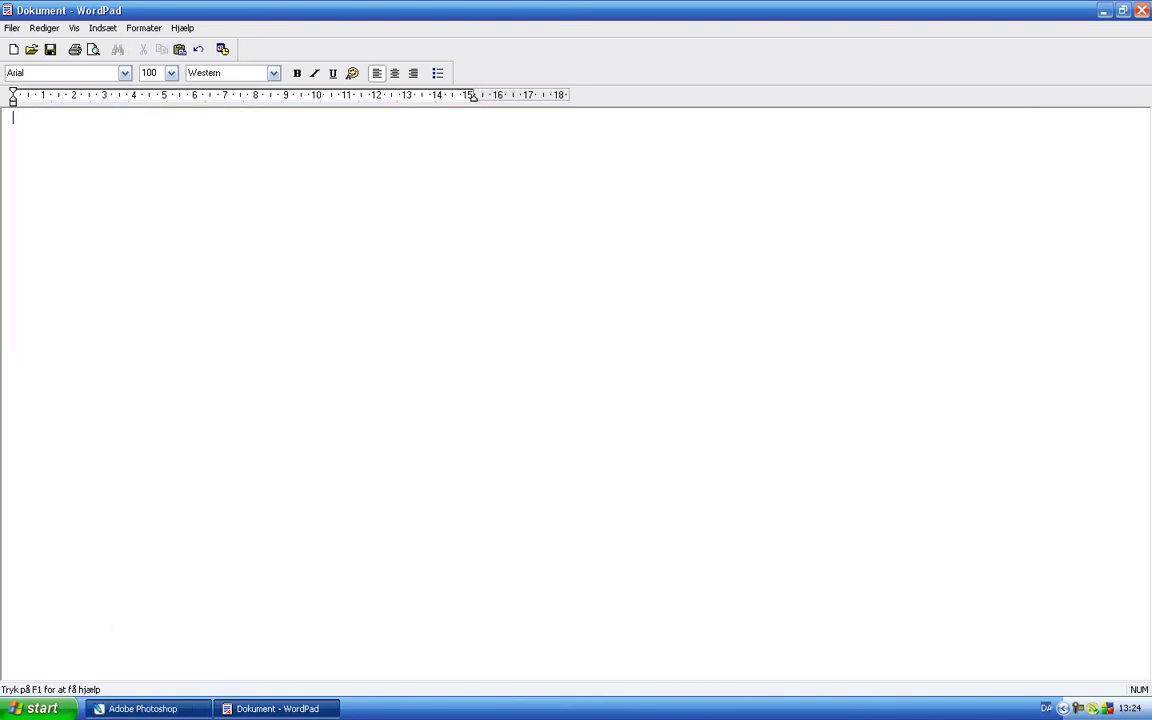
left_click(142, 708)
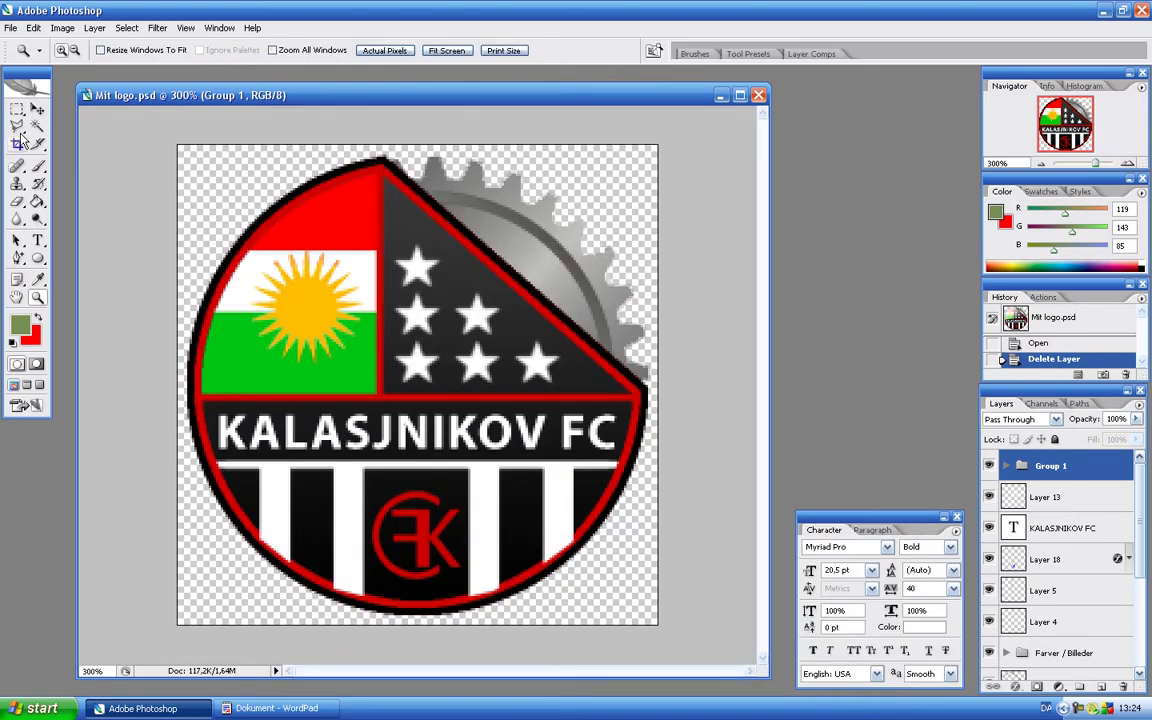
- Select the badge's left half with the Polygonal Lasso tool
left_click(18, 127)
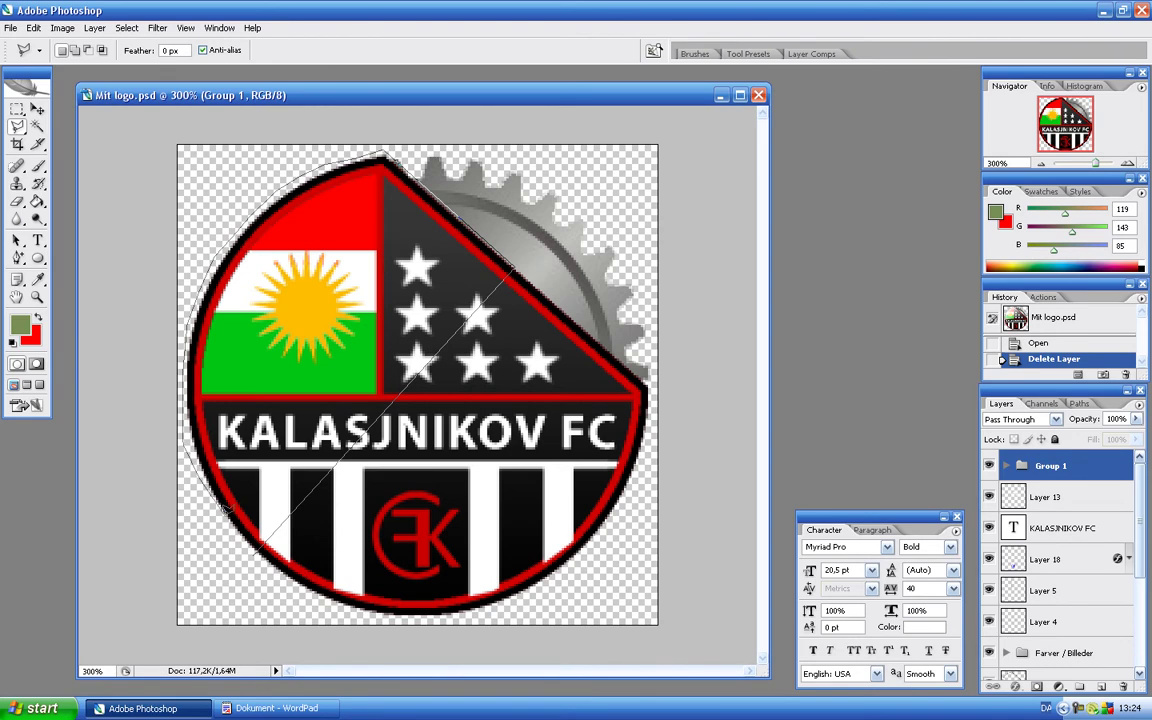
left_click(257, 547)
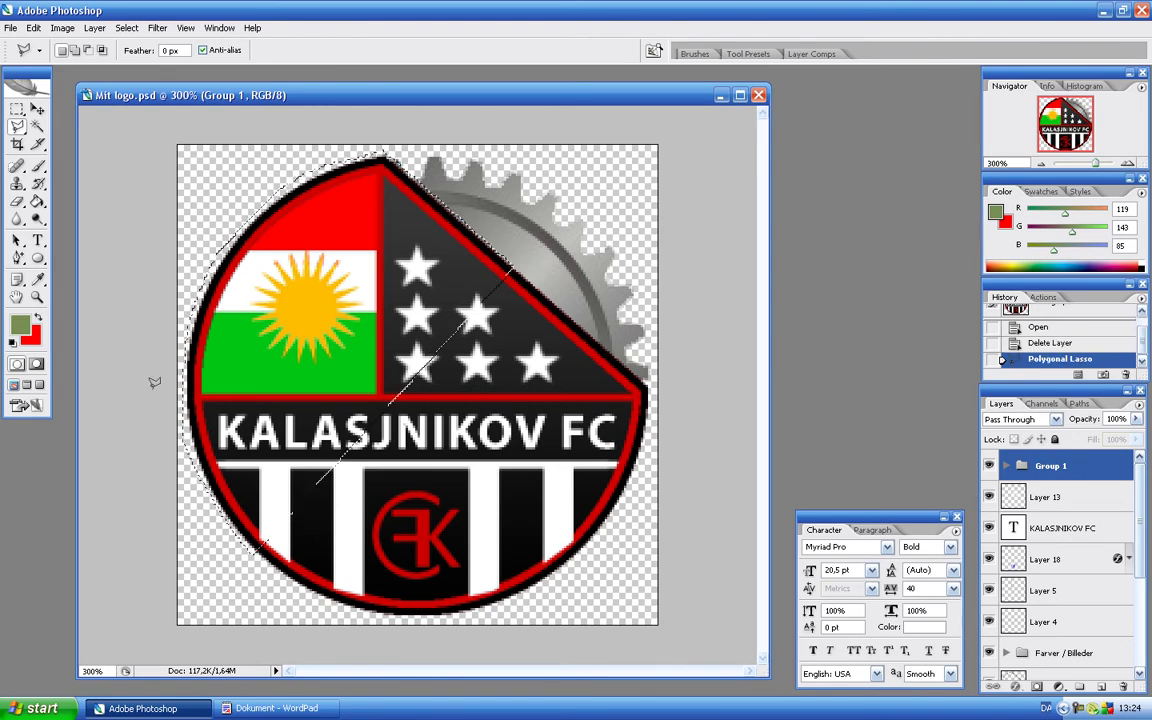
left_click(33, 28)
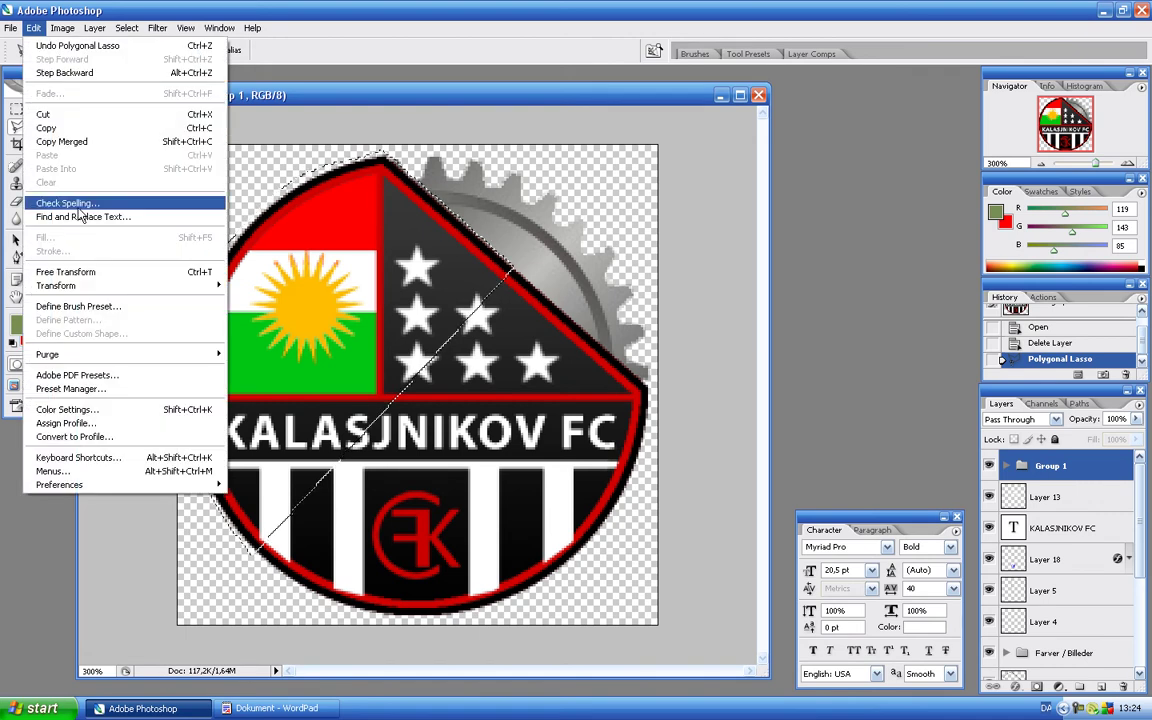
key("Escape")
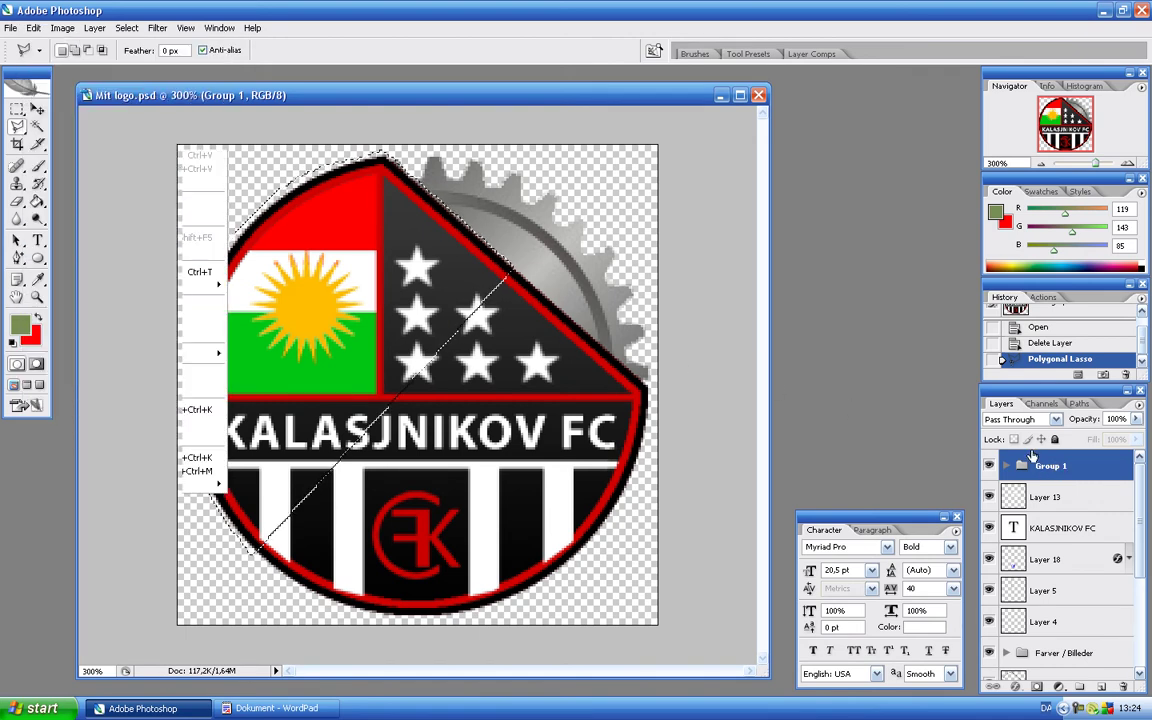
- Add a new layer, Layer 26, and open Edit > Fill
key("ctrl+shift+n")
key("Return")
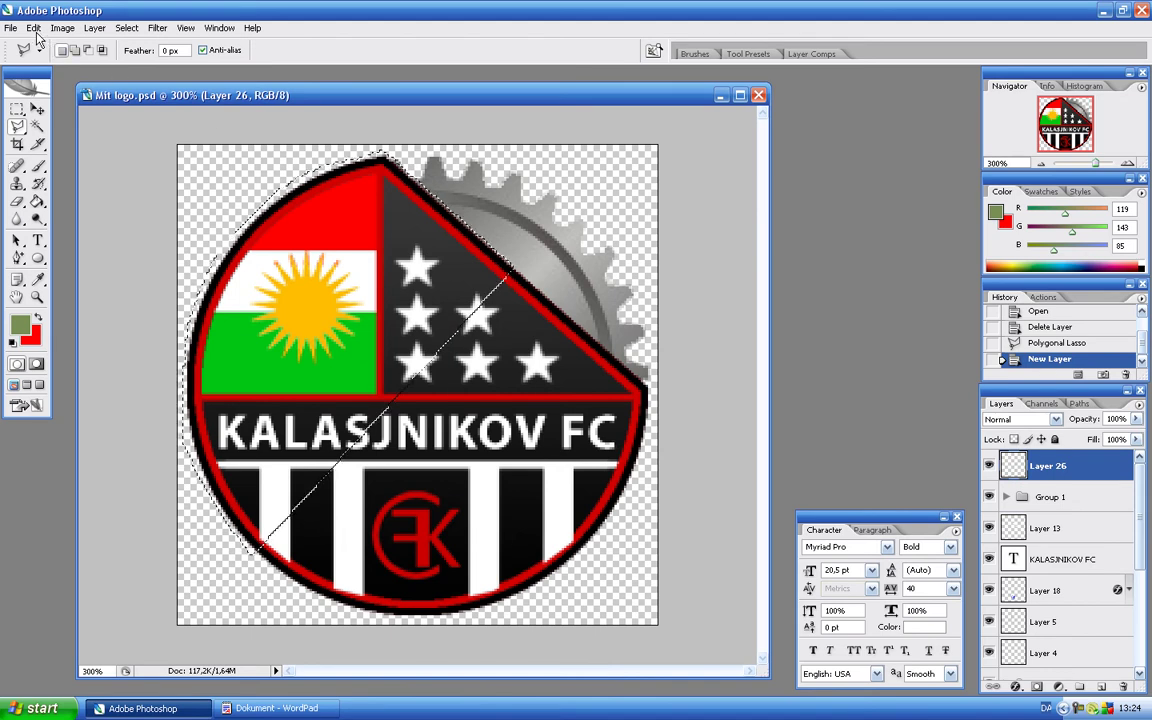
left_click(33, 28)
left_click(60, 237)
- Fill the selected half with White on Layer 26 and deselect with Ctrl+D
left_click(600, 216)
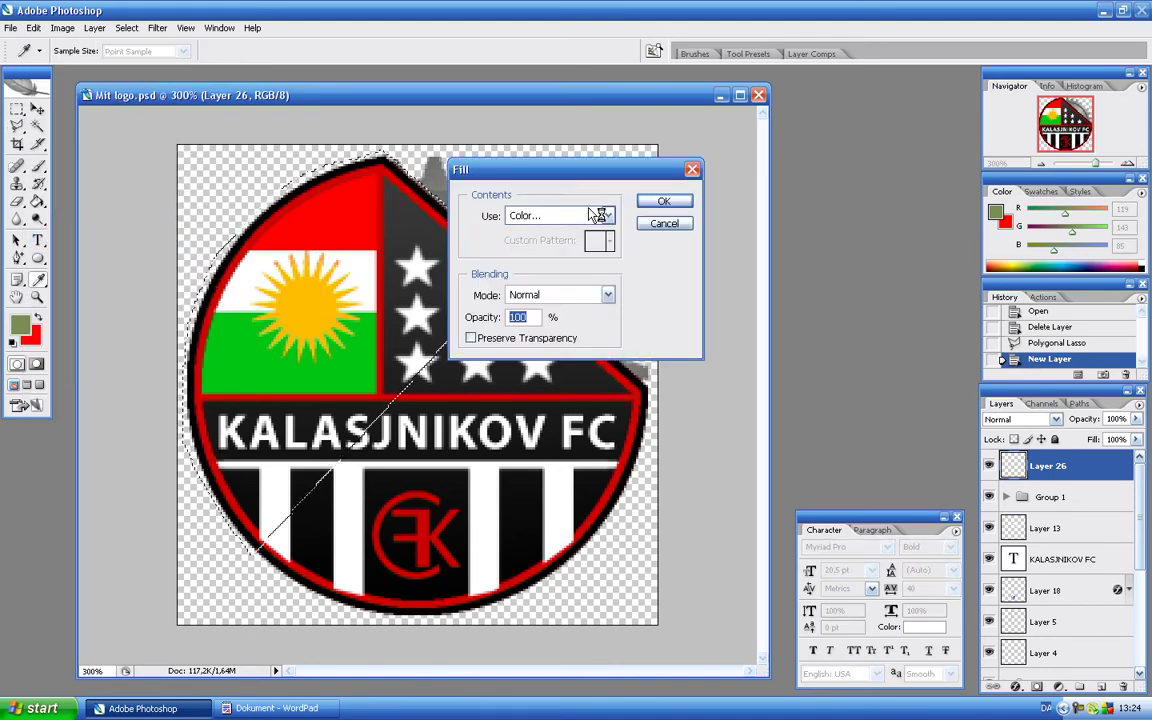
left_click(572, 348)
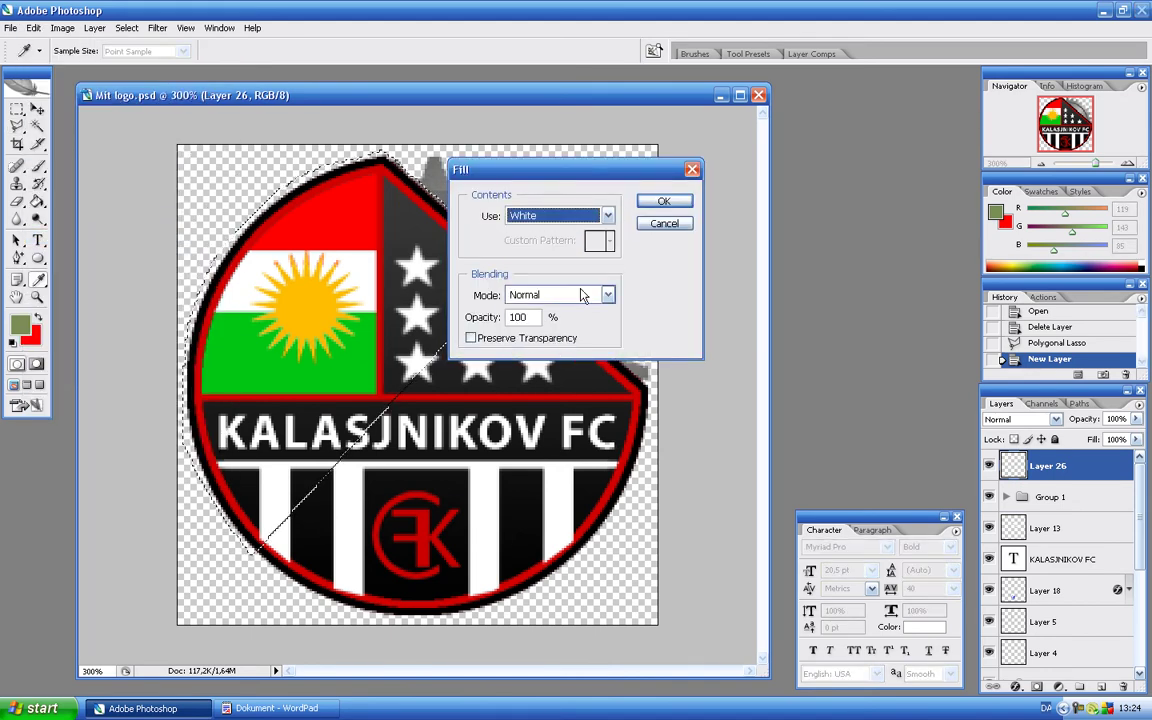
left_click(663, 201)
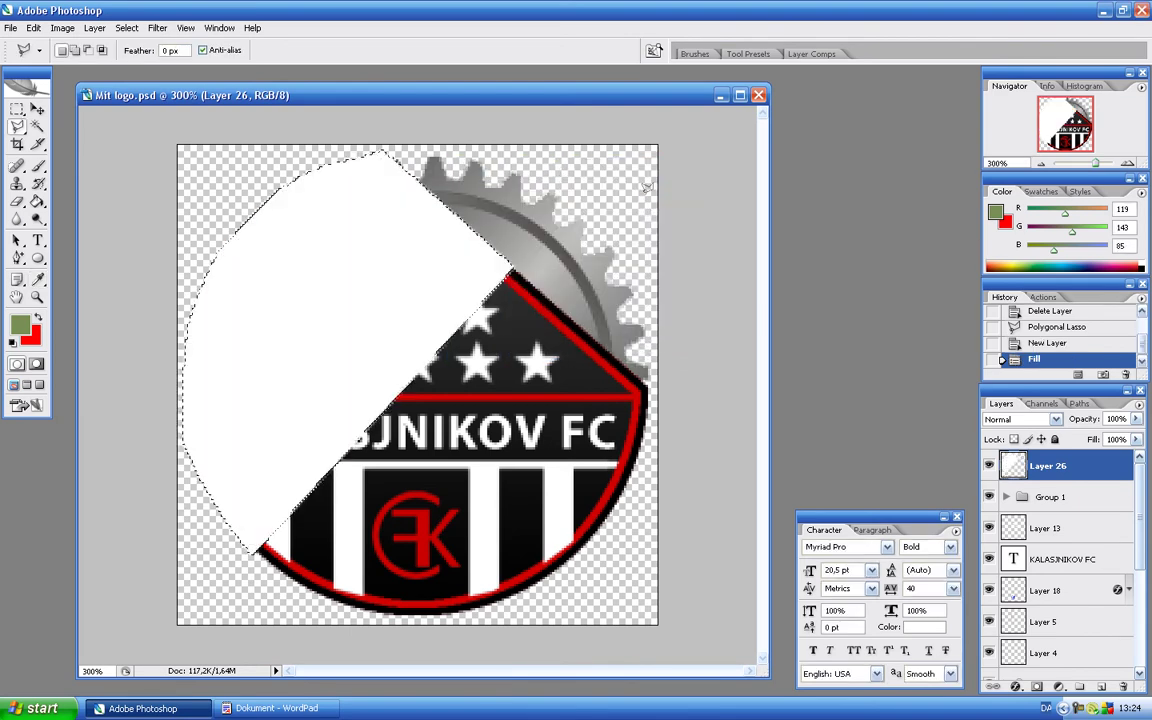
key("ctrl+d")
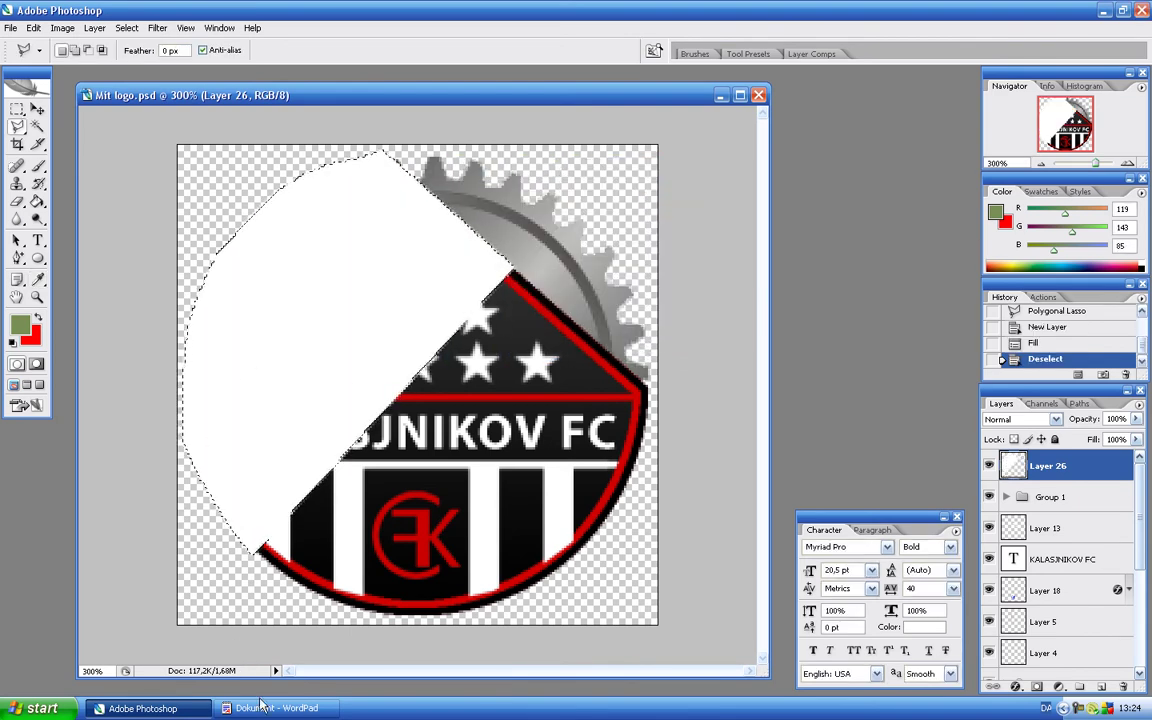
left_click(268, 708)
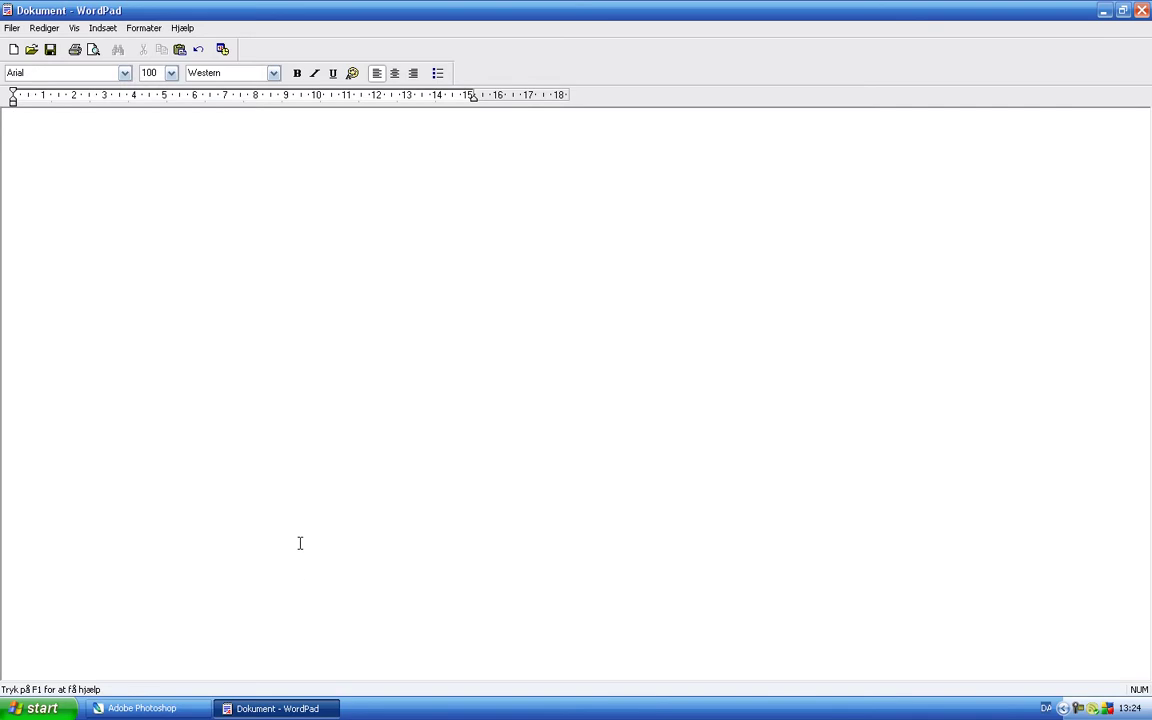
- Write, then cut, the note 'Markeringen må ikke ramme logoet'
type("Markeringen ")
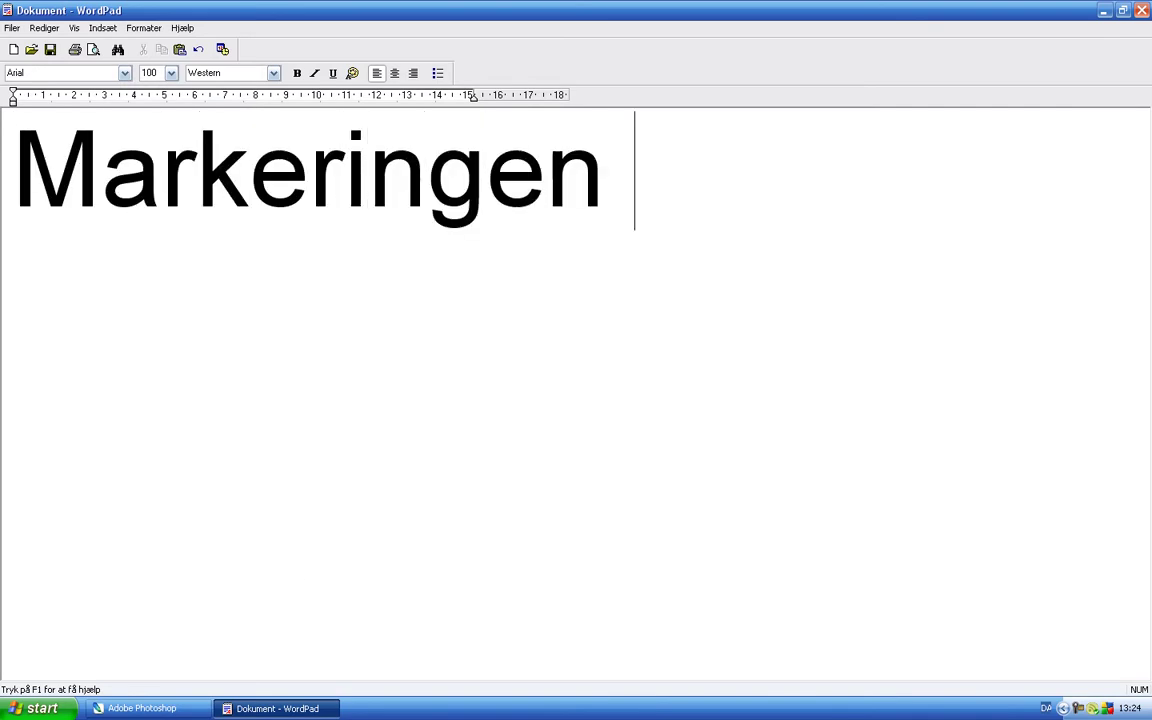
type("m¨å")
key("BackSpace")
key("BackSpace")
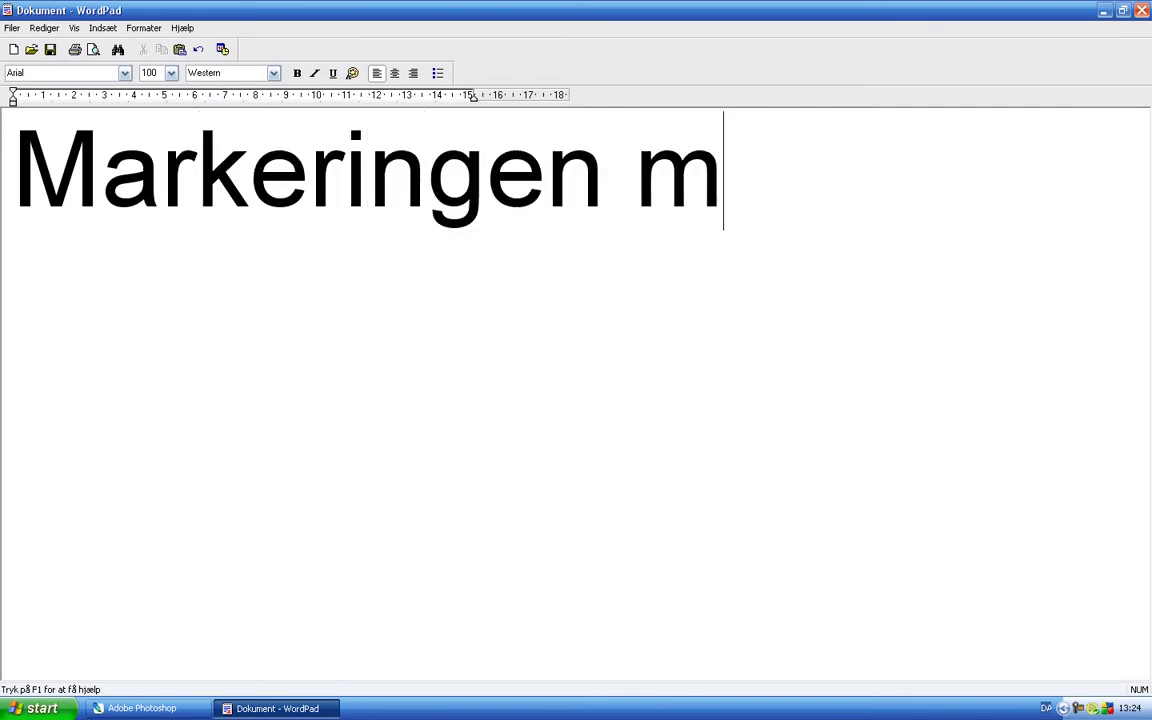
type("å ikke ramme l")
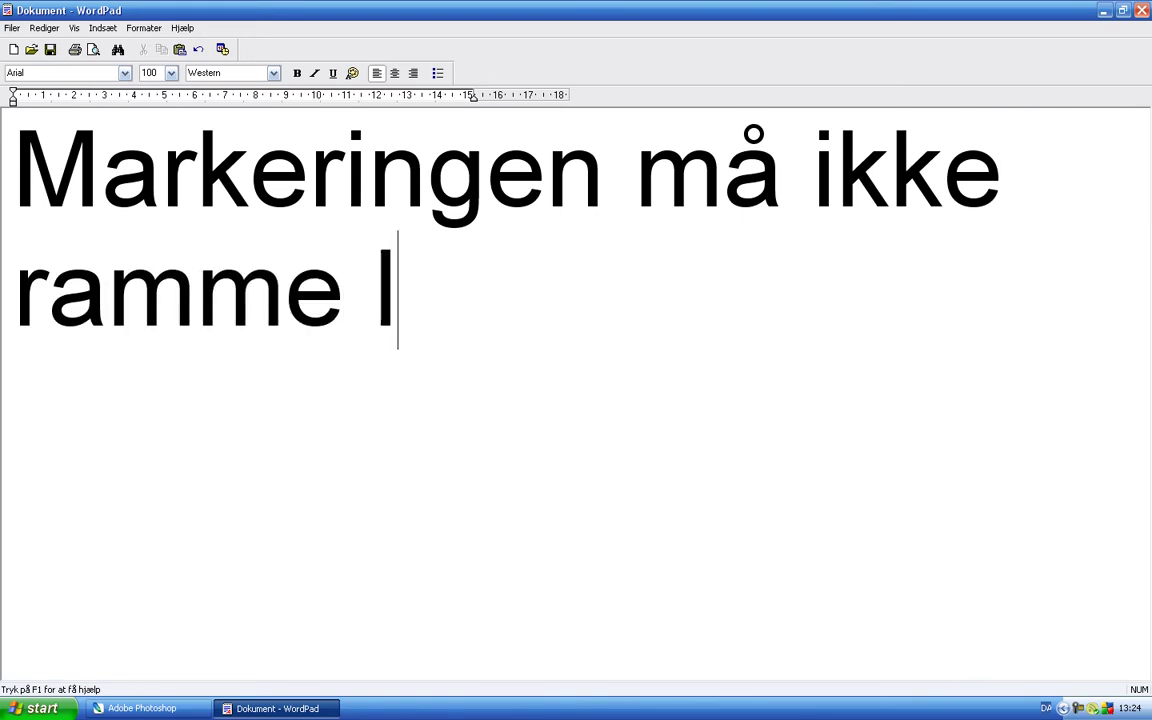
type("ogoet.")
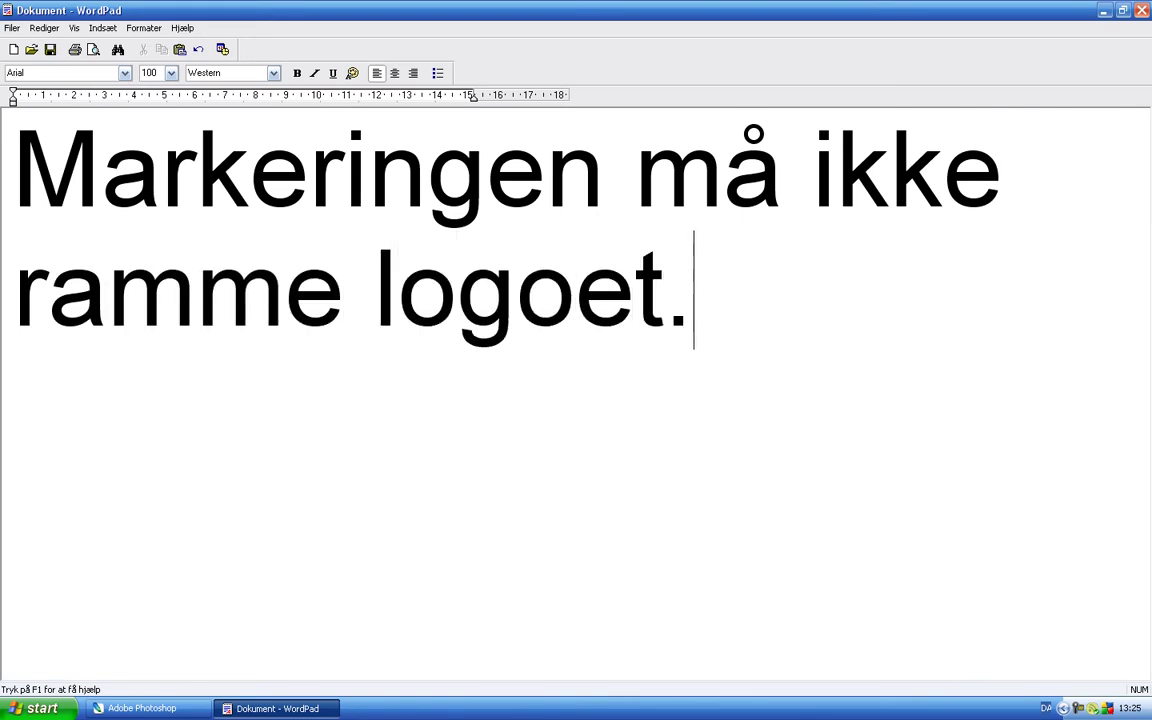
left_click_drag(688, 340, 268, 200)
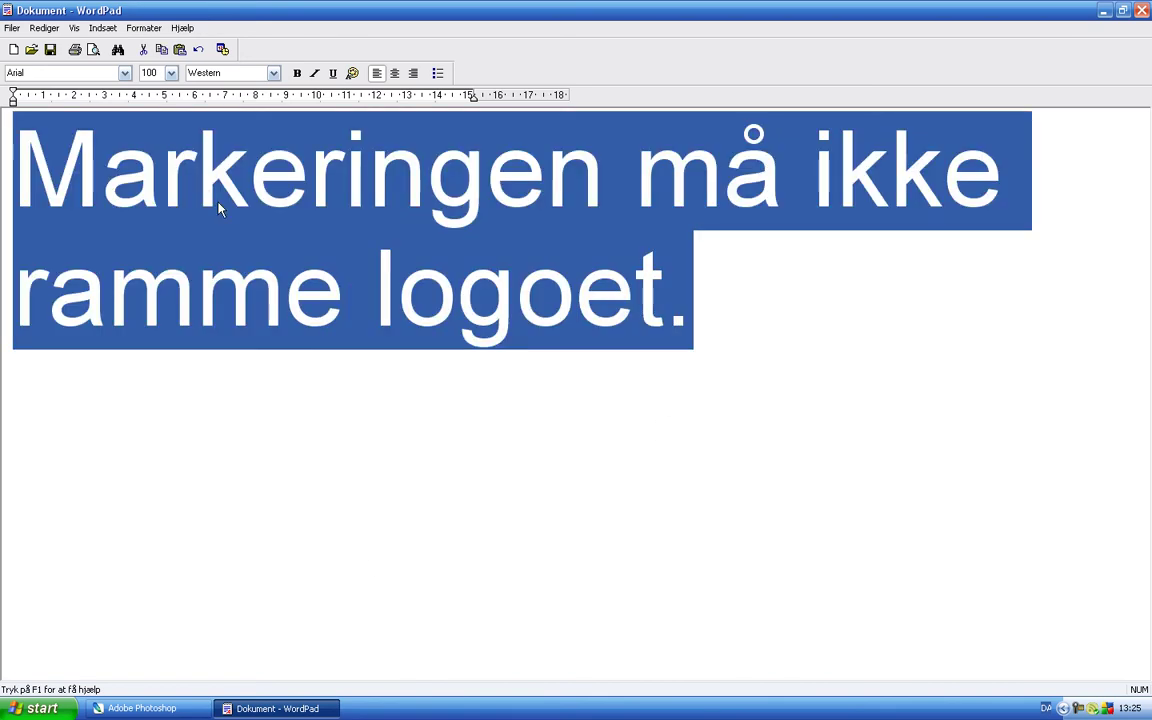
key("ctrl+x")
- Replace the forgotten-layer aside with 'Derefter går du op i EDIT-FILL og vælger farven hvis'
type("(Jeg ")
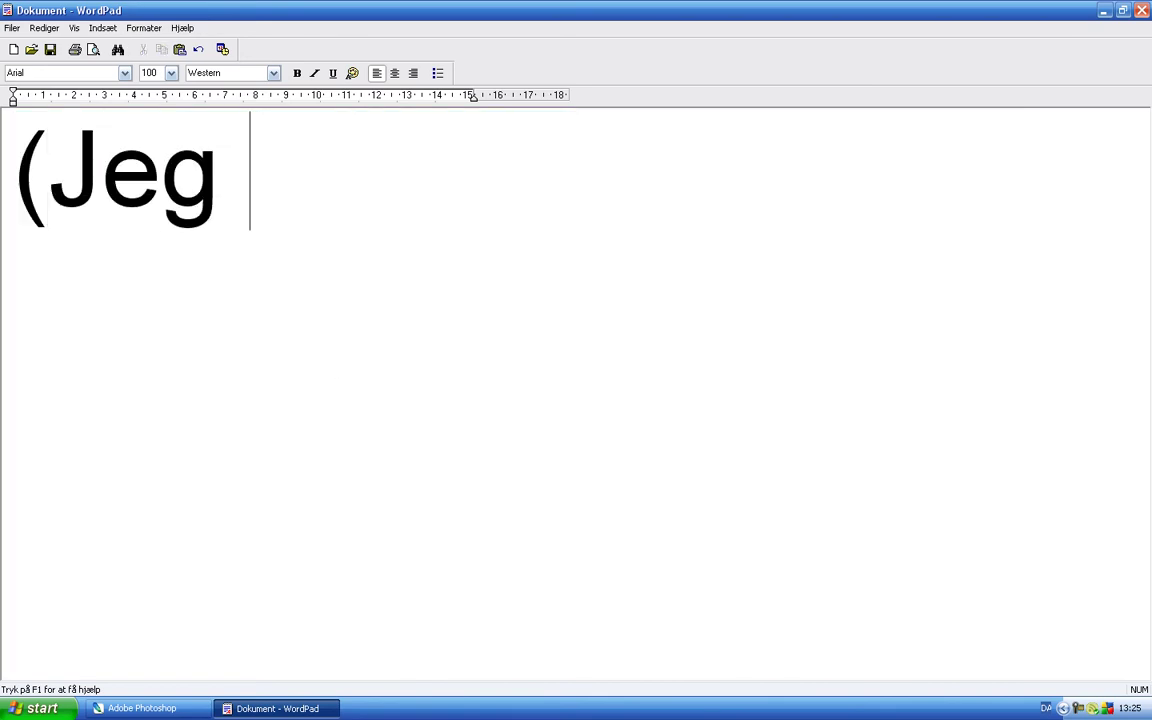
type("glemte lige")
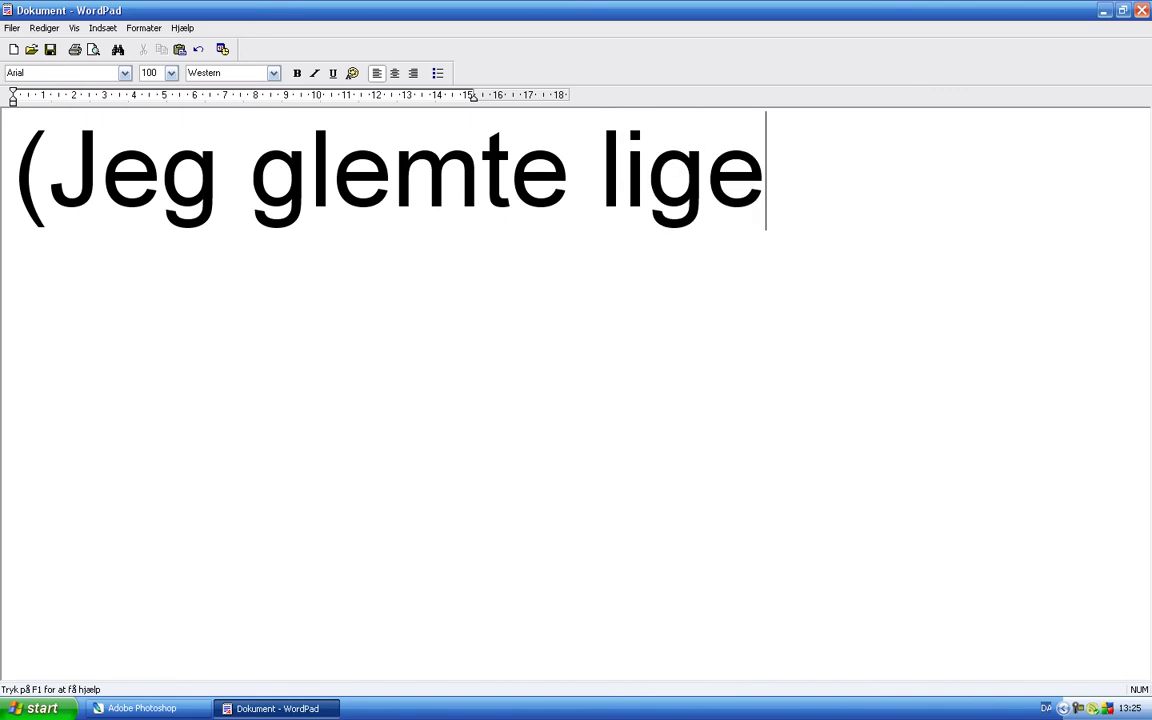
type(" at oprette ")
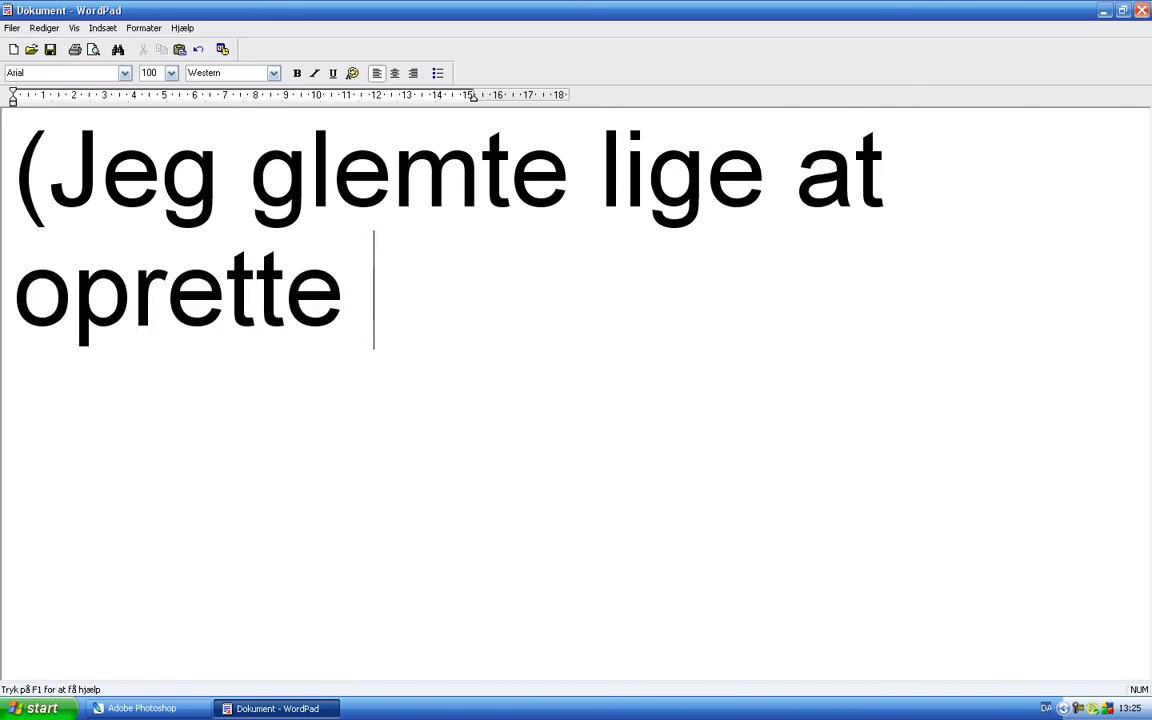
type("et nyt l")
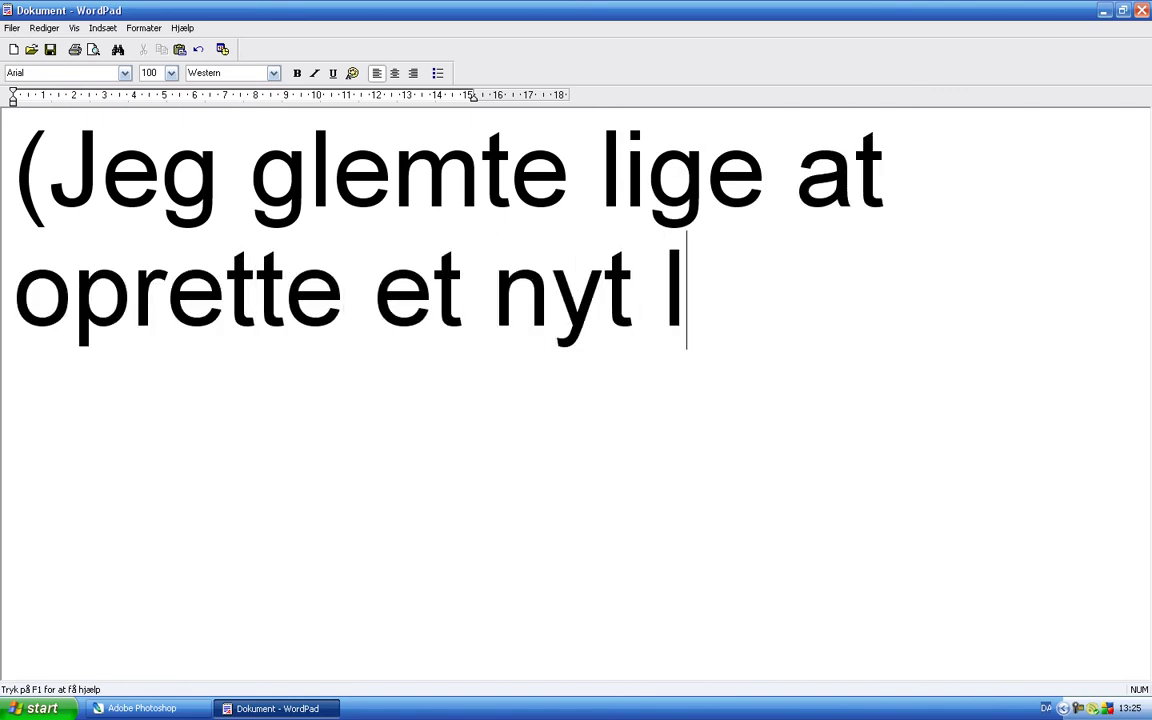
type("ayer)")
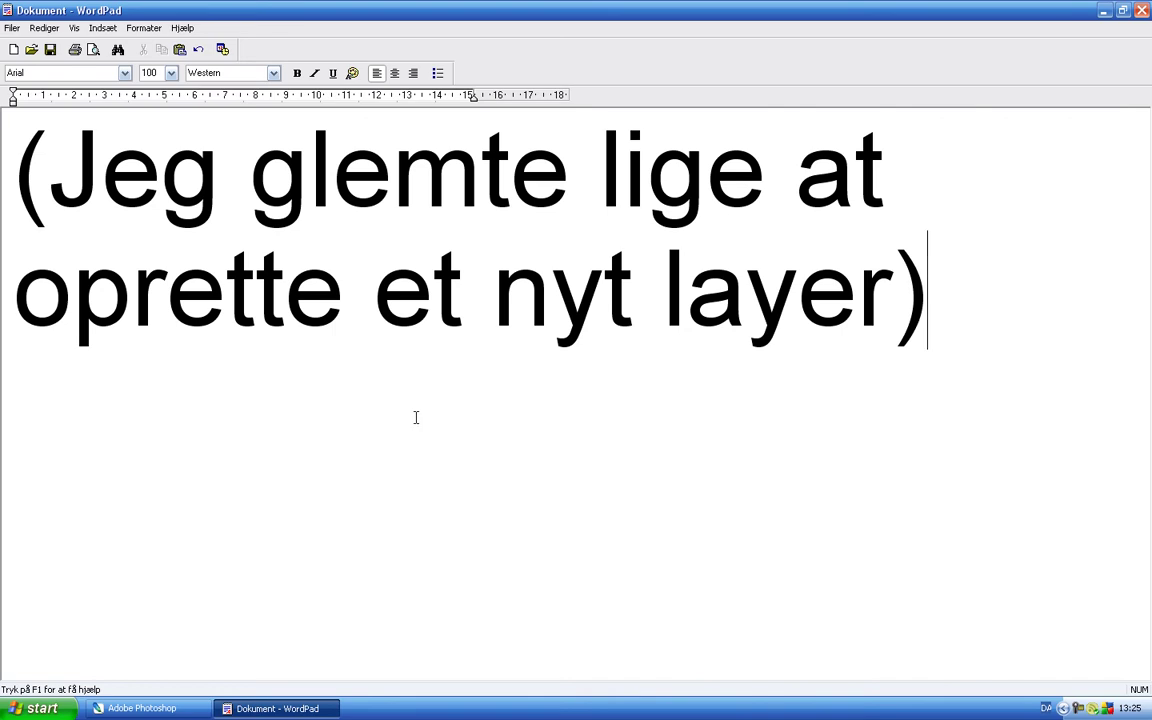
type(" :D")
left_click_drag(984, 359, 122, 173)
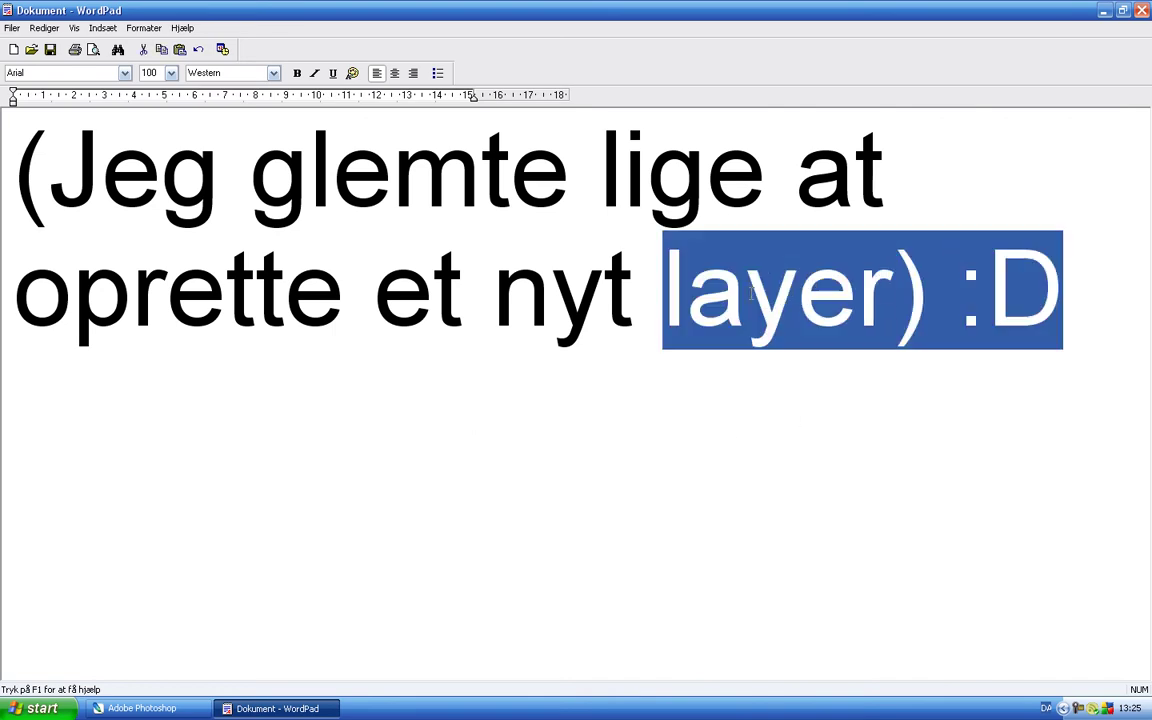
left_click_drag(52, 168, 14, 162)
type("Derefter ")
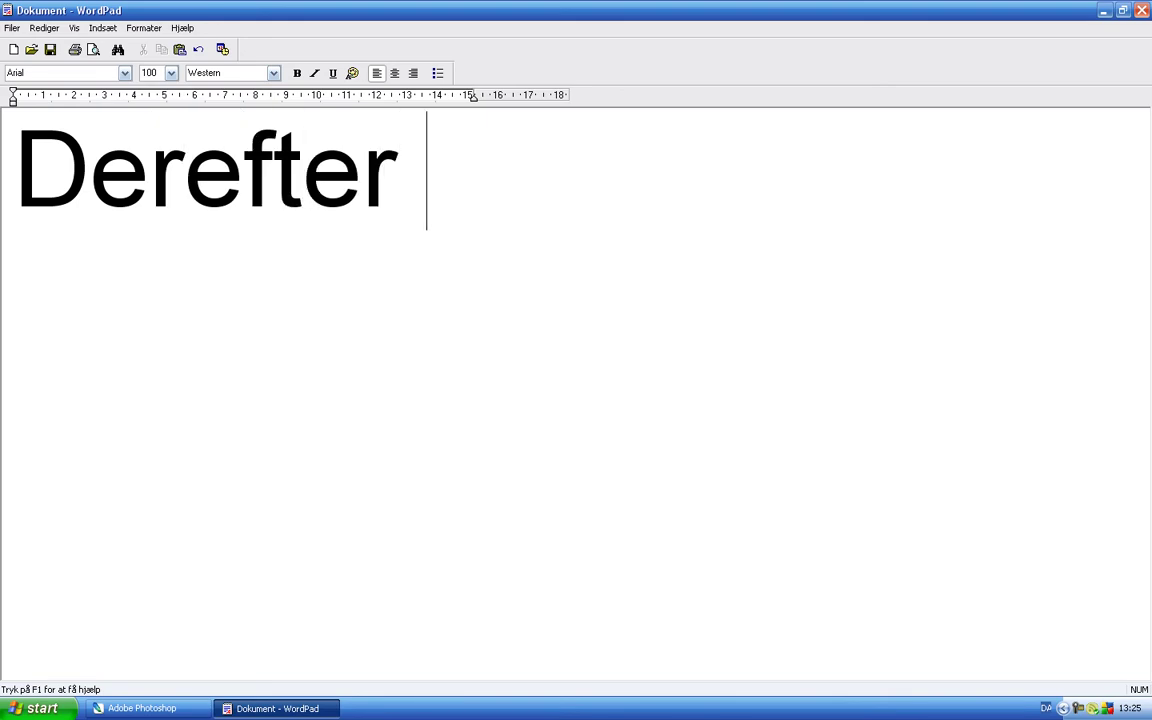
type("går du op i ")
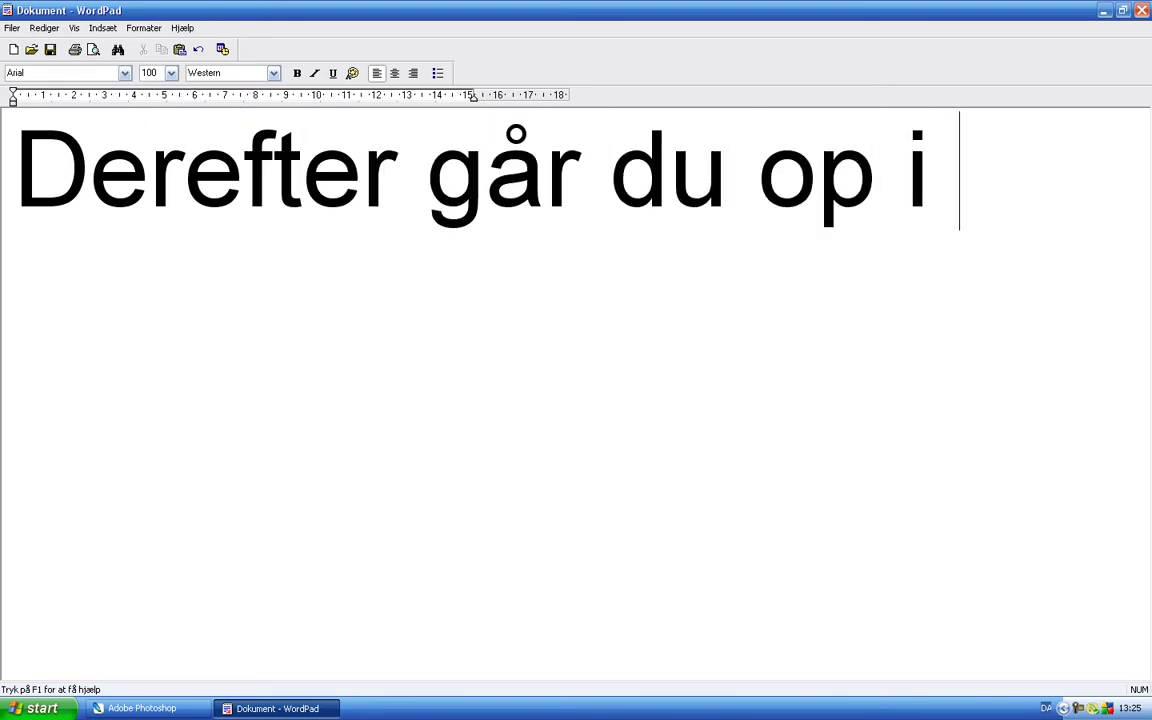
type("EDIT-FI")
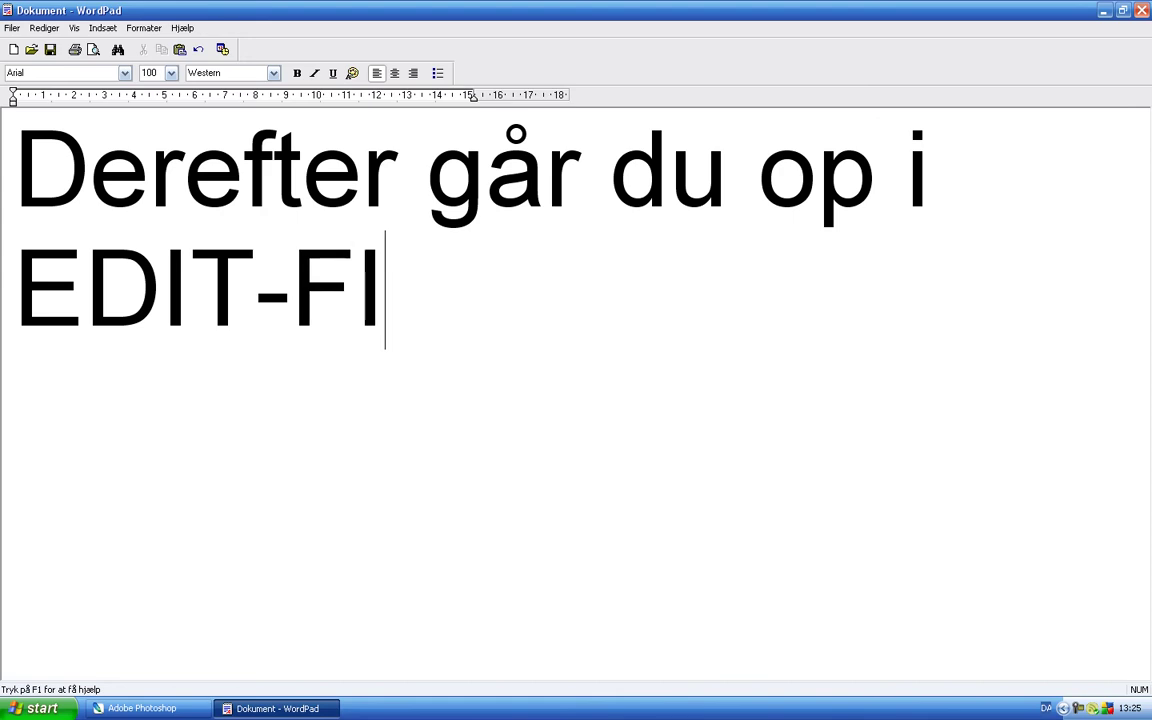
type("LL og vælger")
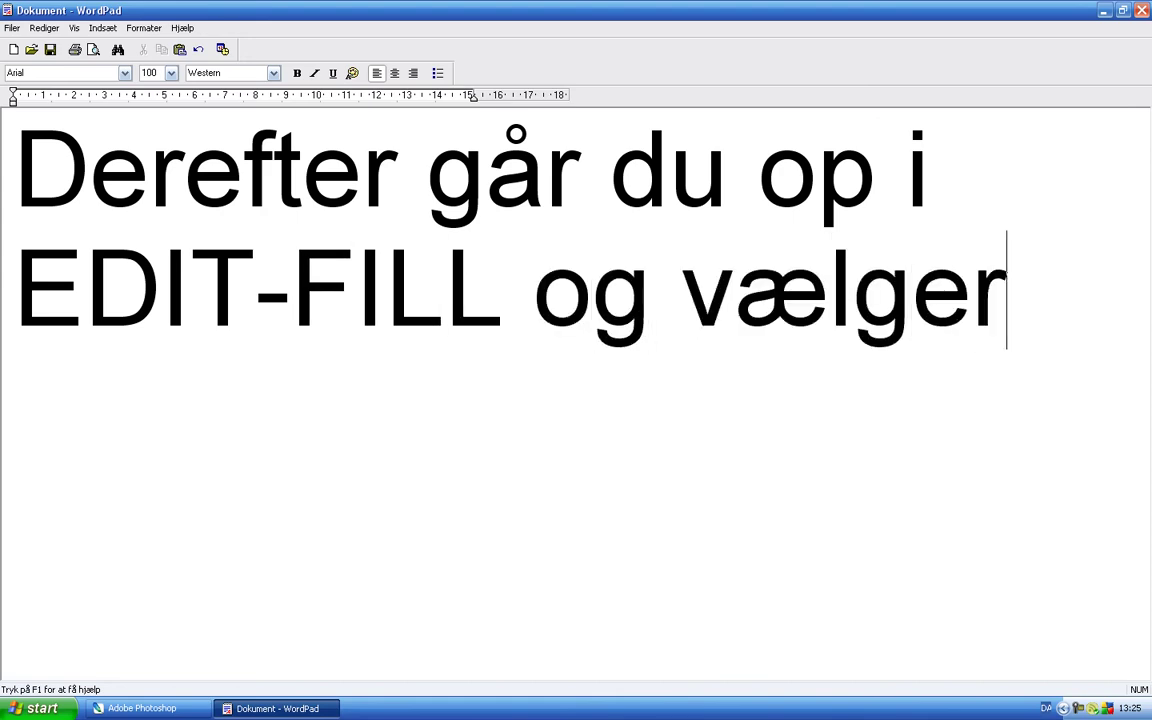
type(" farven ")
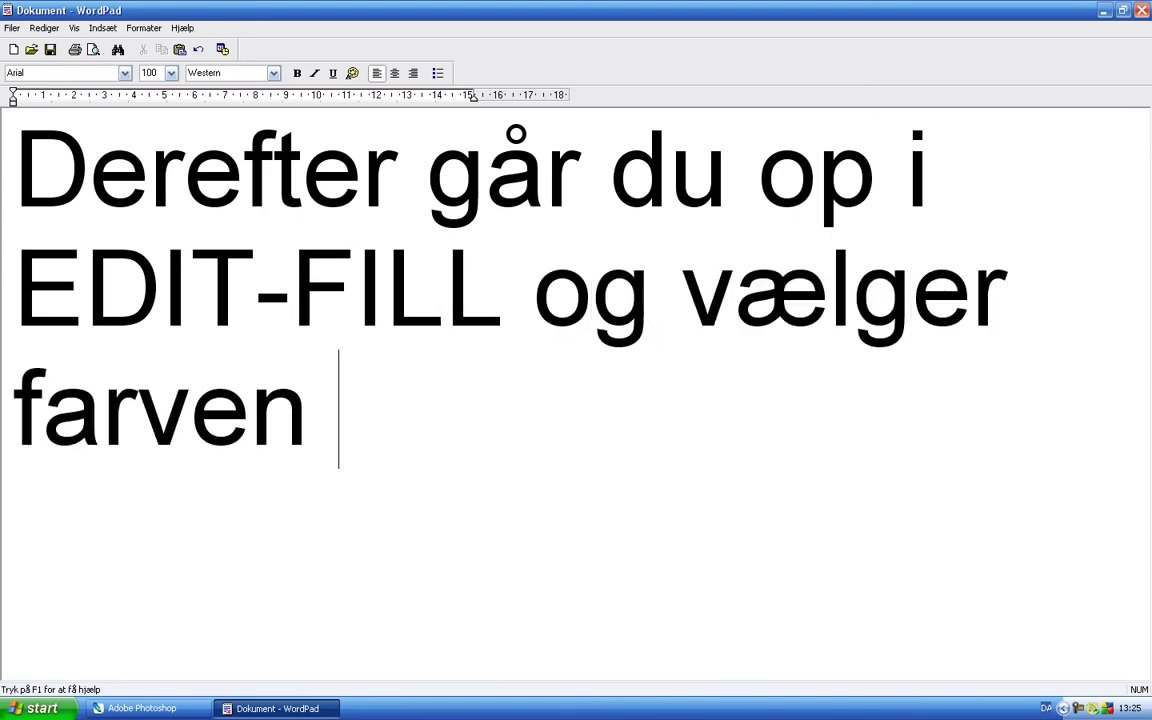
type("hvis")
- Finish the note with 'hvid. Så trykker du CTRL+D for at fjerne markeringen.', then delete it
key("BackSpace")
type("d. ")
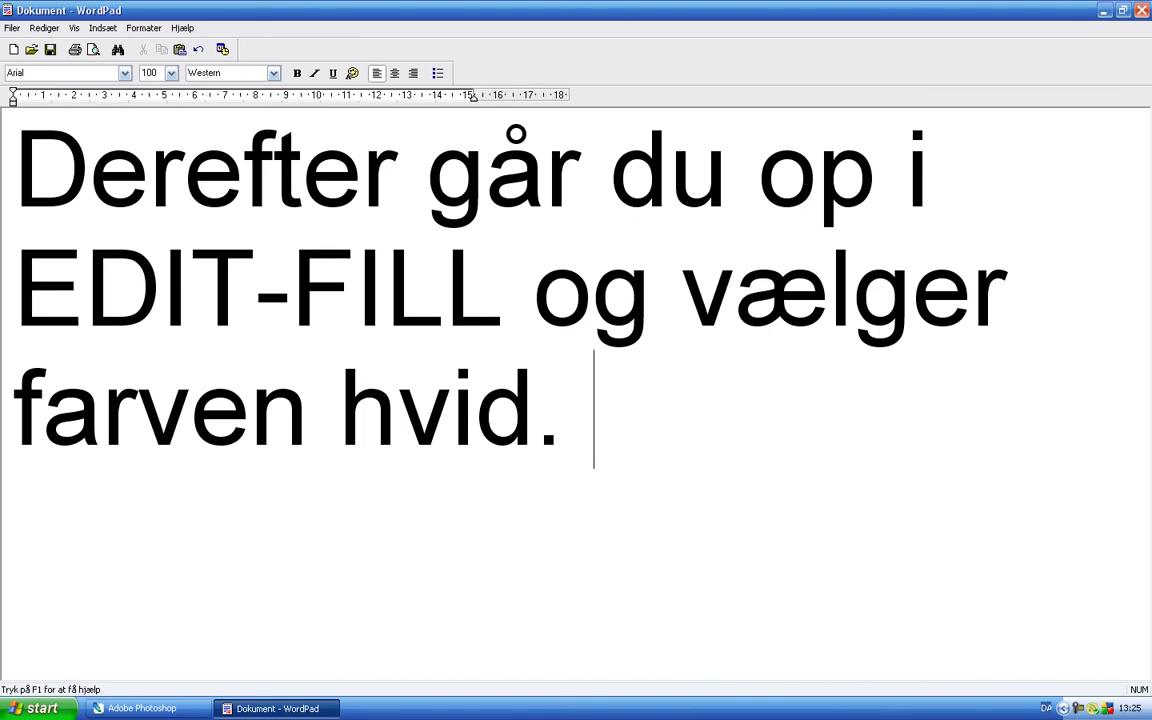
type("Så tr")
key("BackSpace")
type("tr")
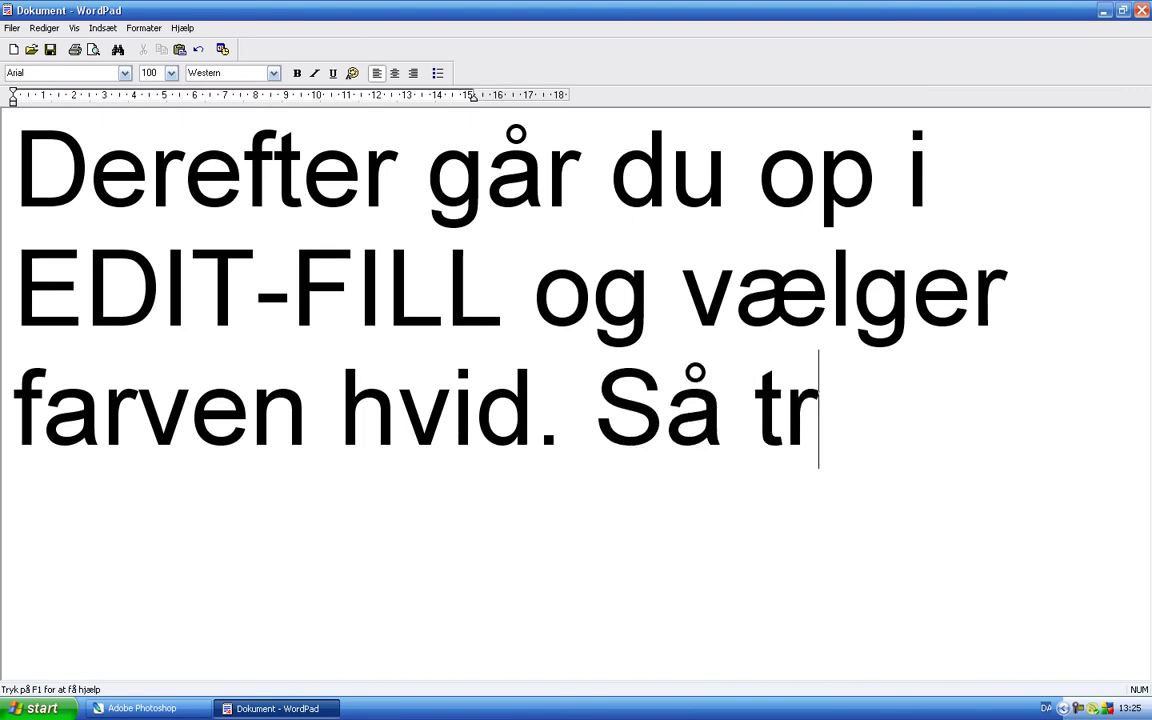
type("ykker du ")
type("CT")
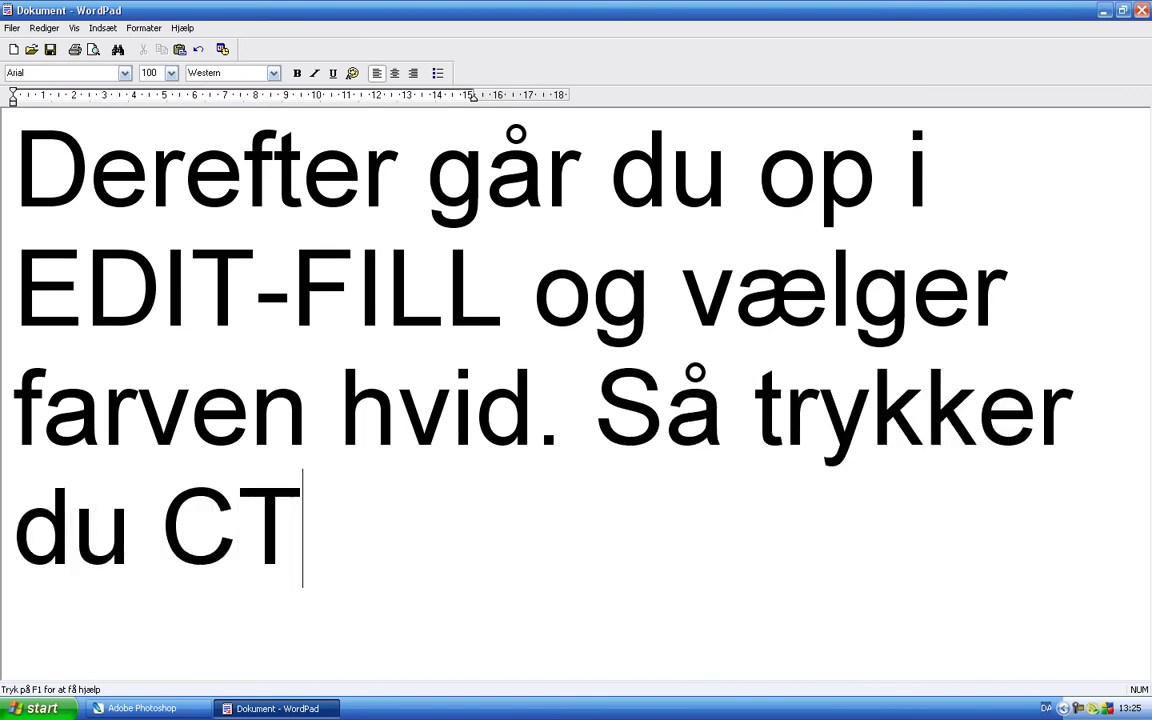
type("RL+D fo")
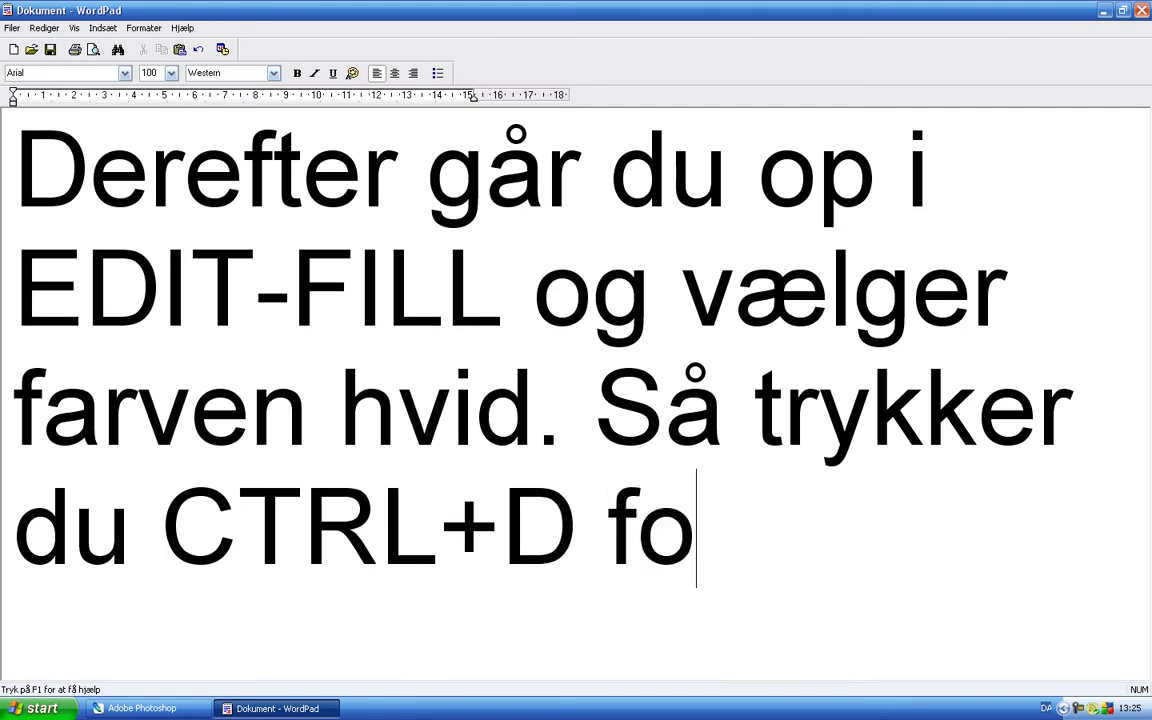
type("r at fjerne")
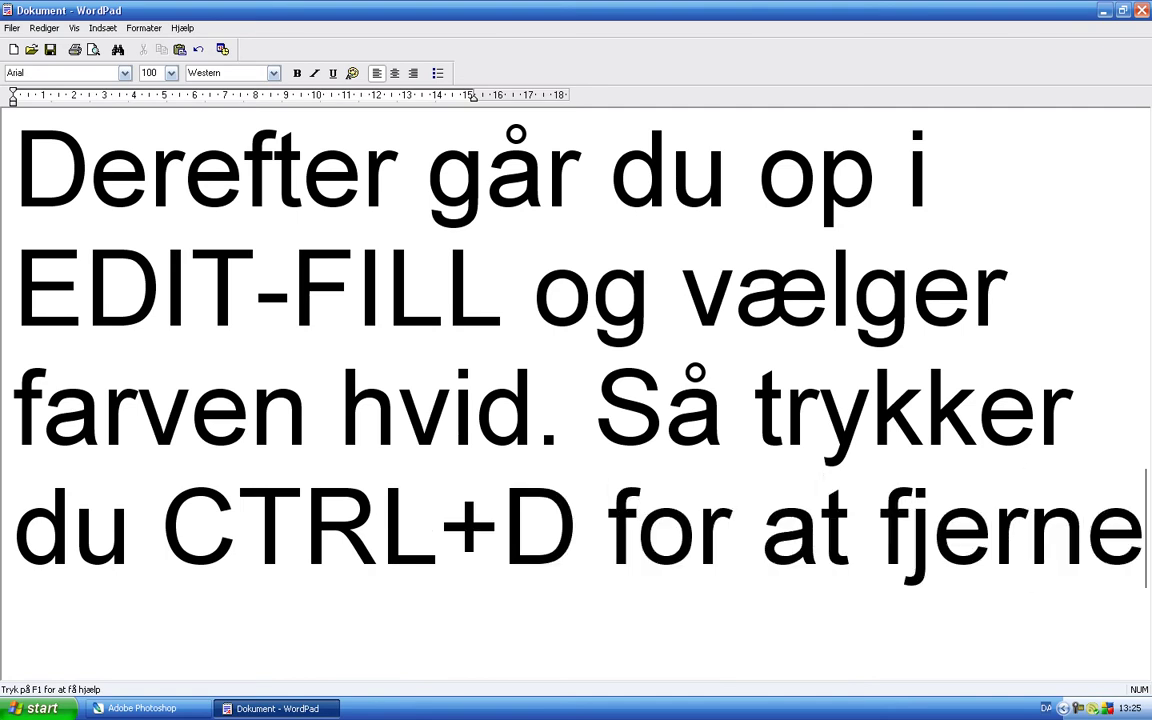
type(" markerin")
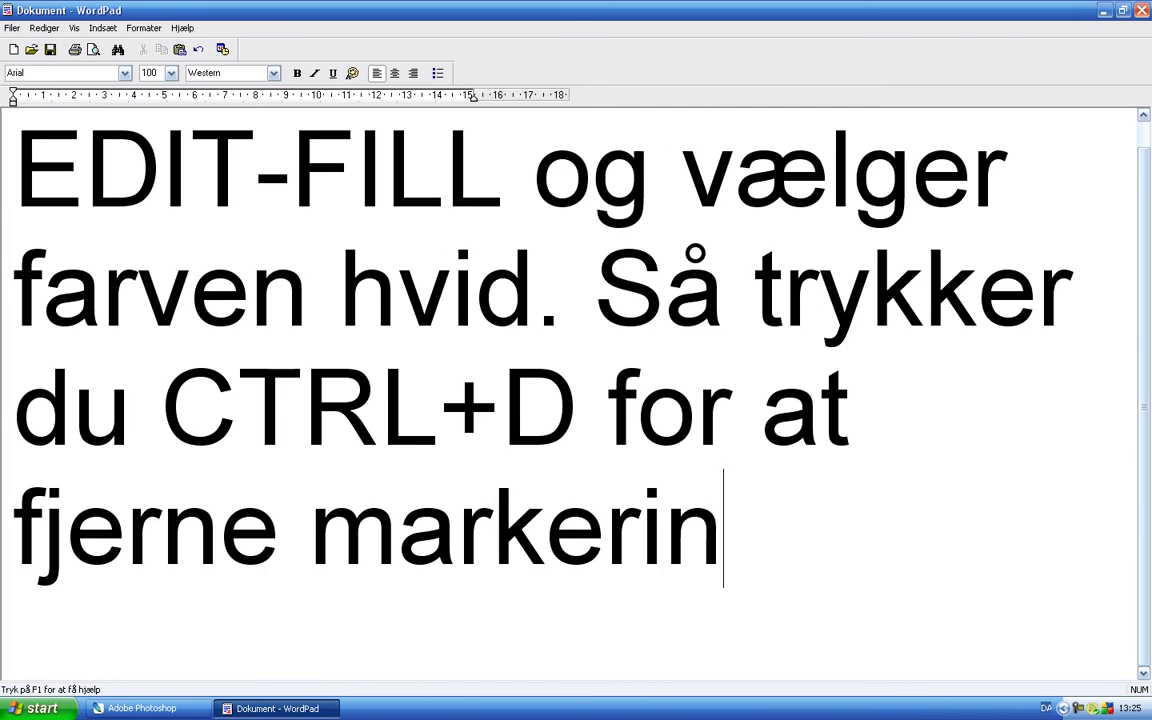
type("gen.")
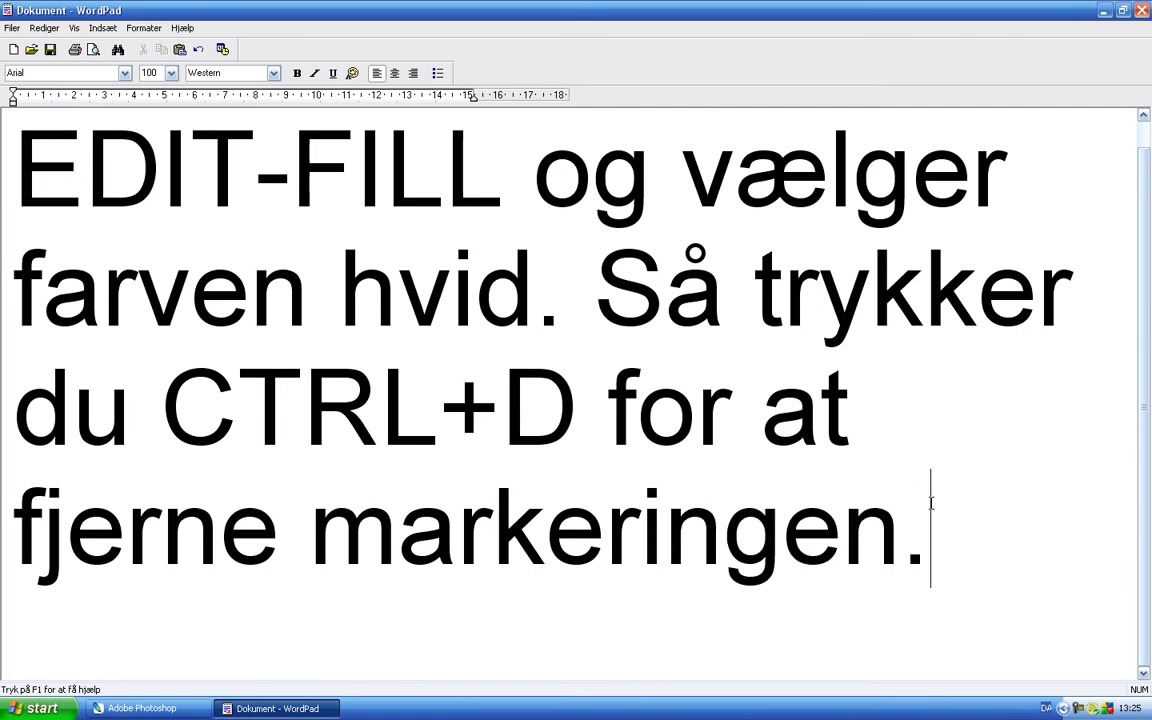
left_click_drag(942, 515, 121, 97)
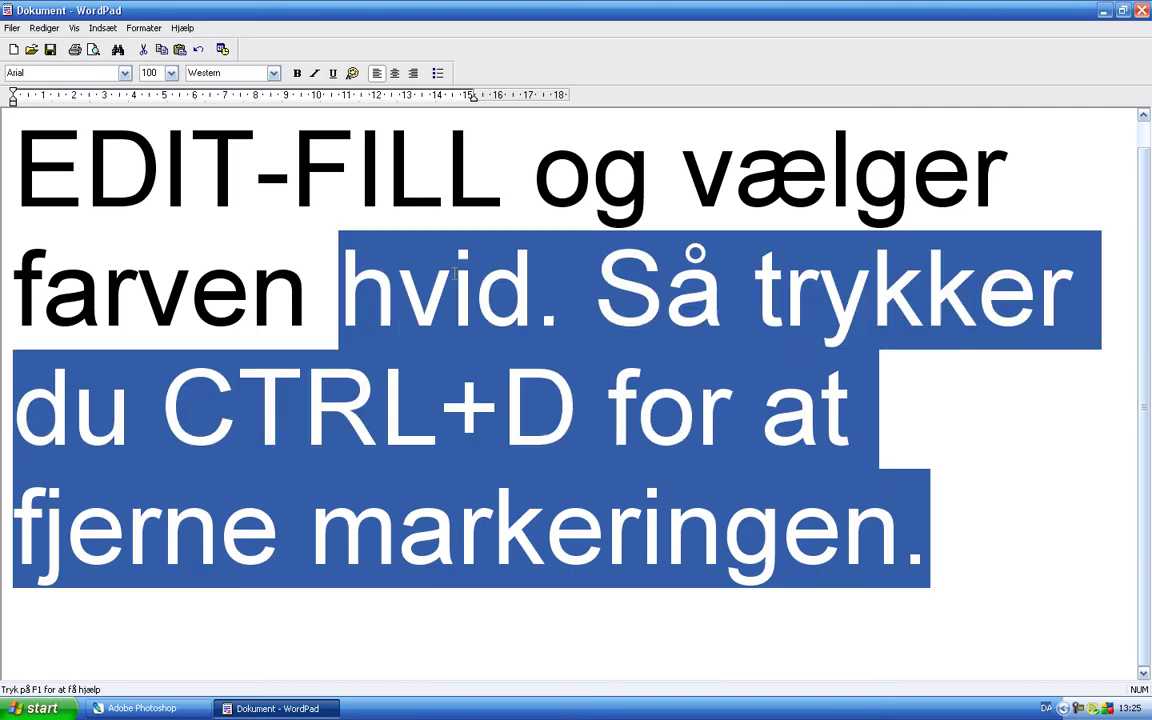
key("Delete")
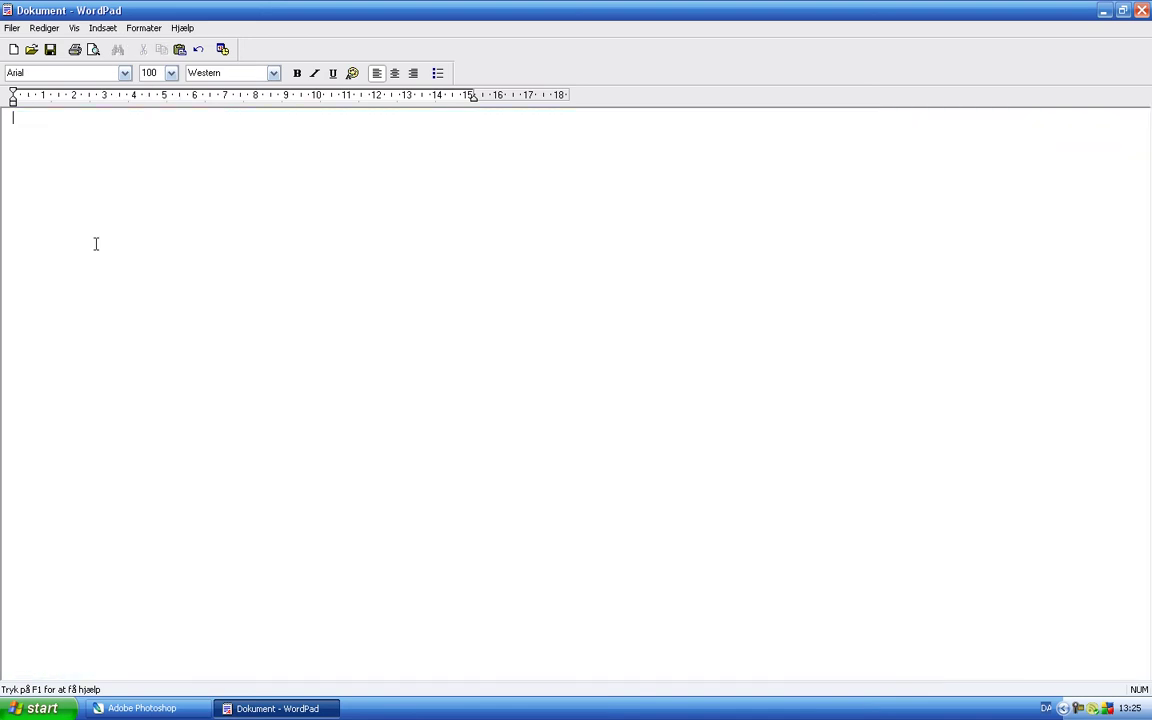
- In Photoshop, open Layer > Layer Style > Blending Options for the badge layer
left_click(142, 708)
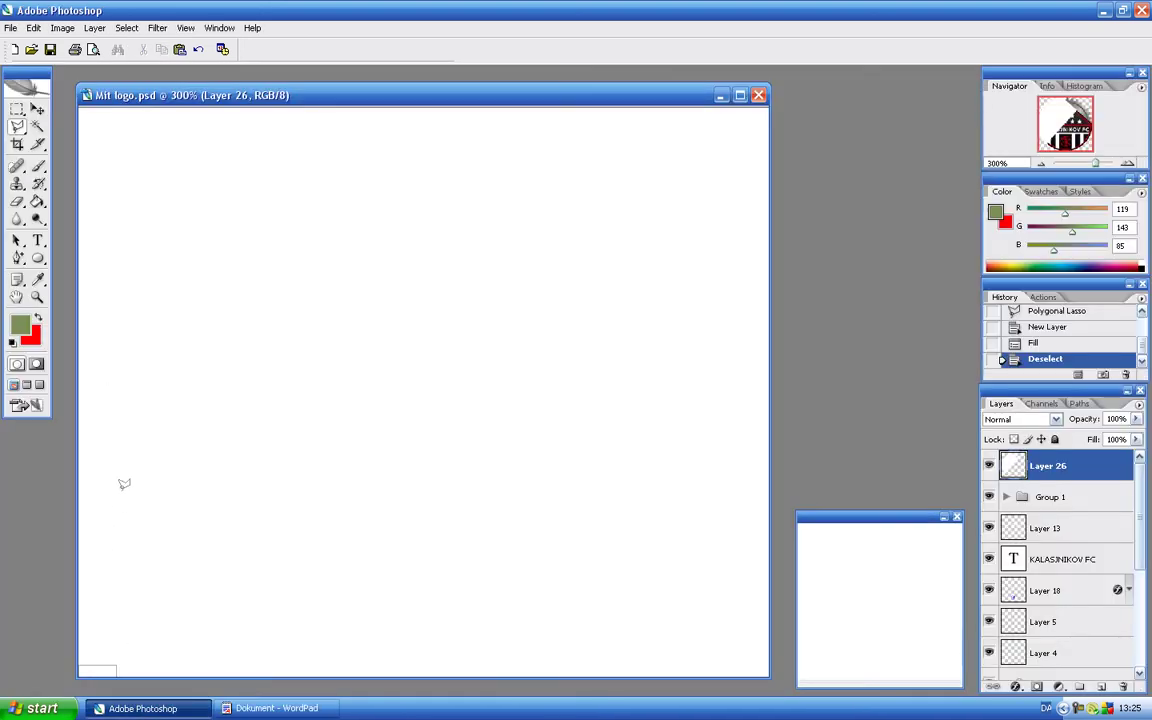
left_click(95, 28)
left_click(300, 107)
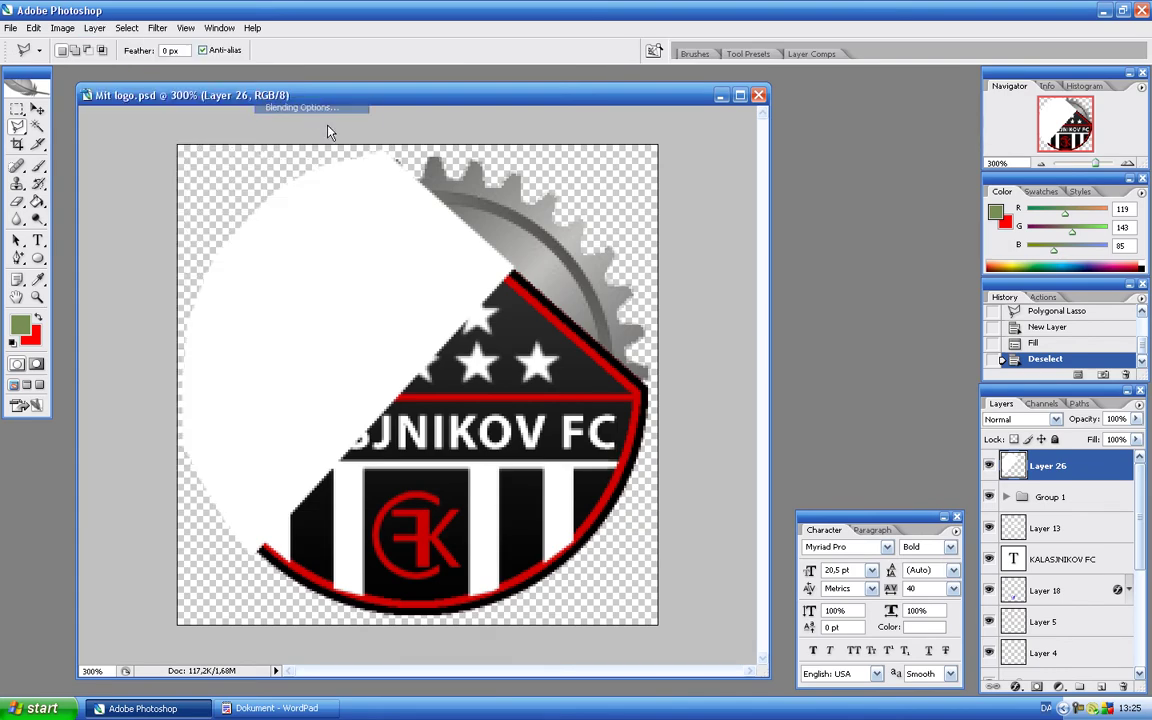
key("alt+Tab")
- Write, then delete, the note 'Gå op i Layer - Layer Style - Blending options og sæt fill opacity til 0%.'
type("G")
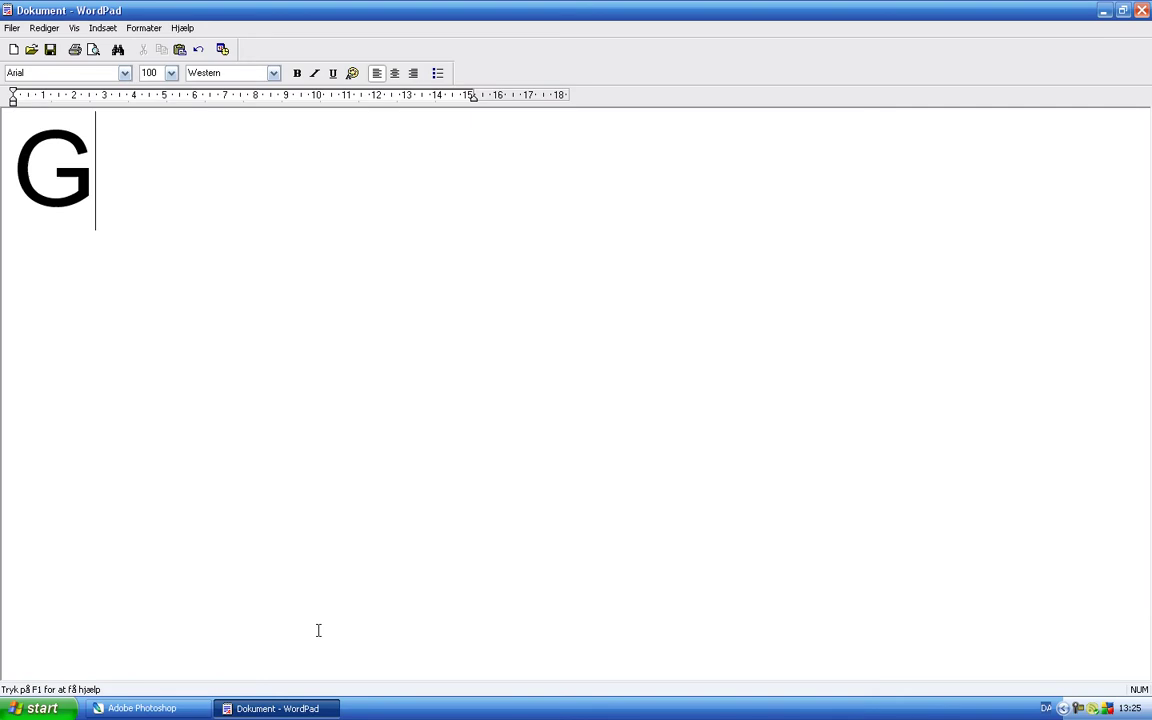
type("å op i L")
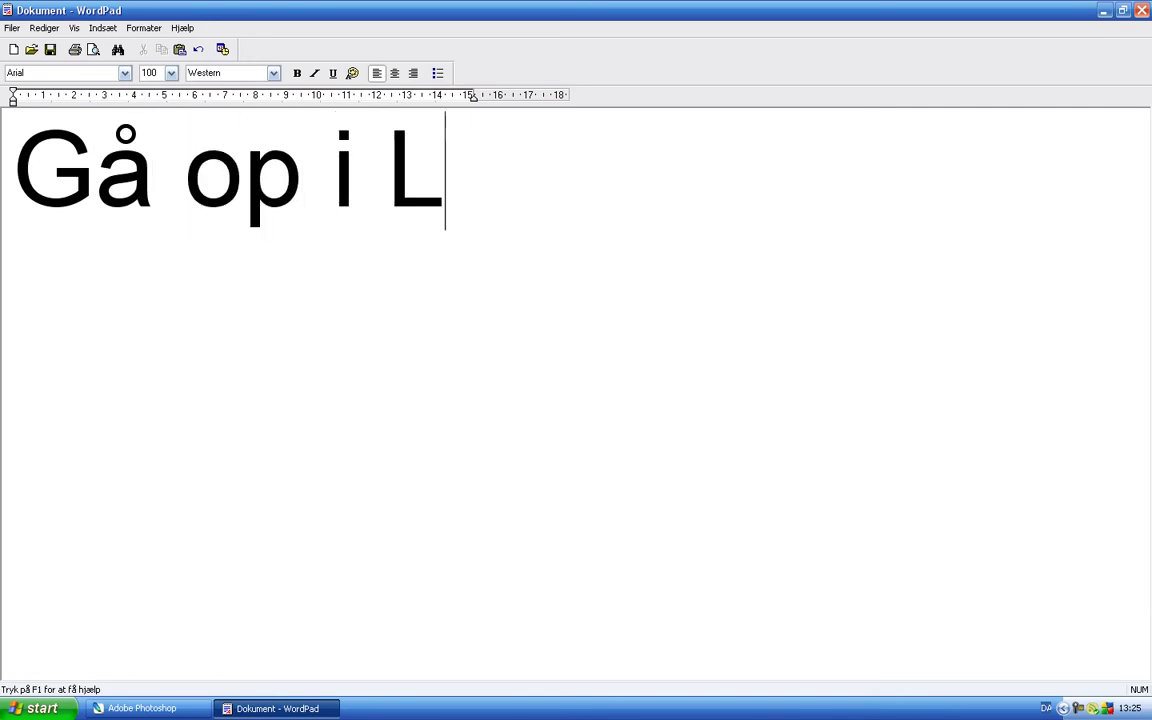
type("ayer - Lay")
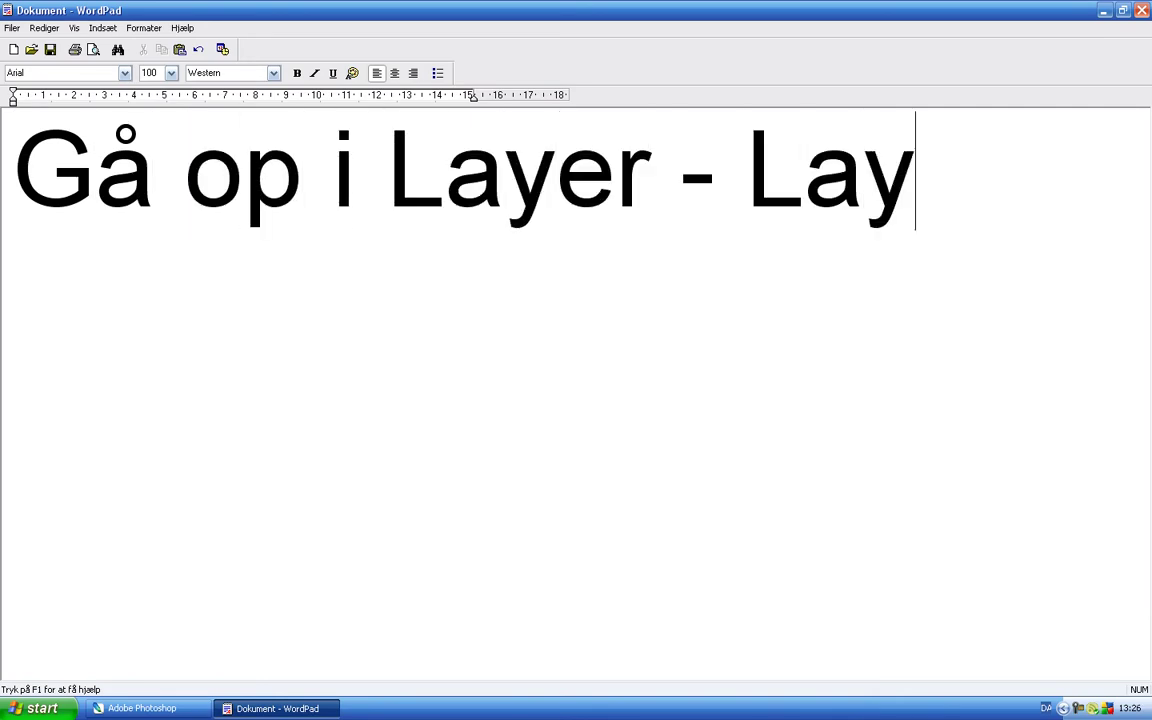
type("er Style")
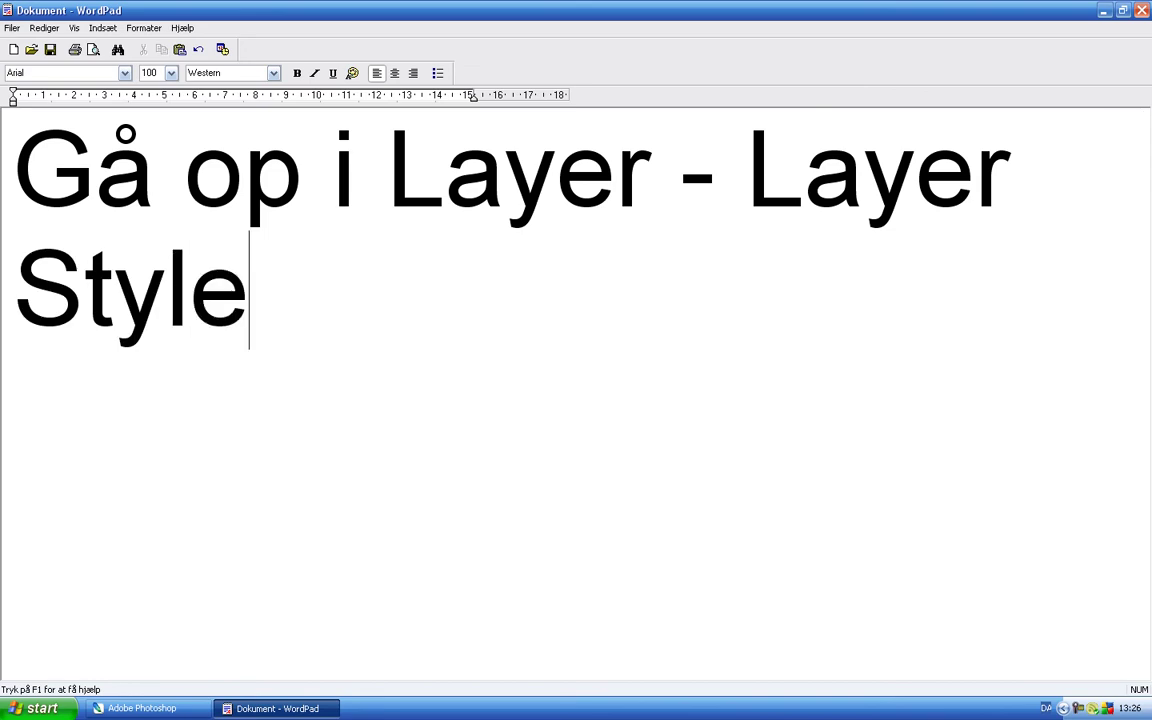
type(" - Ble")
type("nding")
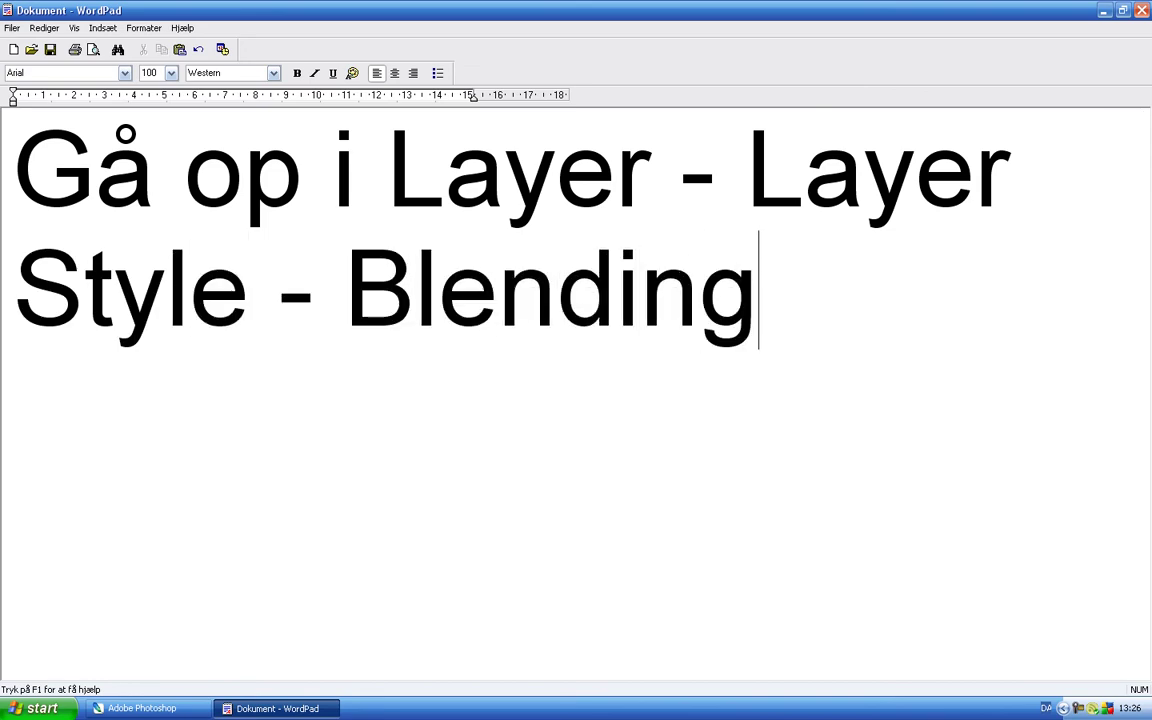
type(" options og ")
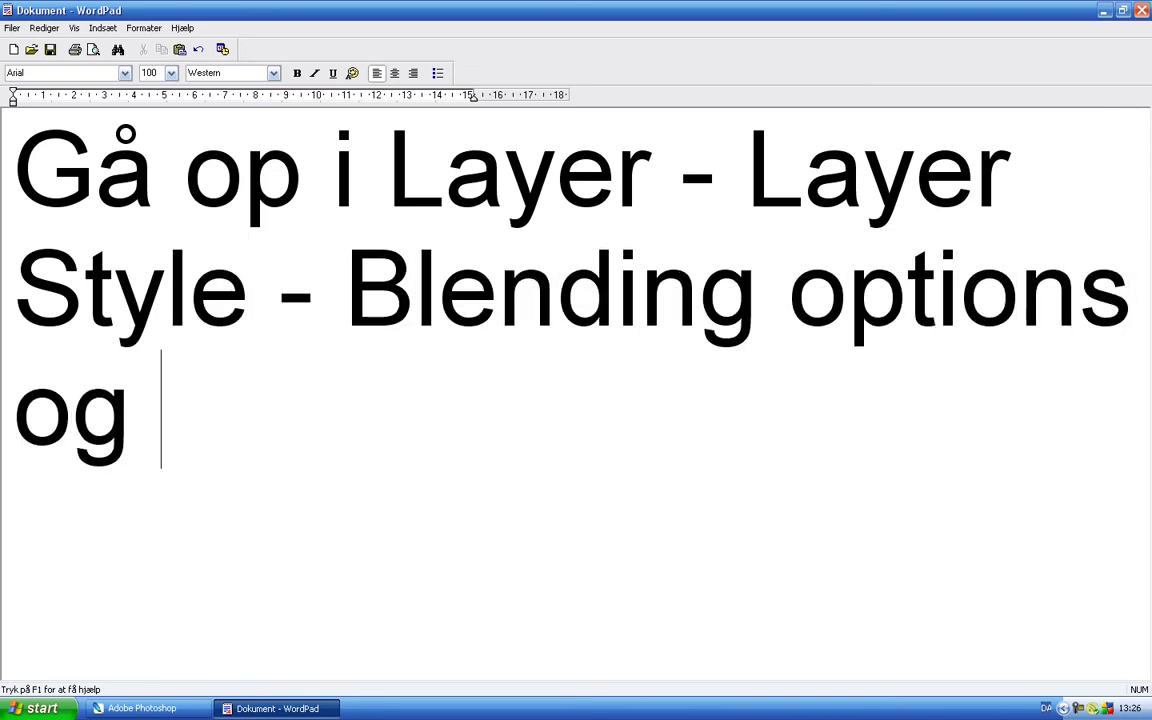
type("sæt fill ")
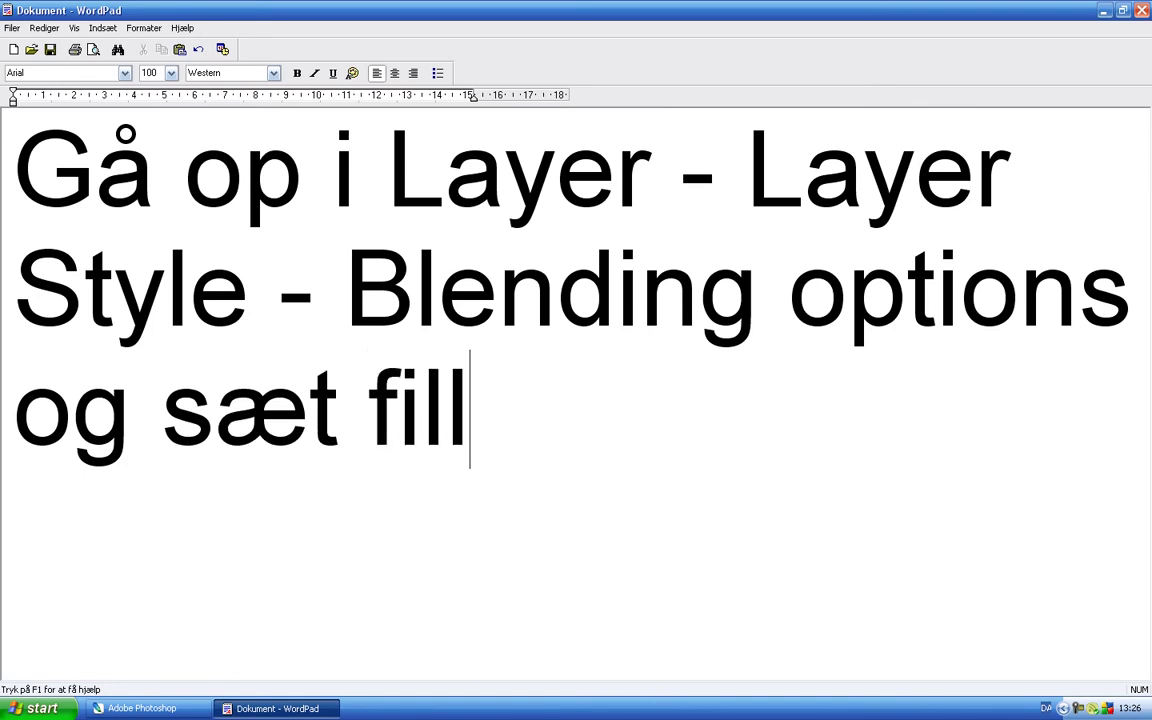
type("opacit")
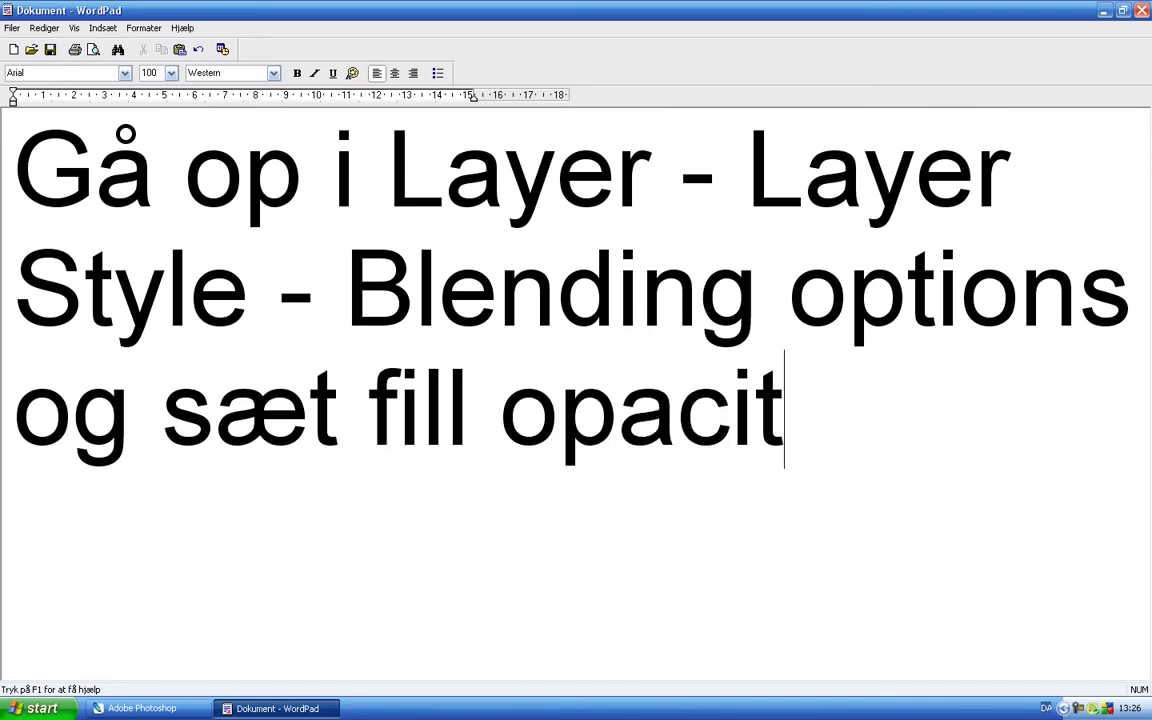
type("y til 0%.")
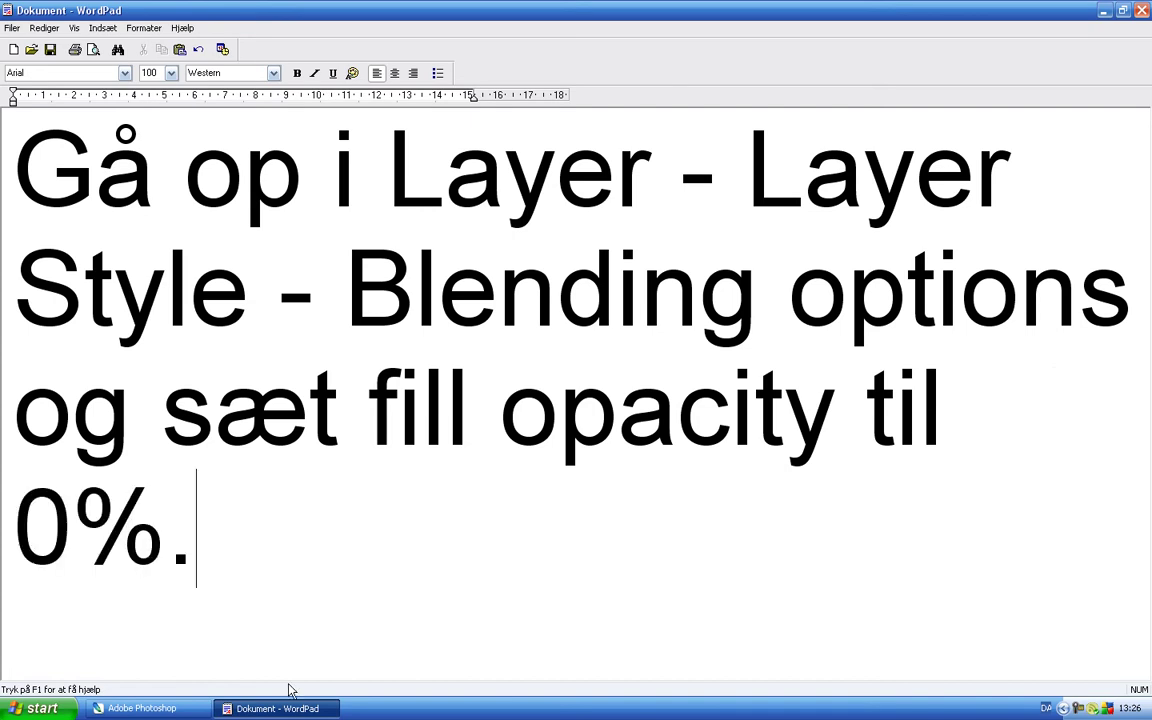
left_click_drag(203, 570, 27, 193)
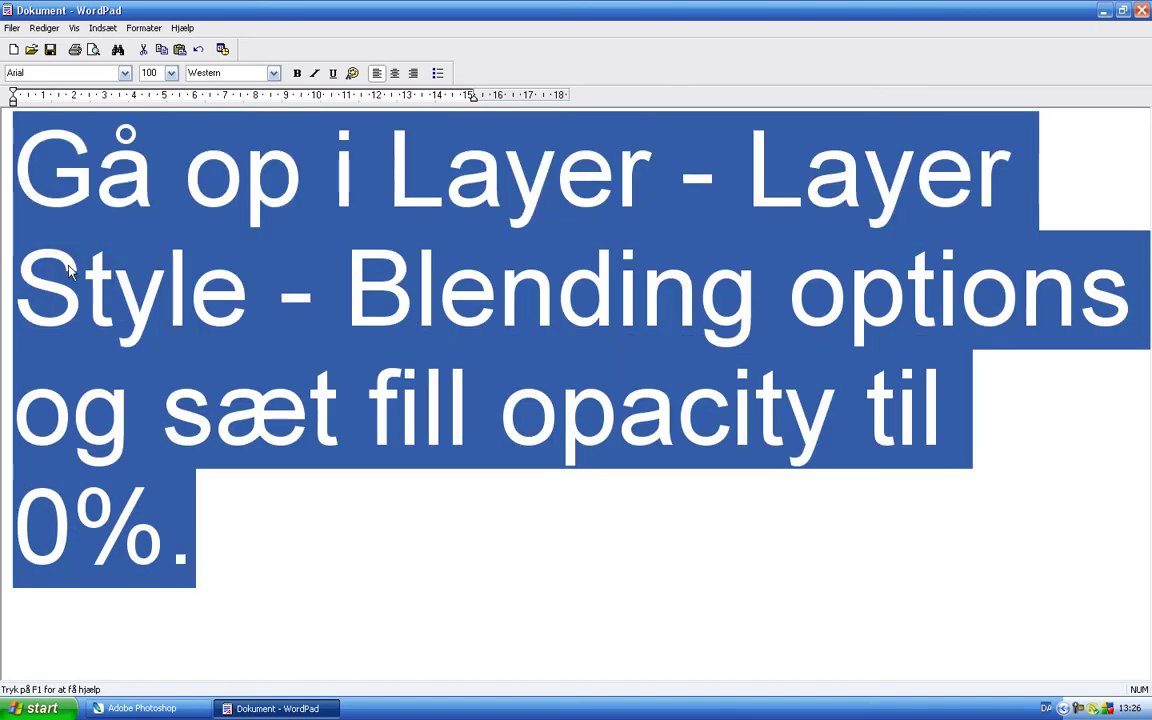
key("Delete")
- Set Layer 26's Fill Opacity to 0% and enable Gradient Overlay
left_click(142, 708)
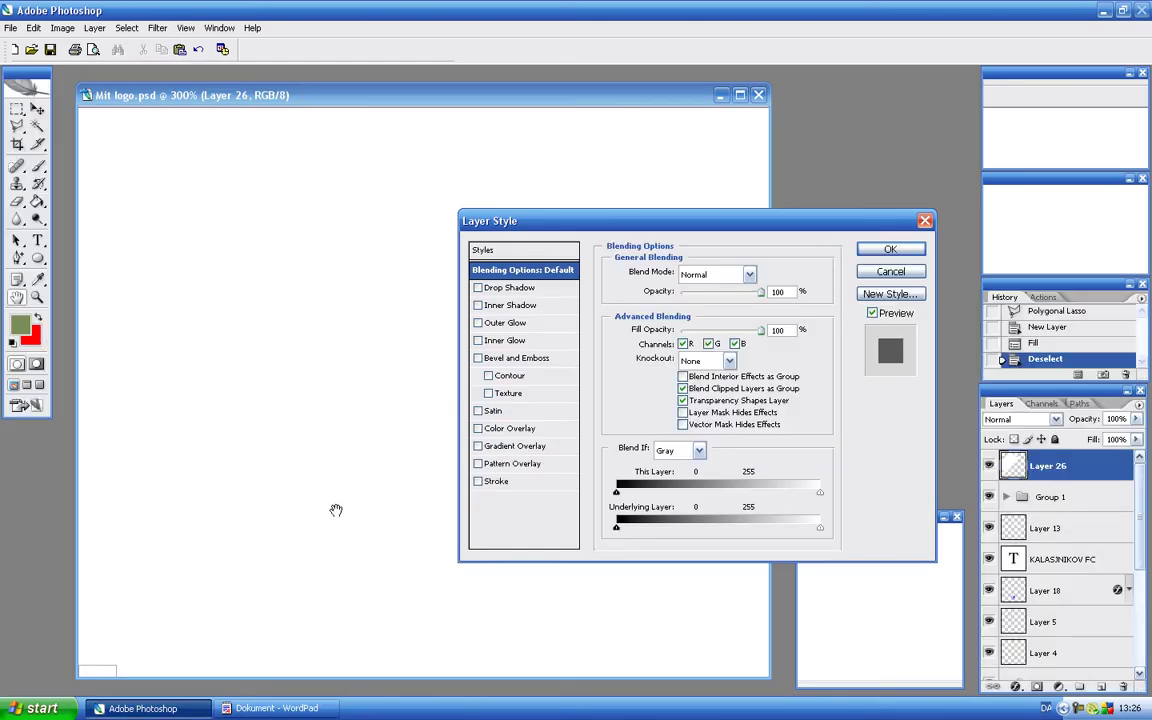
left_click_drag(687, 334, 680, 332)
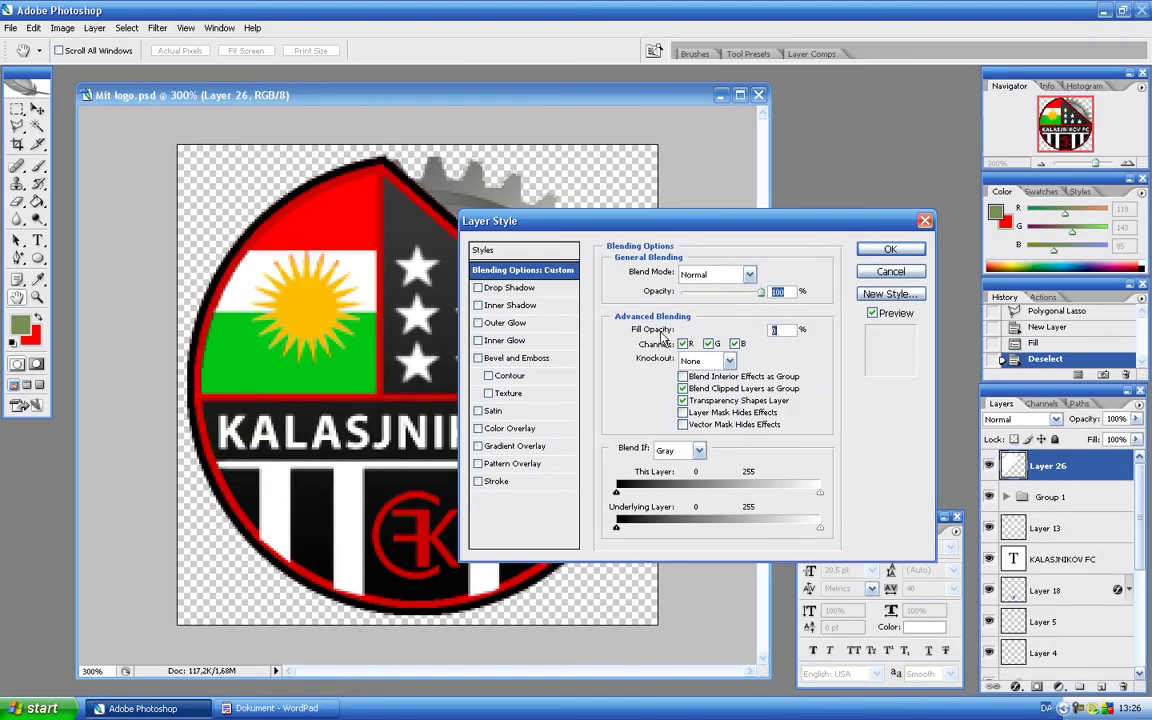
left_click(520, 447)
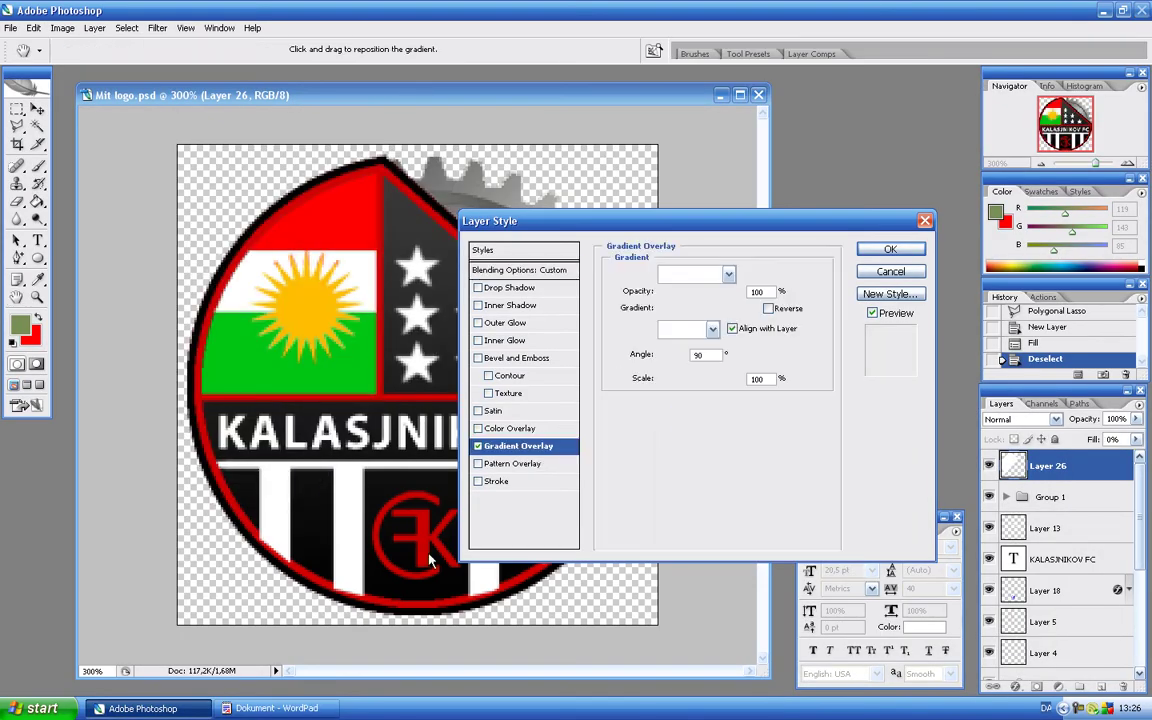
left_click(275, 708)
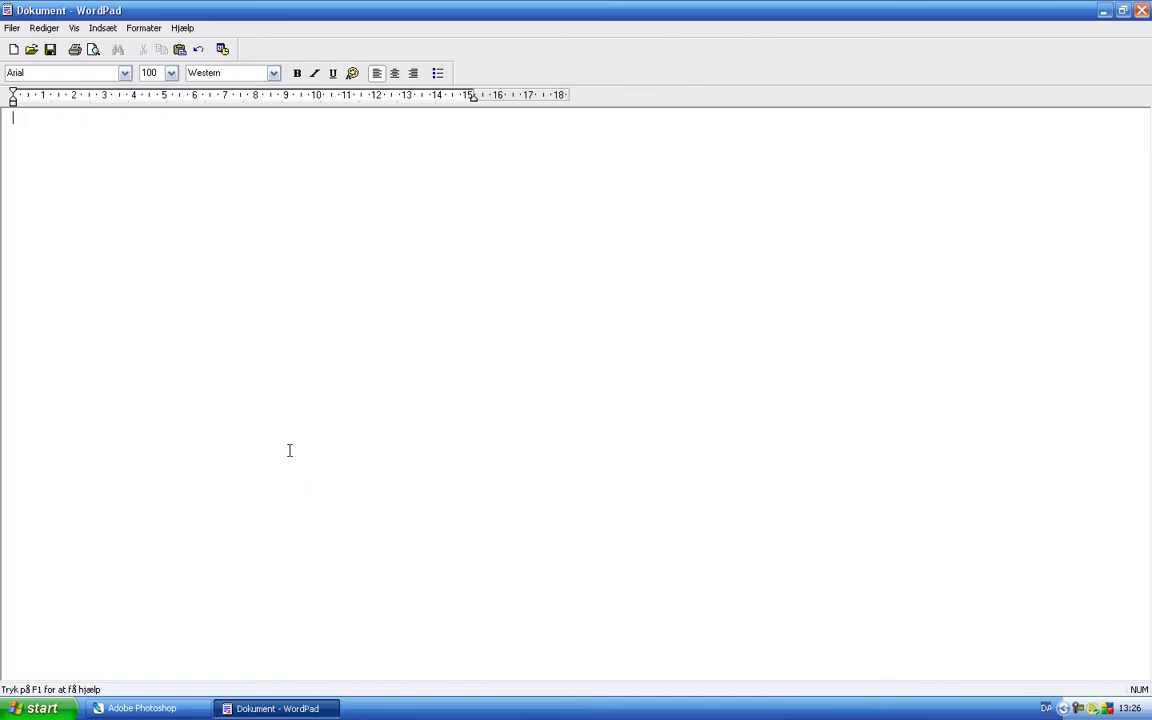
- Write, then delete, the note 'Gå ned i gradient overlay.'
type("Gå ned i ")
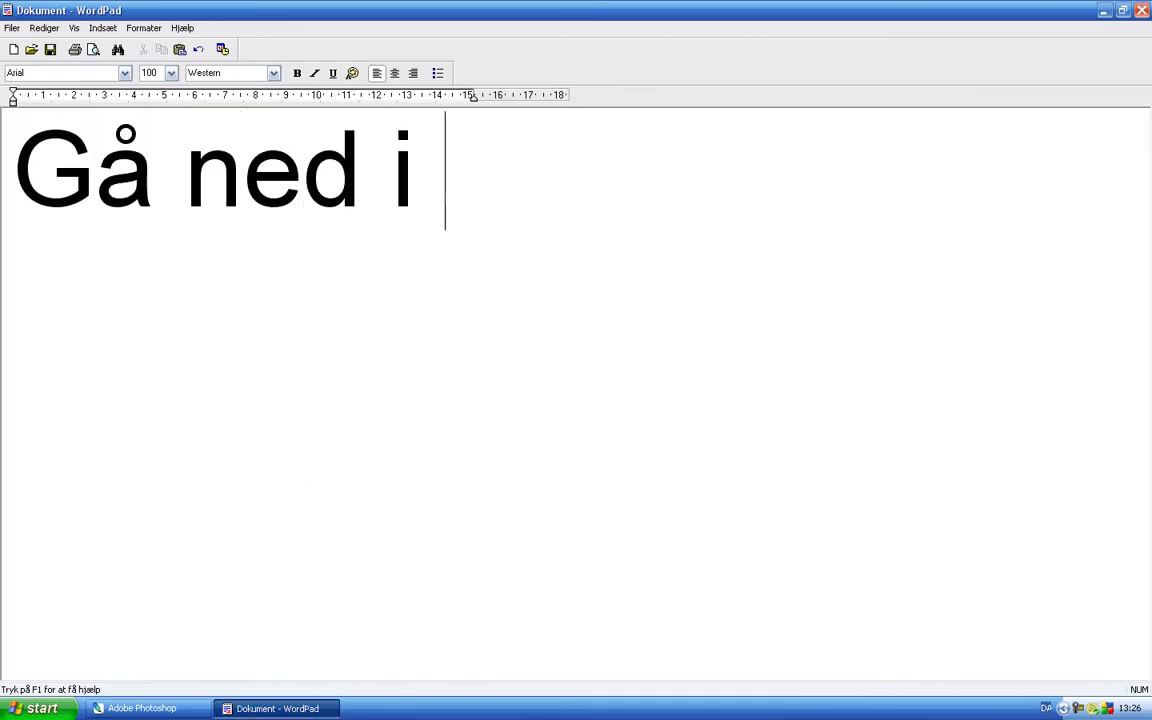
type("gradient overlay.")
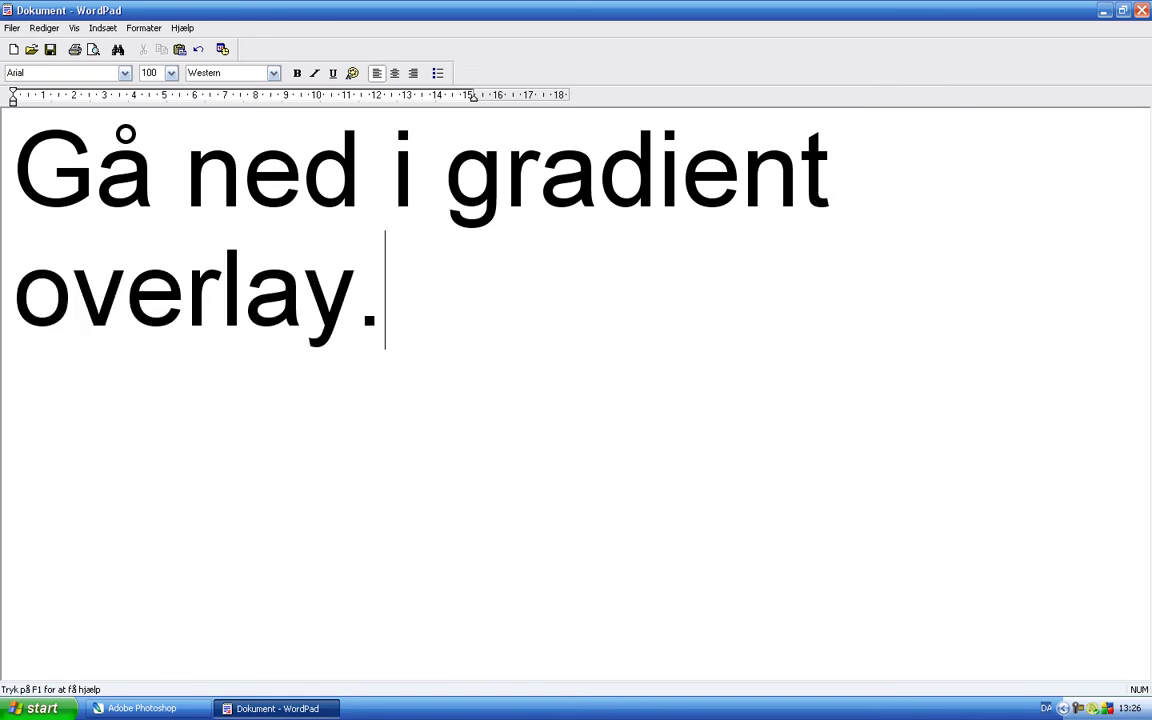
mouse_move(340, 497)
left_mouse_down()
mouse_move(100, 300)
mouse_move(140, 205)
left_mouse_up()
key("BackSpace")
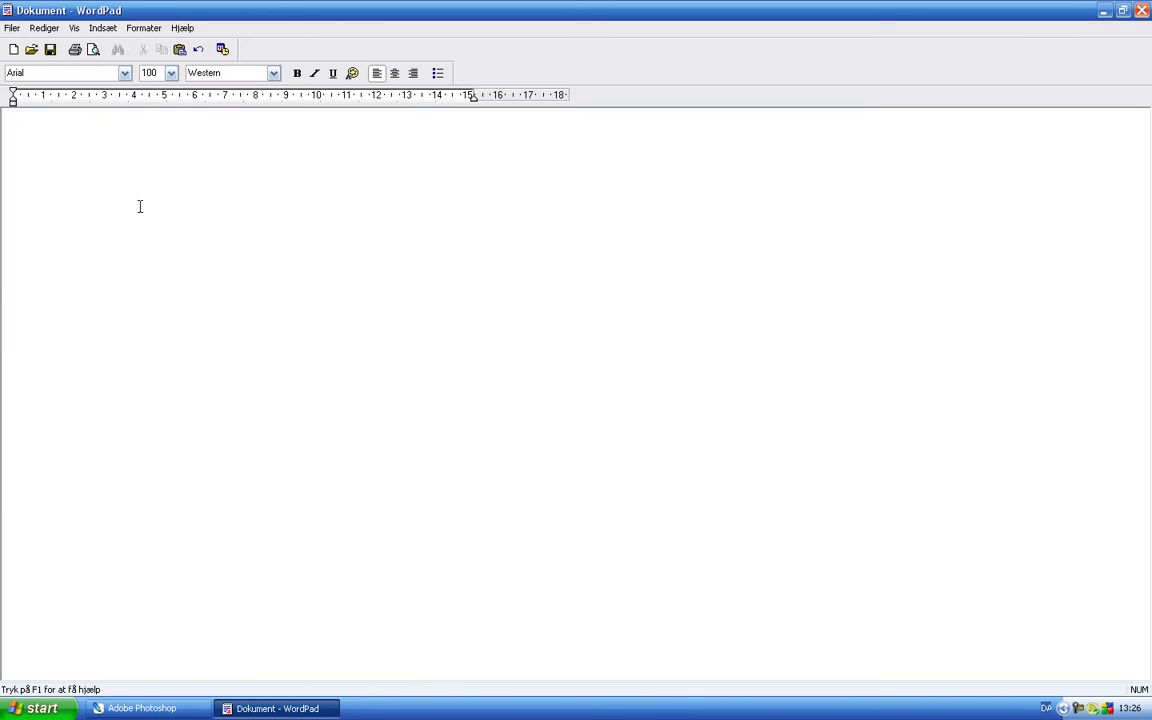
- Open the Gradient Overlay's gradient editor, then begin the note 'Vælg nu den farve'
left_click(140, 708)
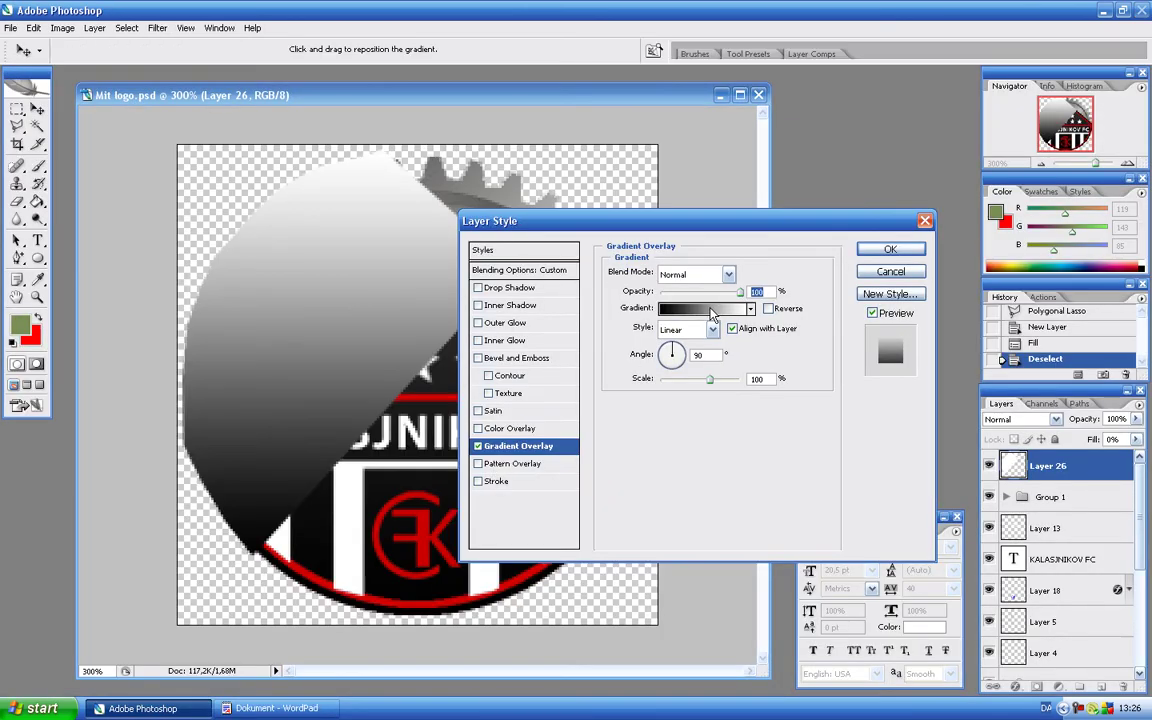
left_click(712, 310)
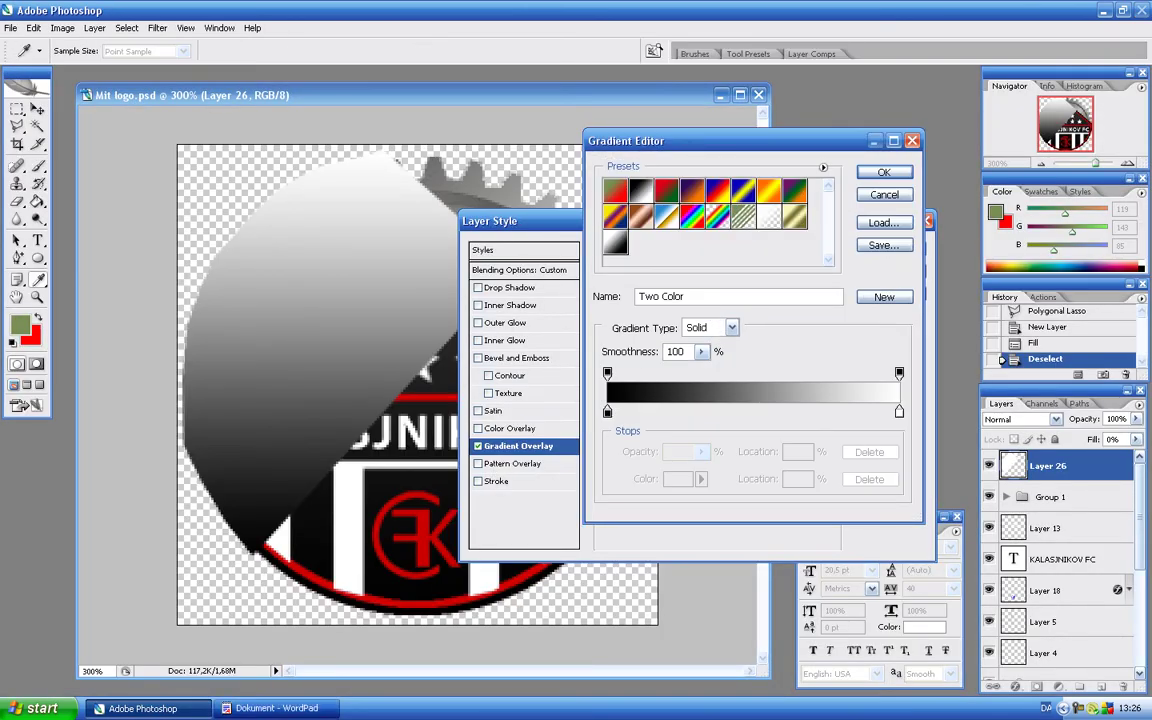
left_click(277, 708)
type("Vælg nu ")
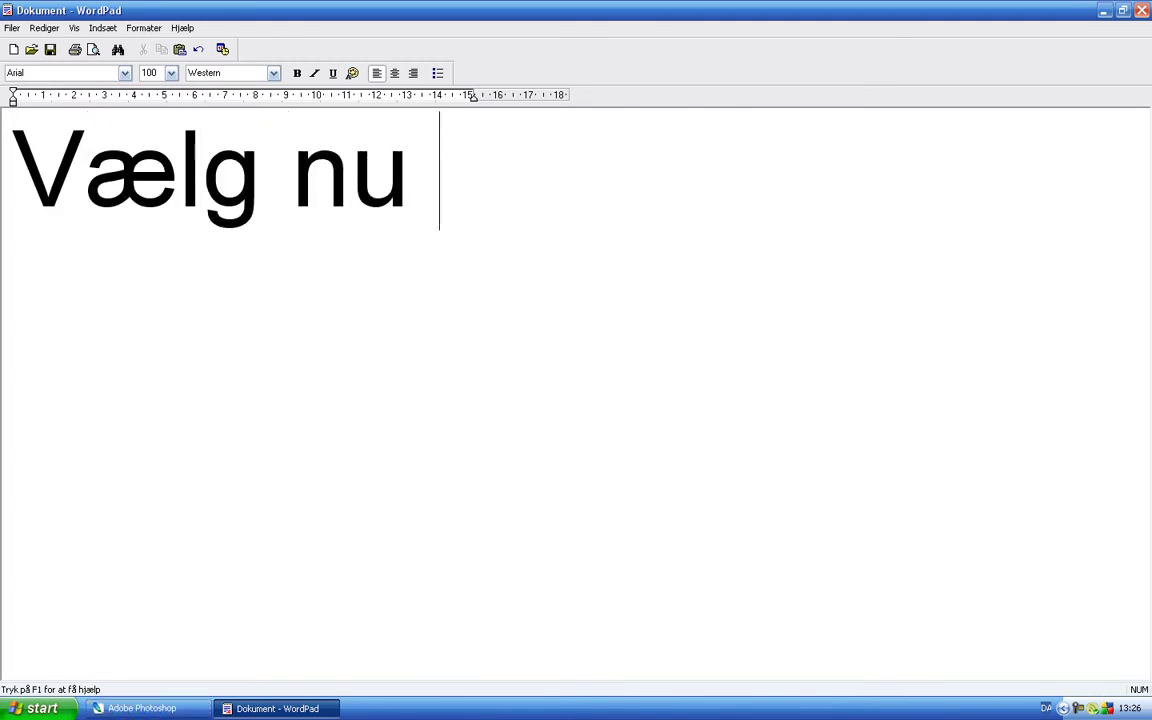
type("den farve d")
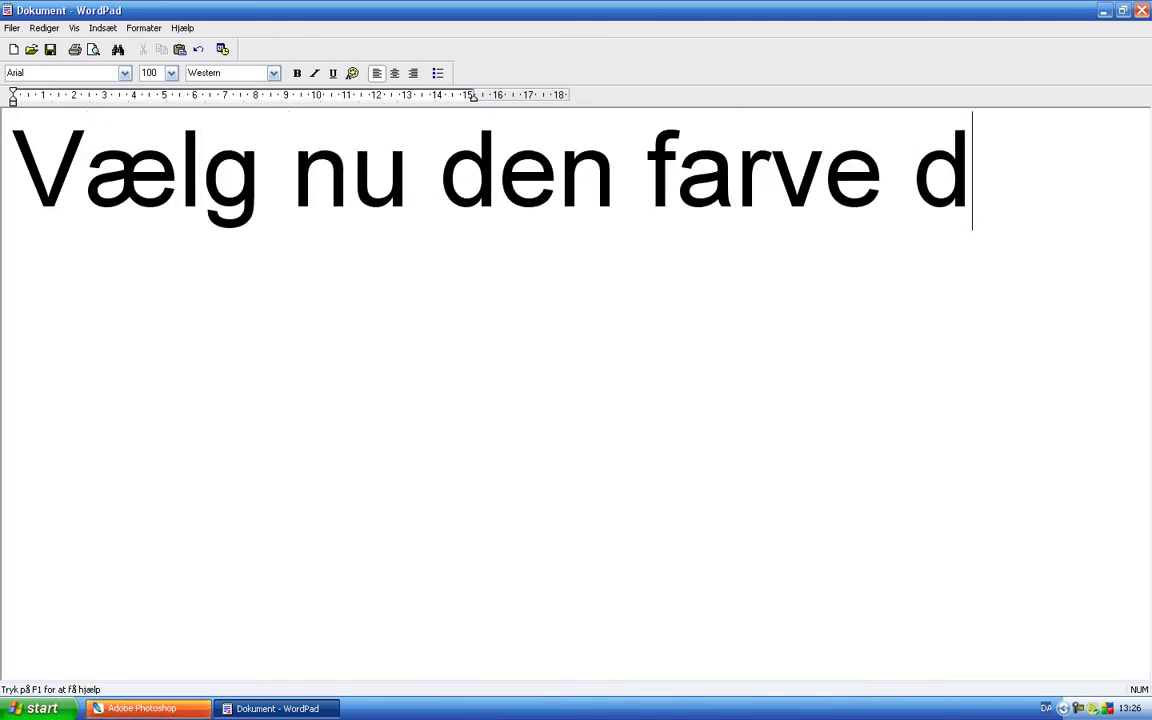
type("et")
type("he")
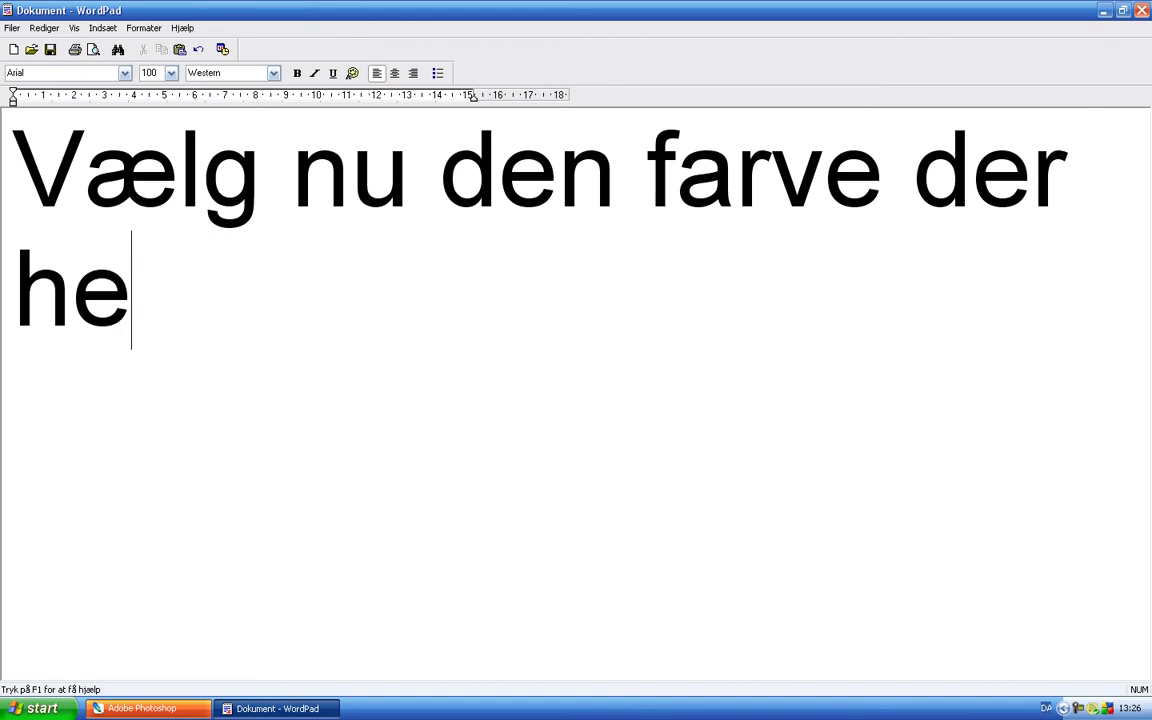
type("ddr")
- Complete the note '…der hedder Foreground to transperant eller noget i den stil.' and select it
key("BackSpace")
type("er ")
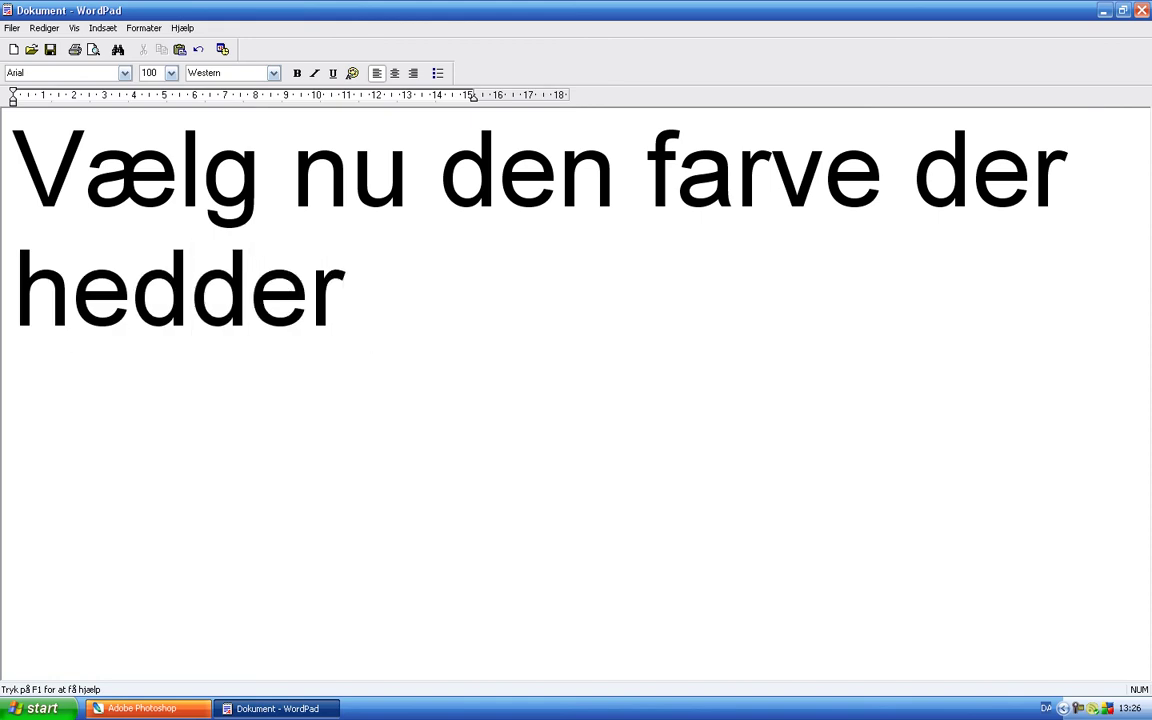
type("Foregro")
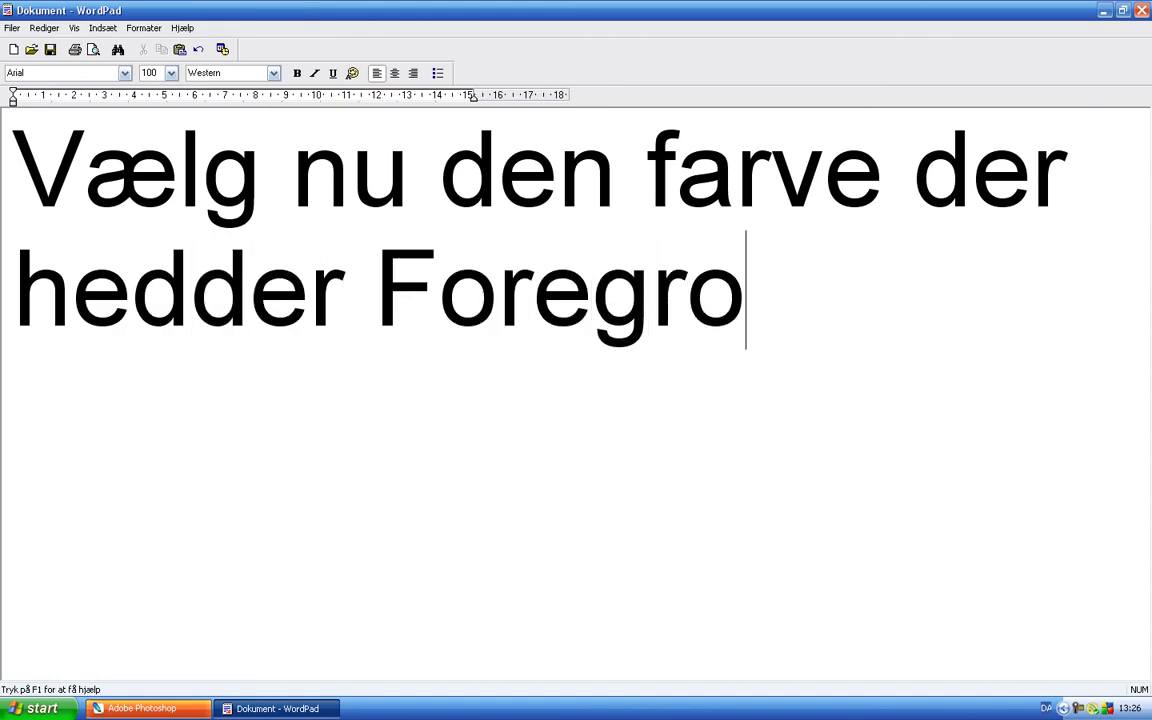
type("und totran")
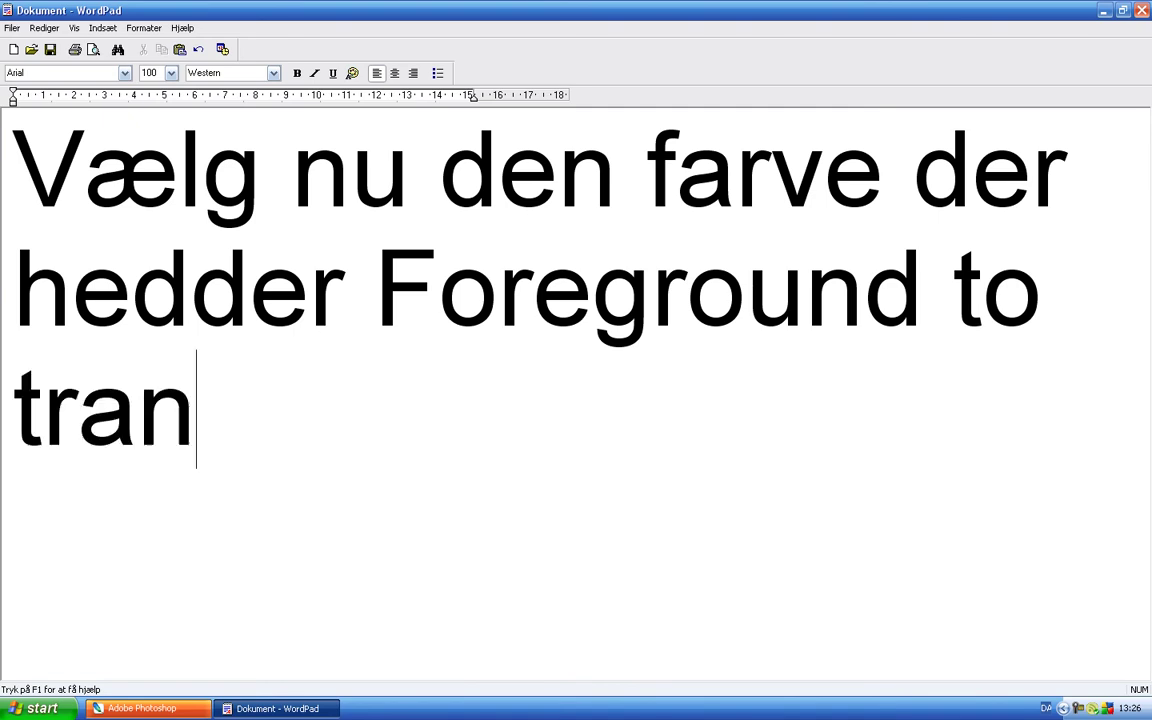
type("sepa")
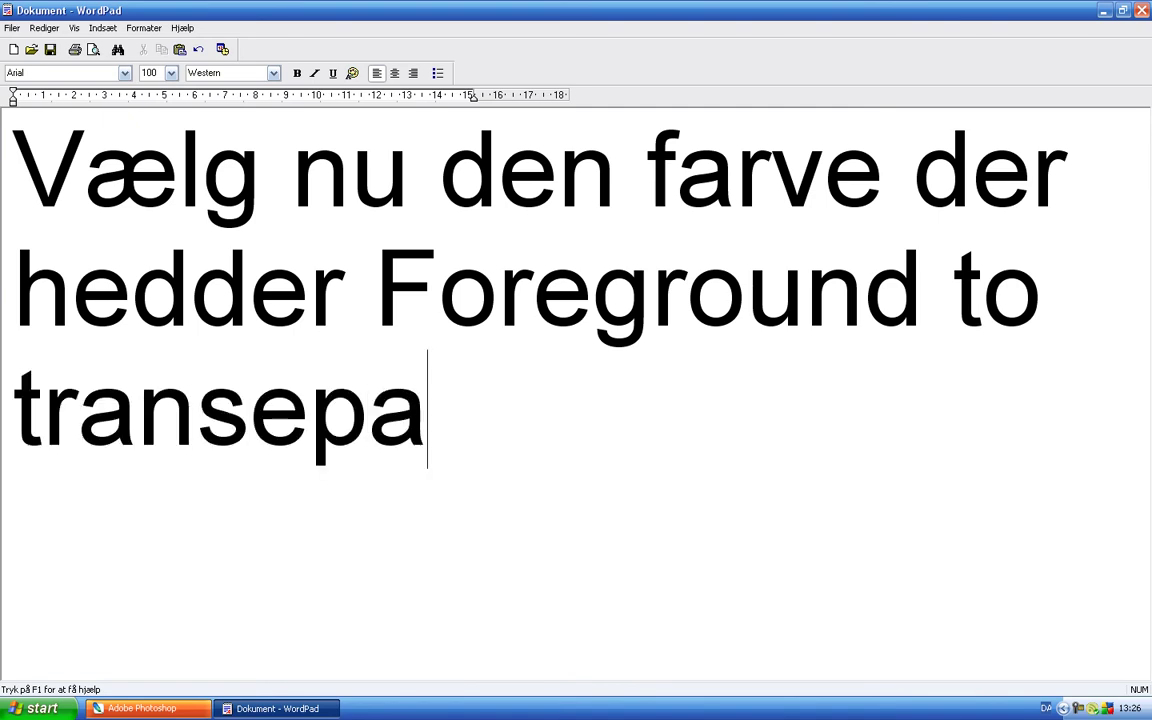
key("BackSpace")
key("BackSpace")
type("rant.")
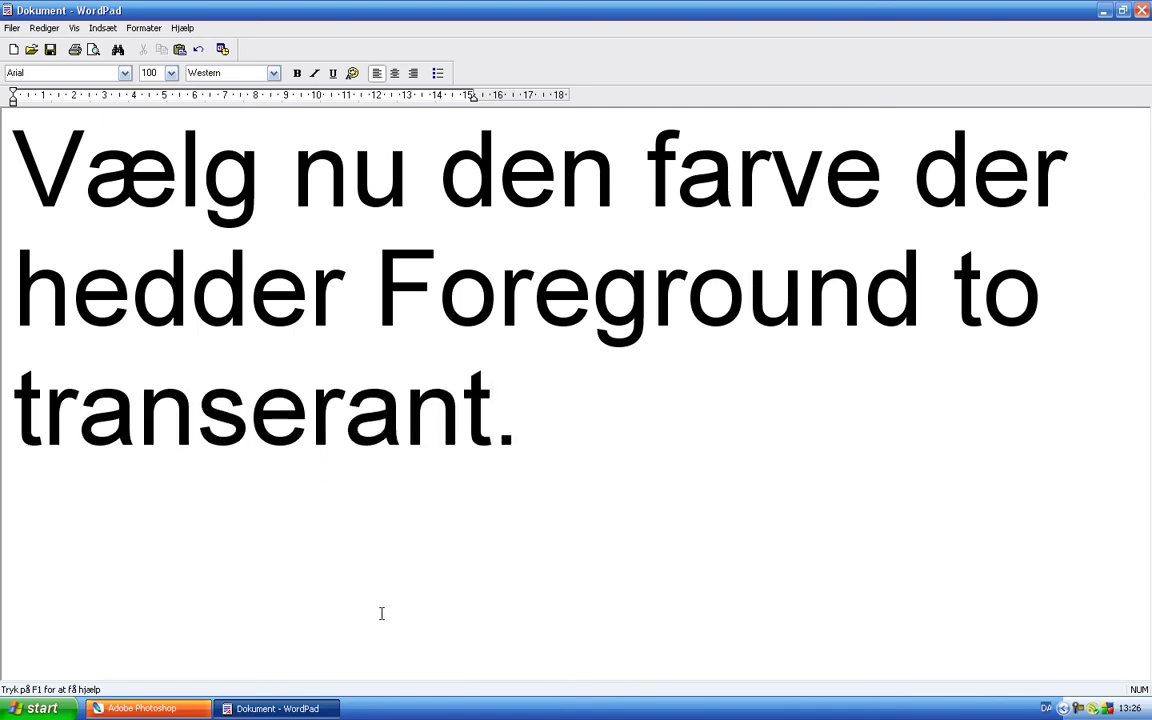
key("BackSpace")
key("BackSpace")
key("BackSpace")
key("BackSpace")
key("BackSpace")
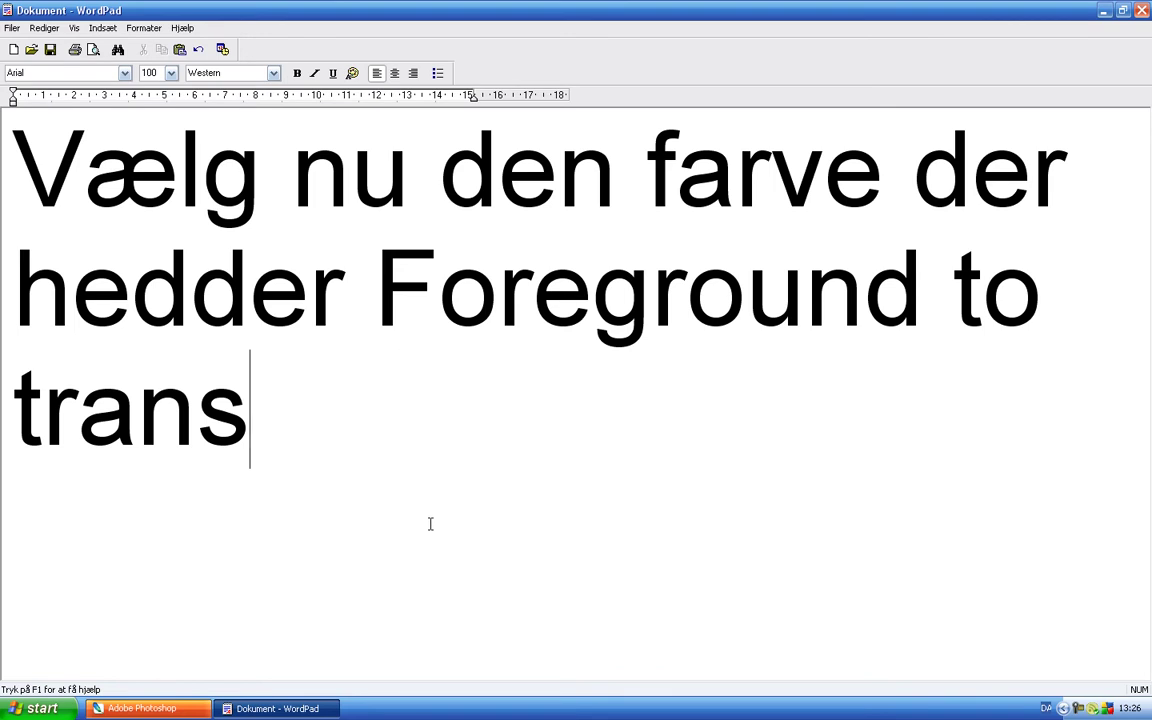
type("perant ")
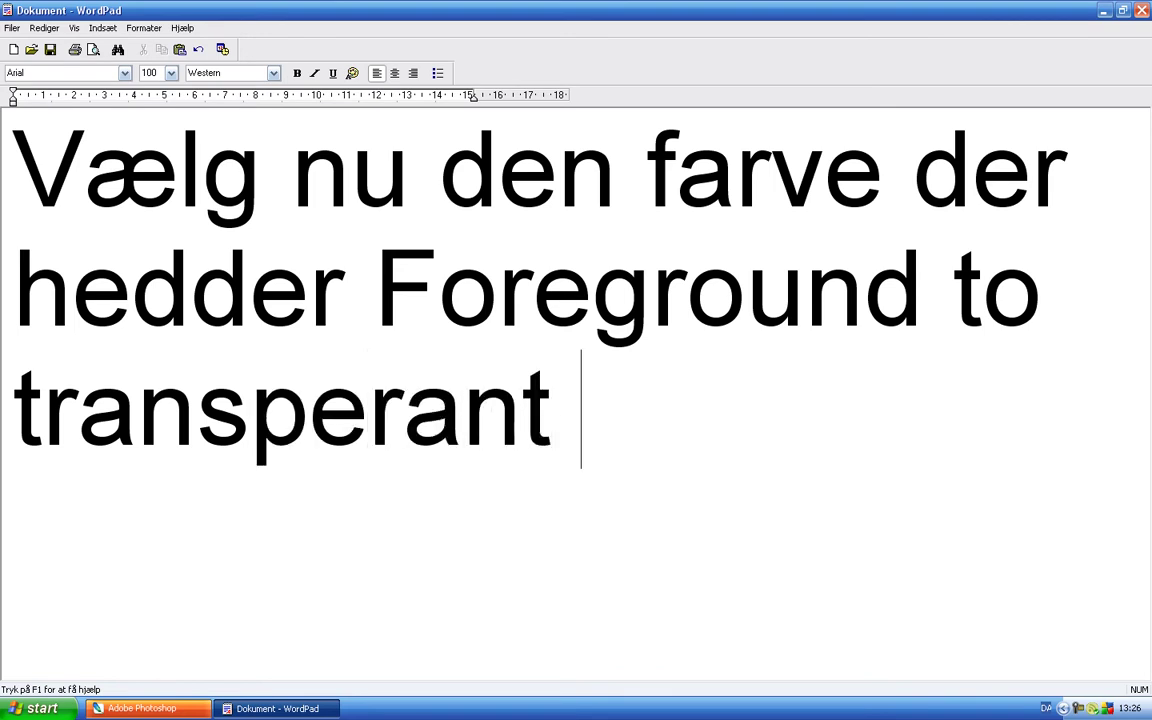
type("eller noget i")
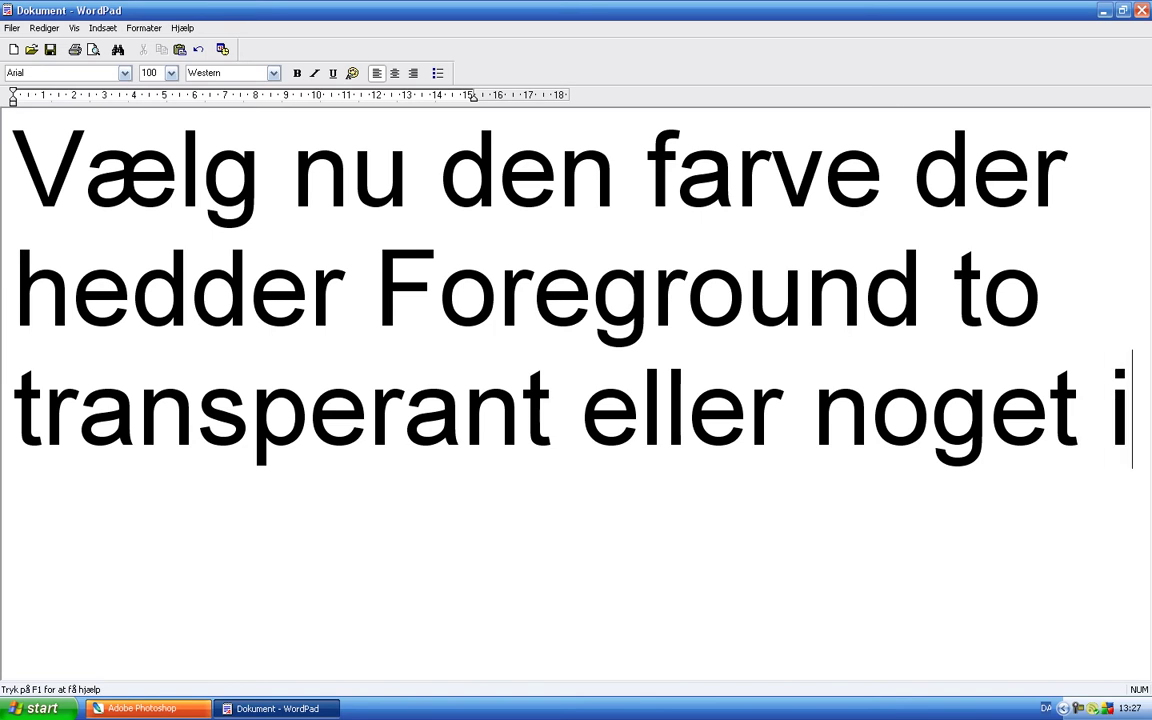
type(" den stil.")
left_click_drag(482, 537, 127, 193)
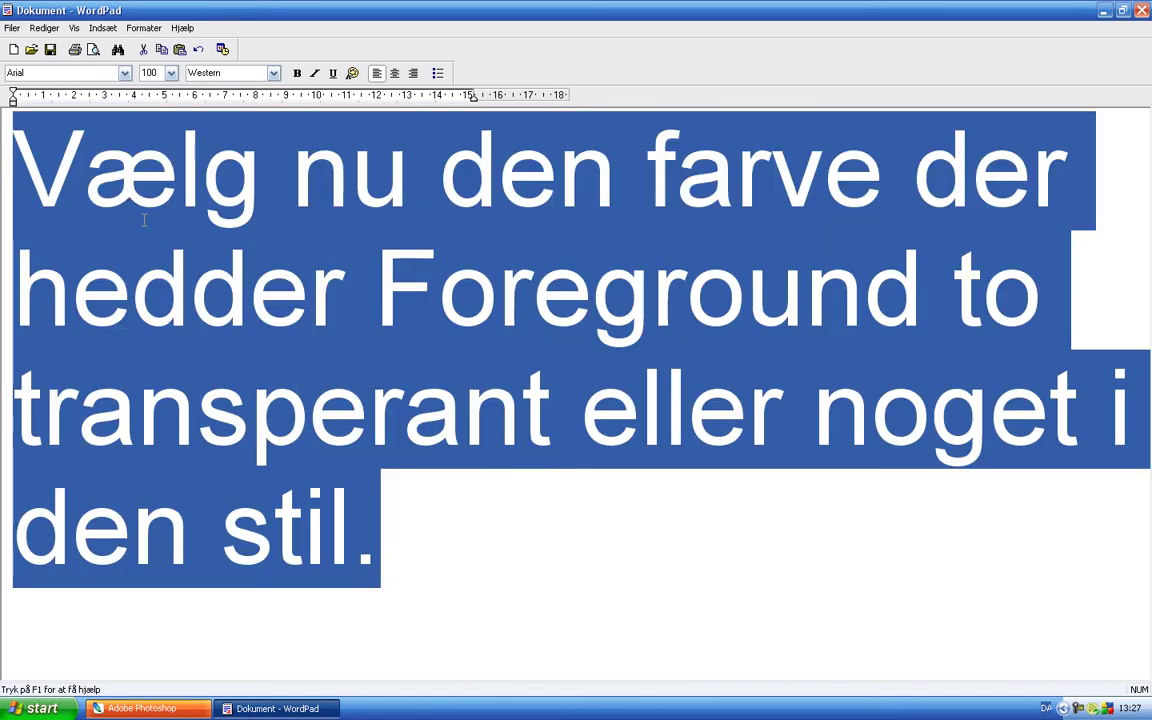
- Write the 'Nu vælger du bare hvid i den ene side' tip, then delete it all
type("Nu ")
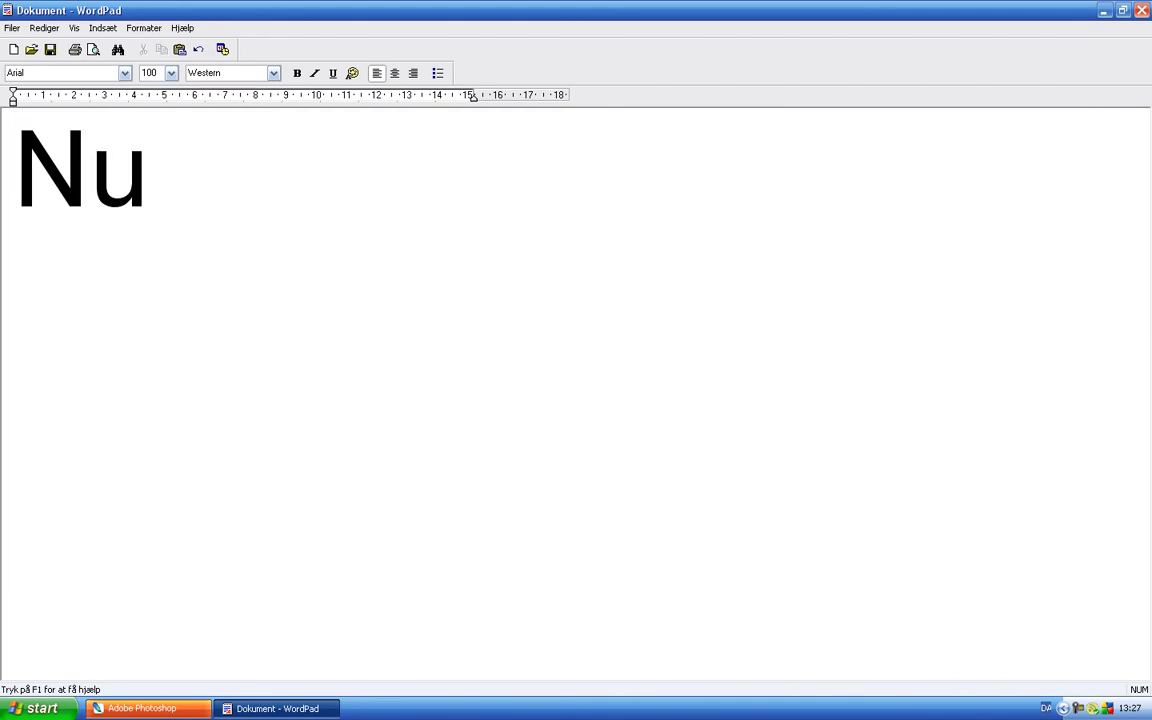
type("vælger")
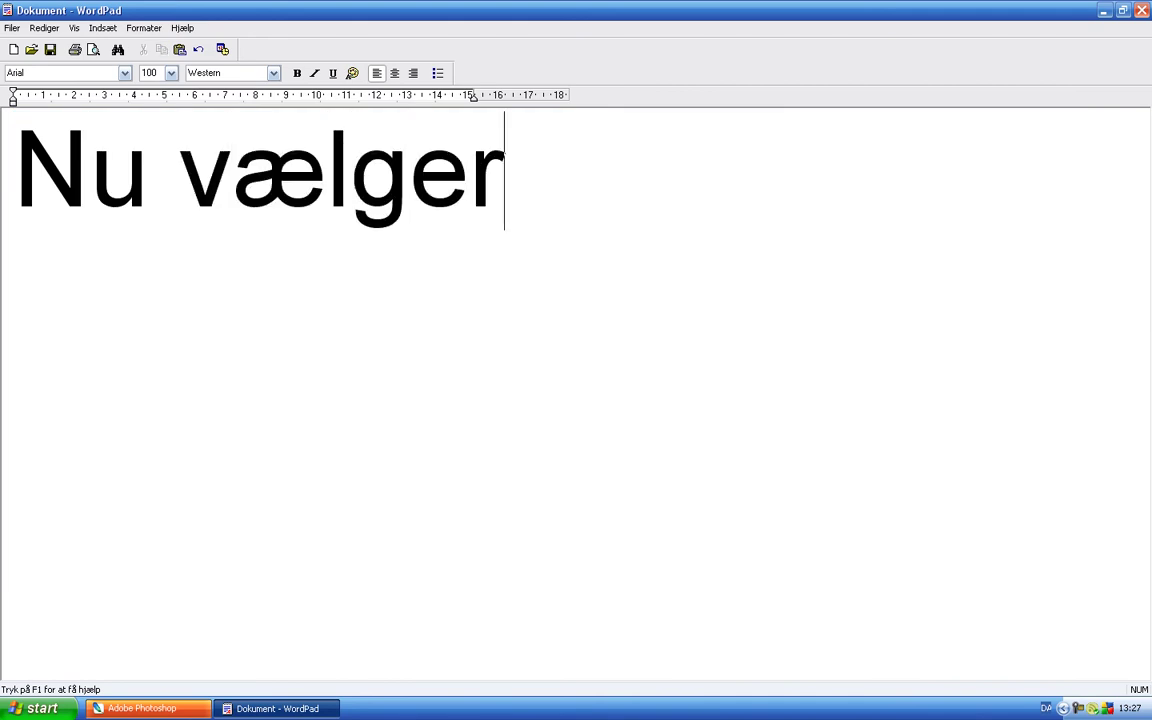
type(" du bare hv")
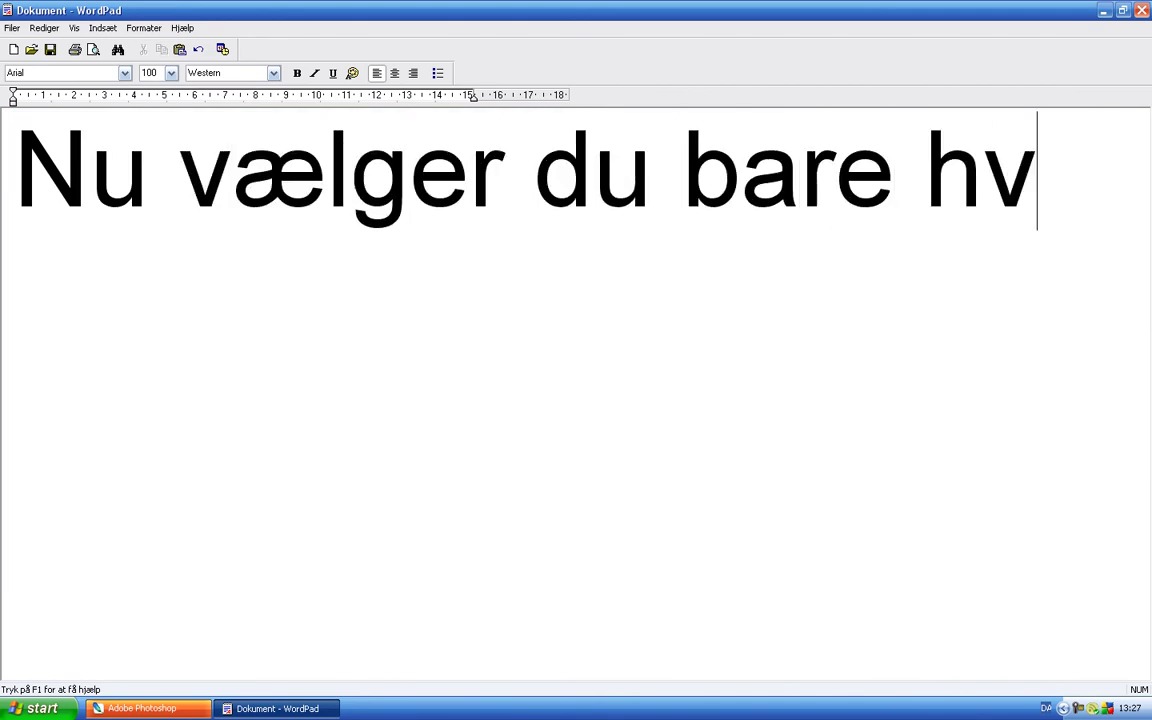
type("id i det ")
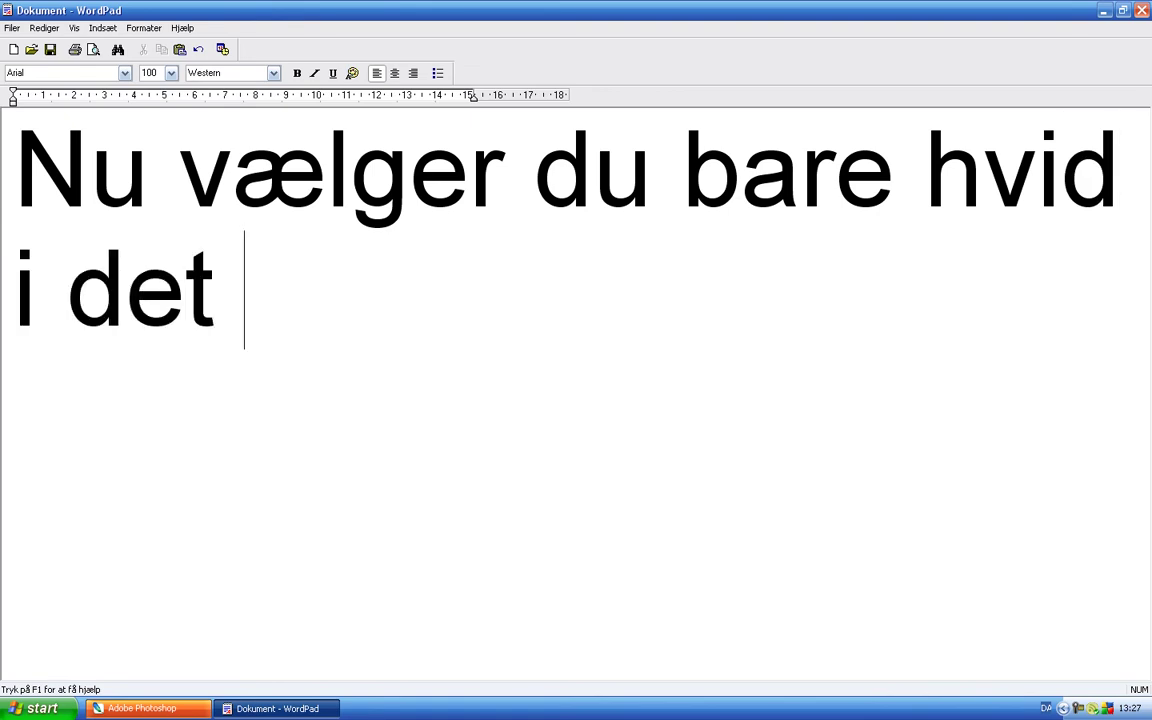
type("ene")
key("BackSpace")
key("BackSpace")
key("BackSpace")
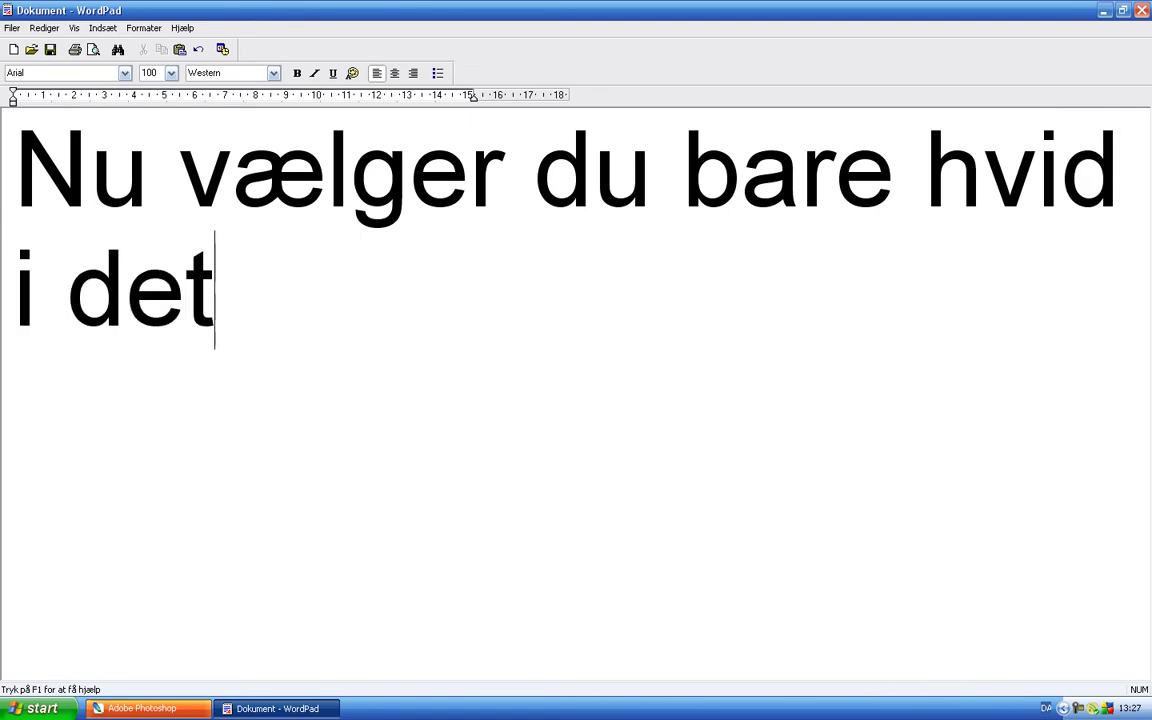
key("BackSpace")
type("n ene side ")
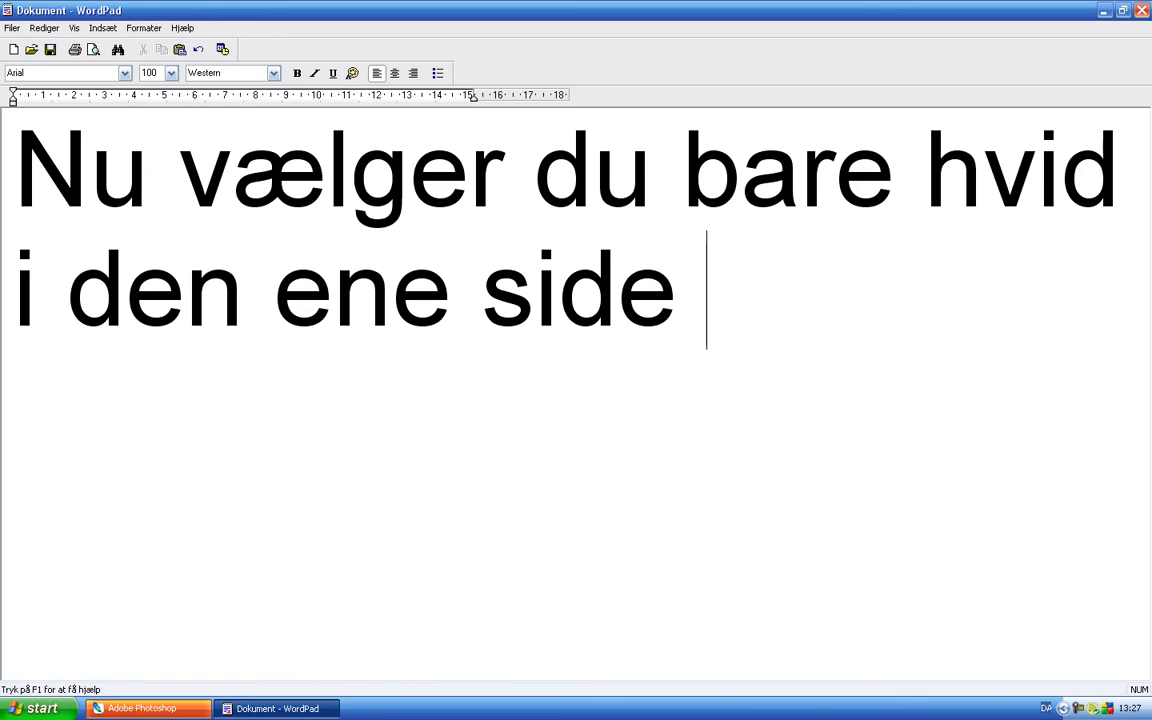
type("og laden")
key("BackSpace")
type("den andne")
key("BackSpace")
key("BackSpace")
key("BackSpace")
type("e")
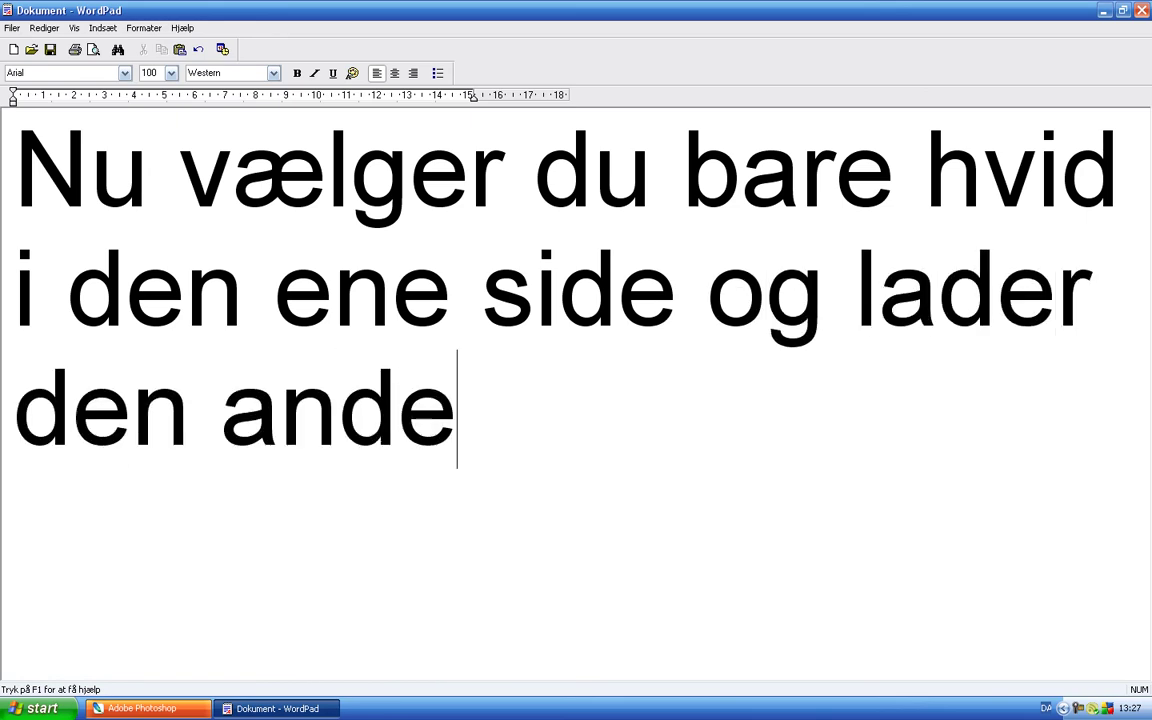
type("n side være.")
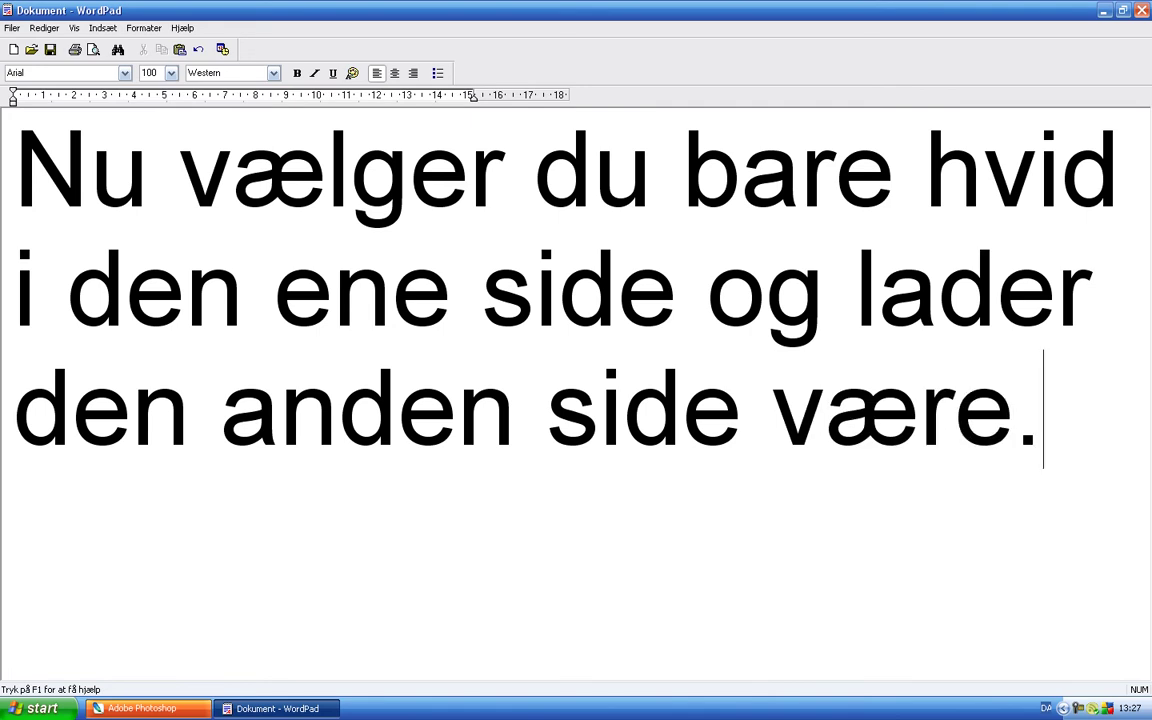
type("(jeg kan ikke vise det pga. jeg har slettet")
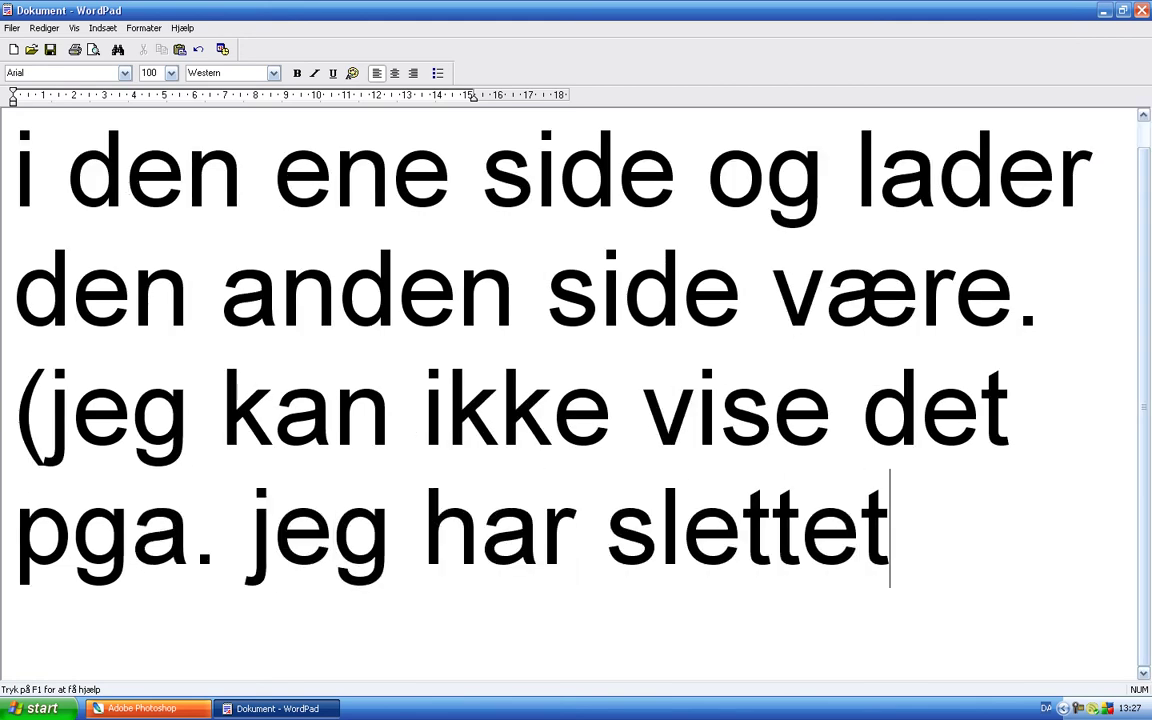
type(" min")
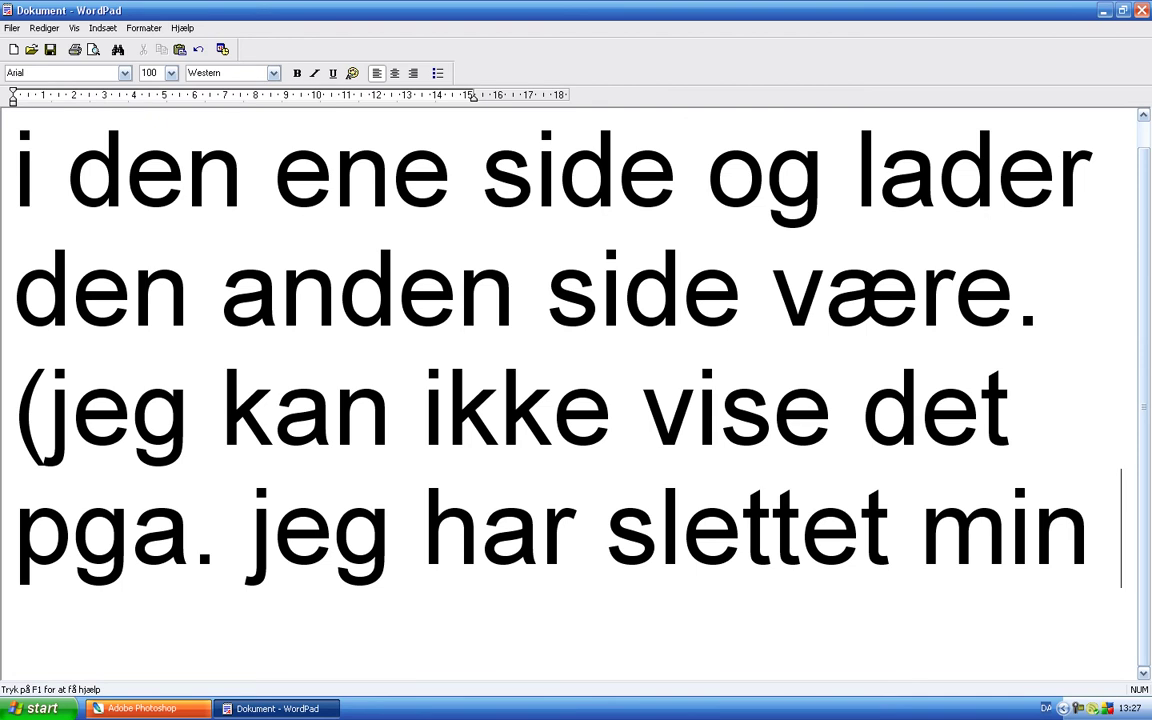
type("\"fore")
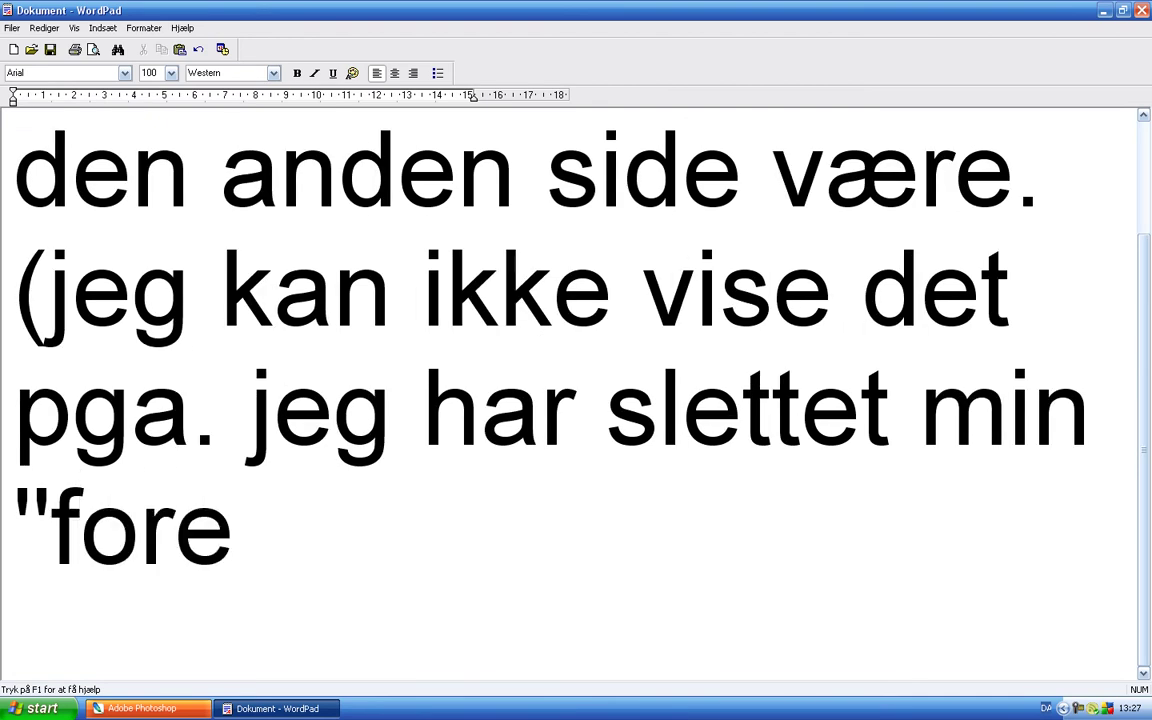
type("ground to")
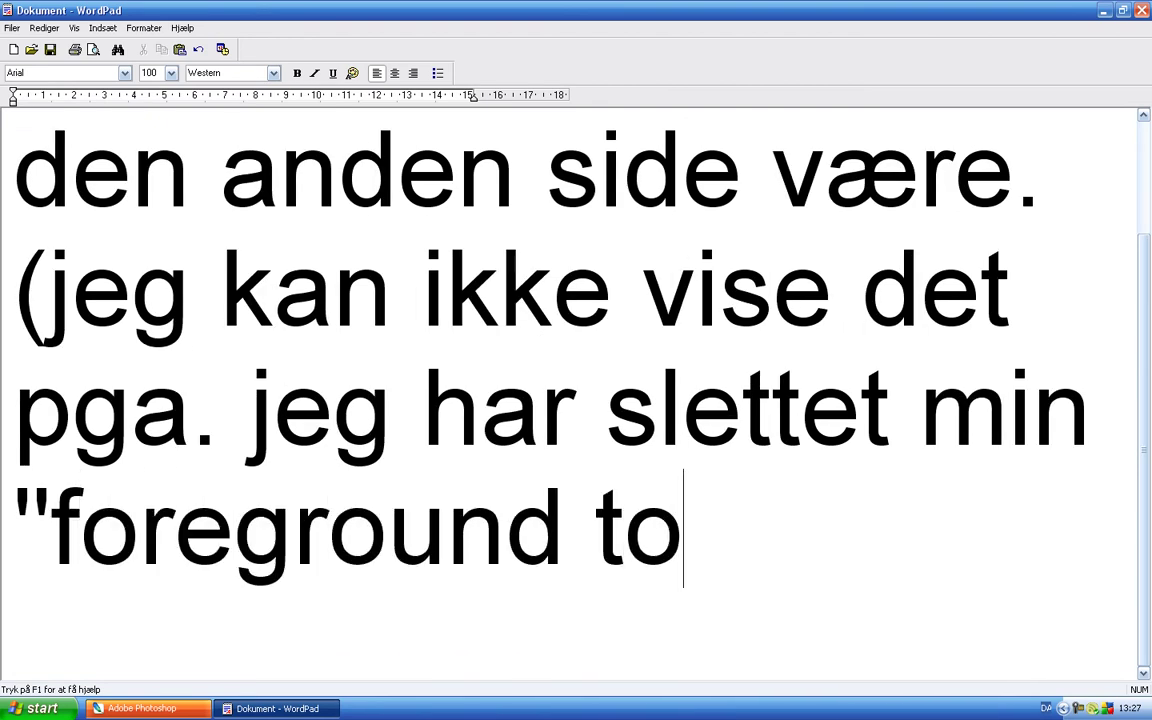
type(" transpe")
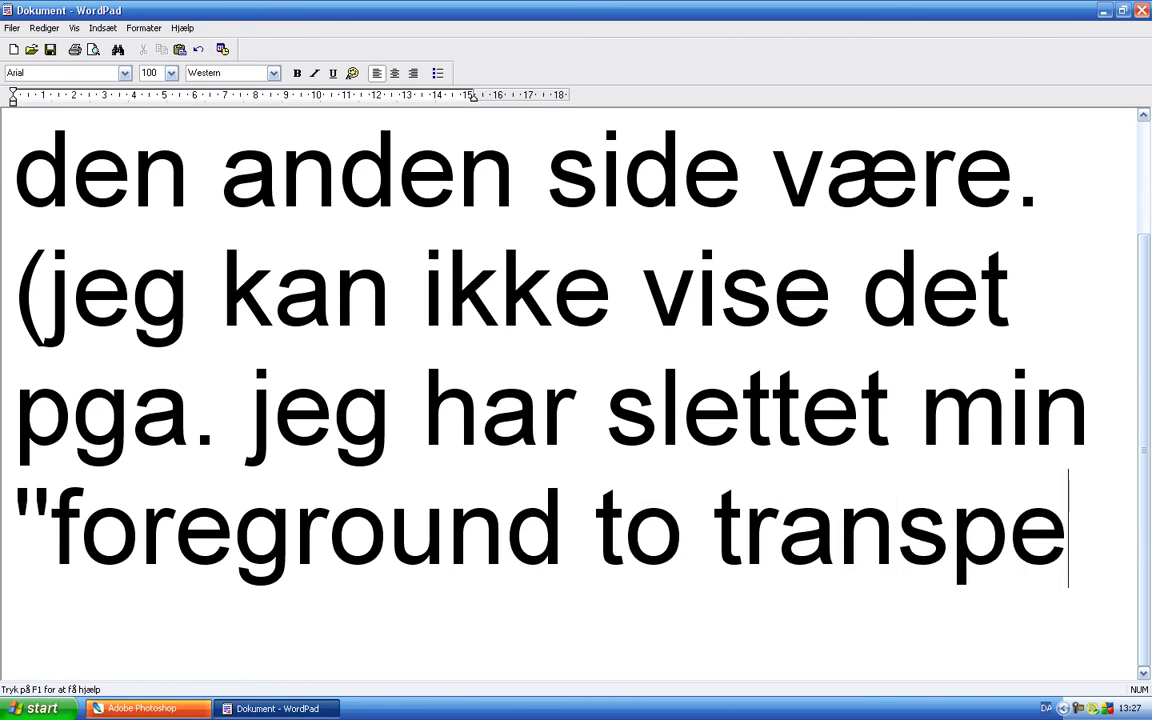
type("rant\".")
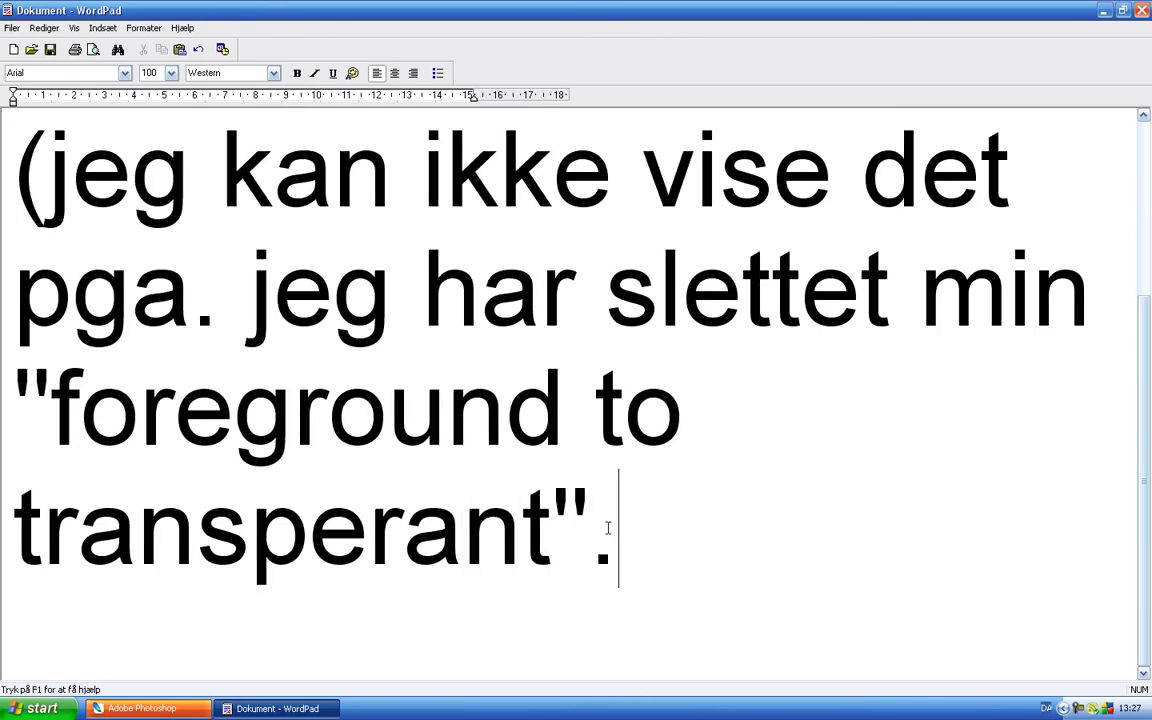
mouse_move(617, 537)
left_mouse_down()
mouse_move(249, 295)
mouse_move(24, 127)
left_mouse_up()
key("Delete")
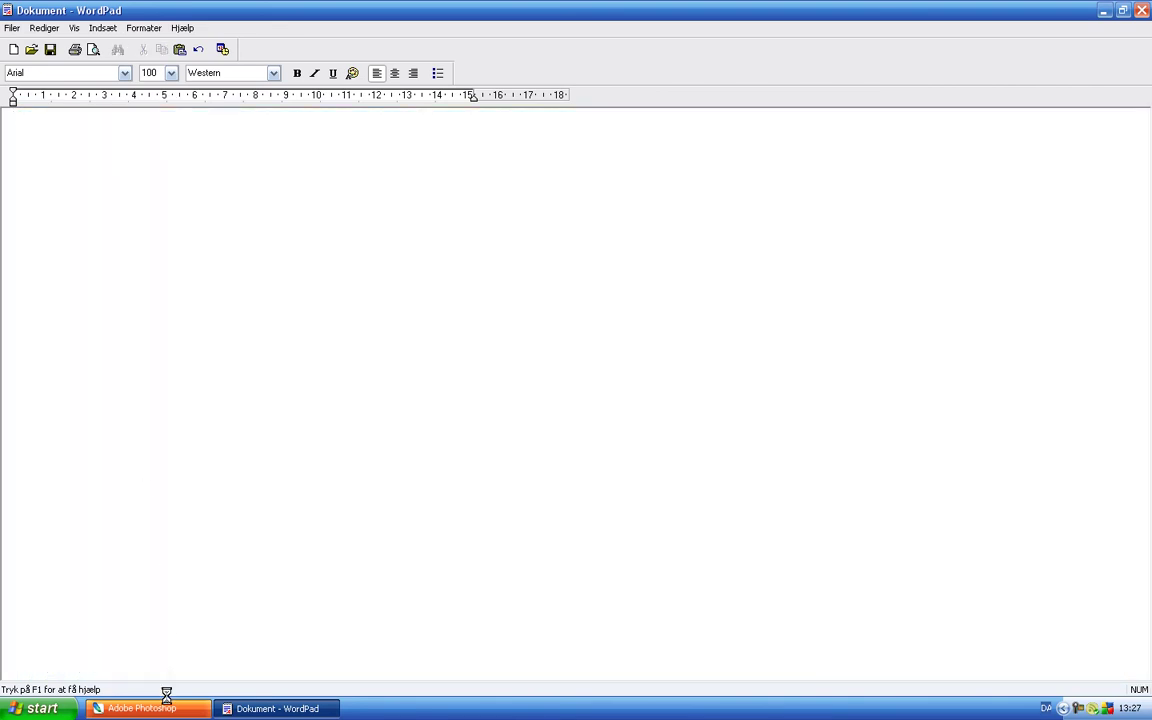
- Give Layer 26's gradient overlay the foreground-to-transparent preset, then select the Angle value
left_click(150, 708)
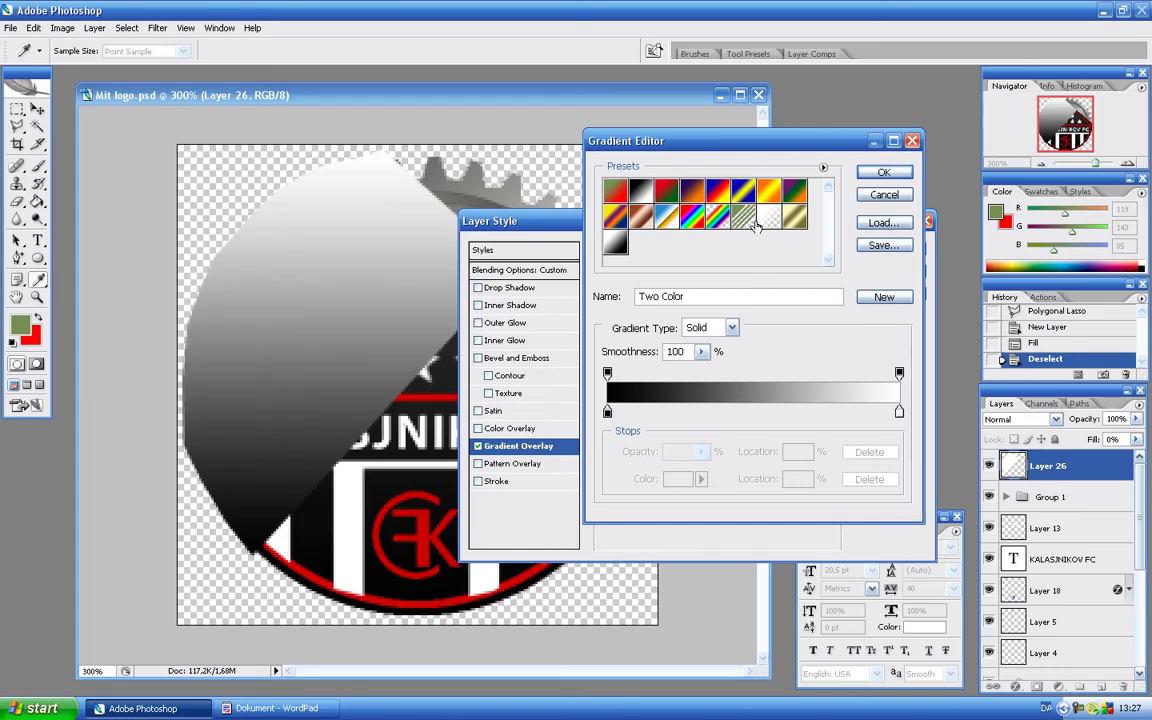
left_click(757, 224)
left_click(884, 172)
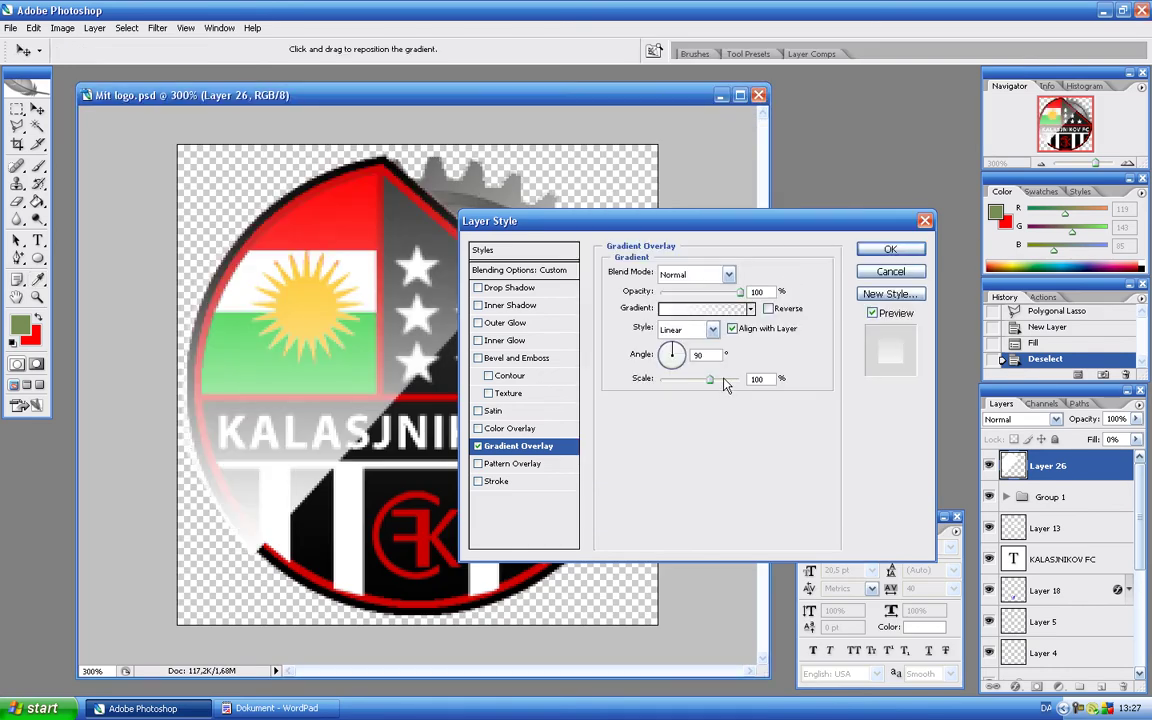
double_click(694, 355)
- Write the WordPad note 'Vælg -55 i angle.'
left_click(277, 708)
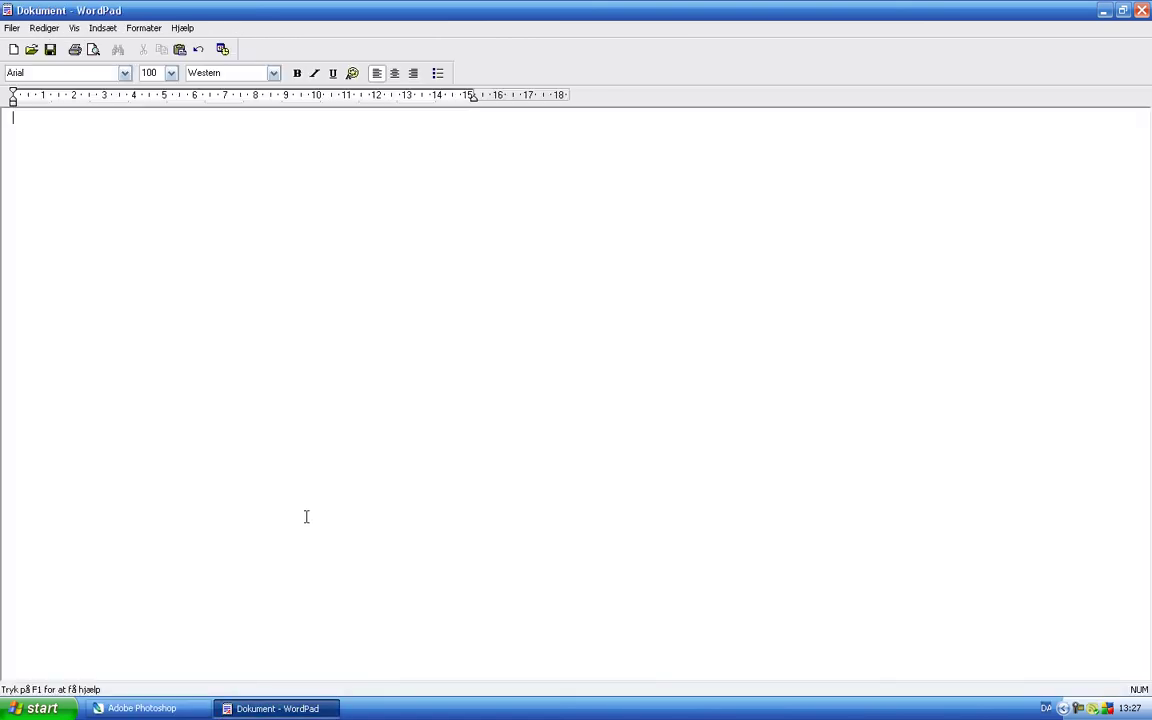
type("Vælg -")
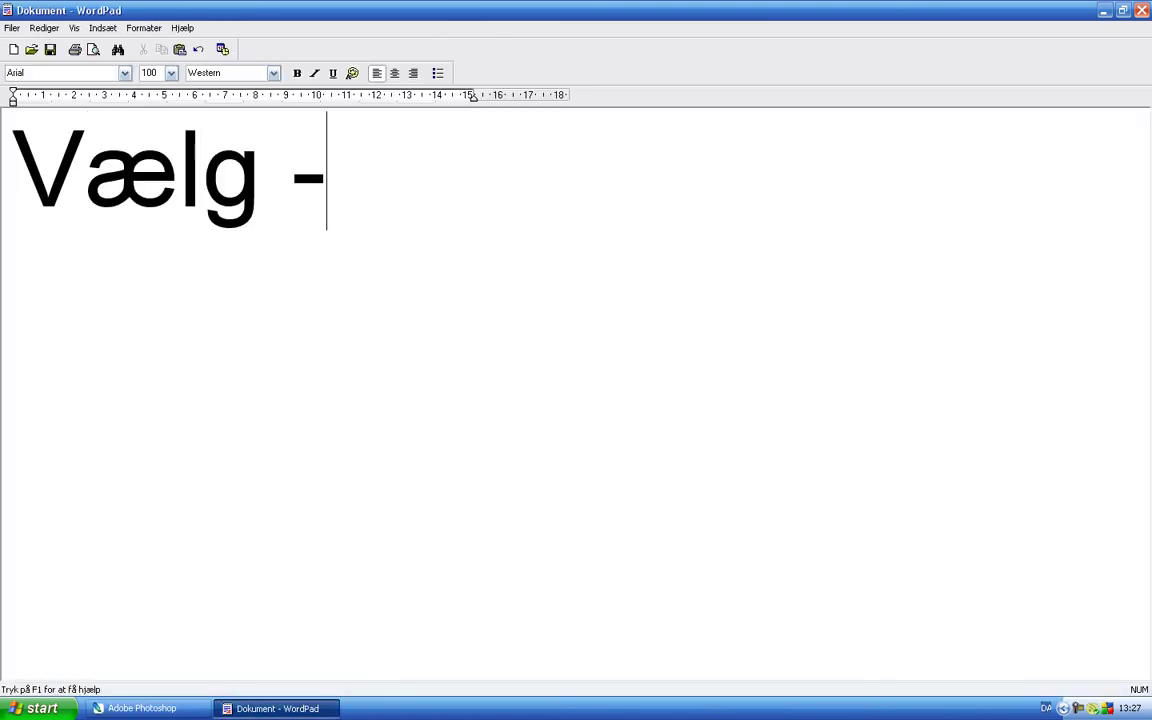
type("55 i ")
type("angl")
key("BackSpace")
type("gle")
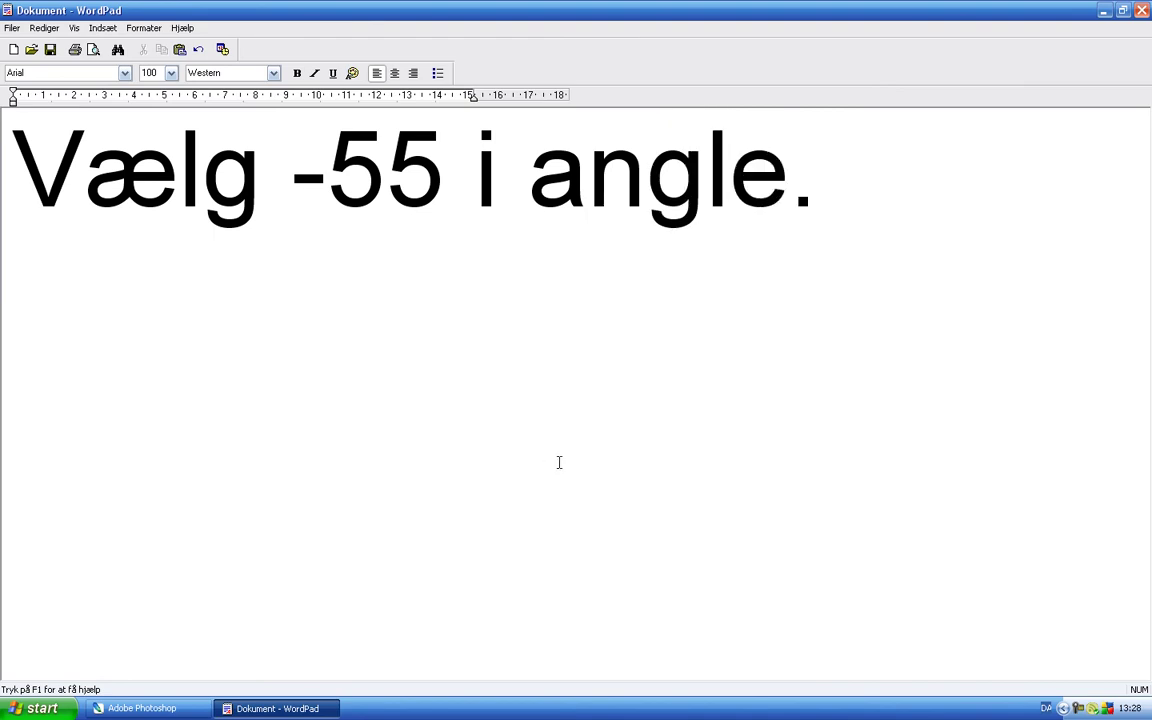
- Clear the note and switch back to Photoshop
left_click_drag(787, 234, 258, 222)
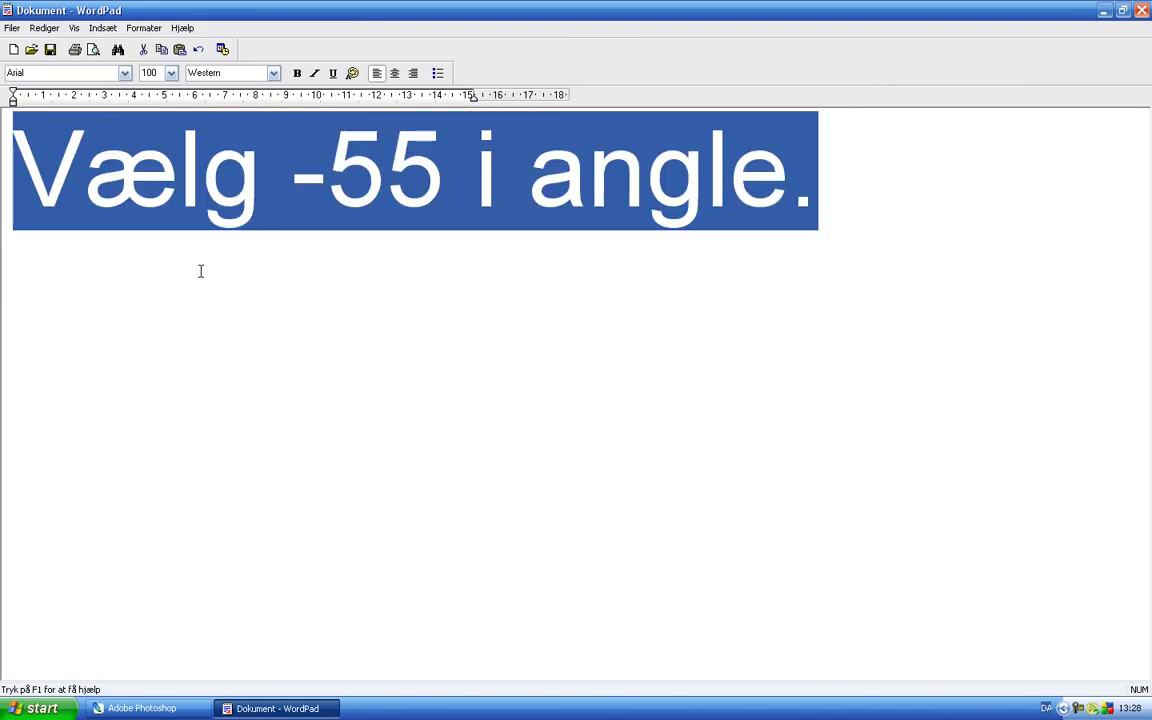
key("Delete")
key("alt+Tab")
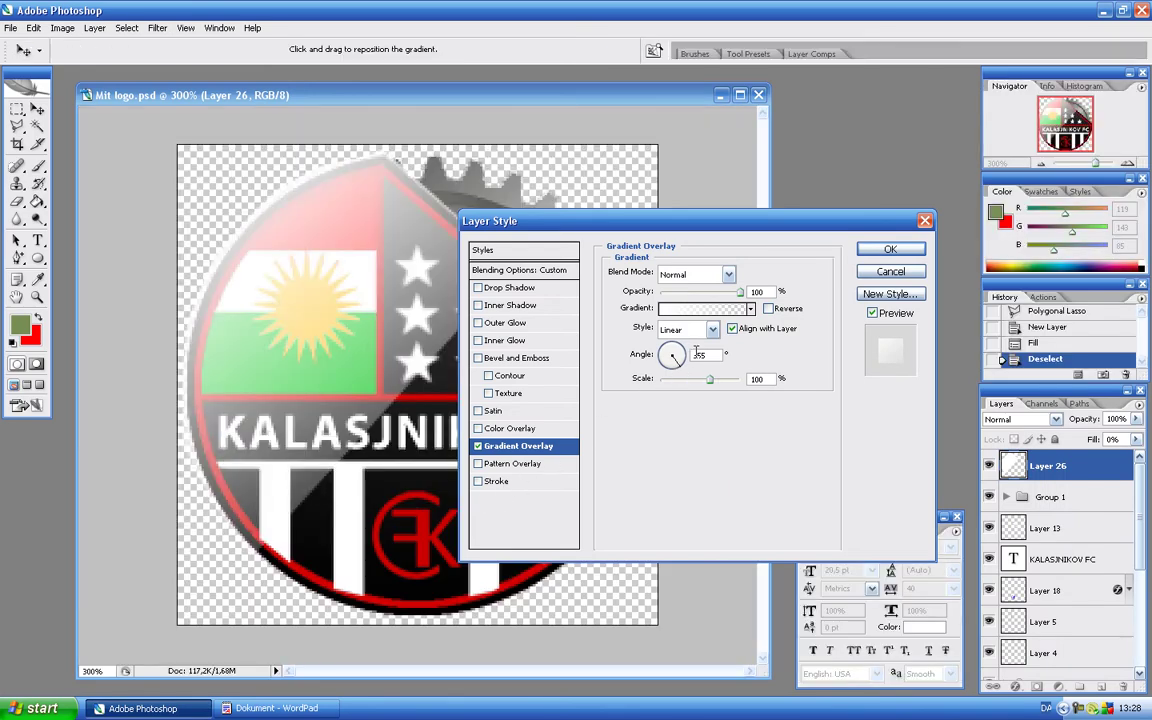
- Commit the -55° gradient overlay and make Layer 1, the black background layer, active
left_click(878, 251)
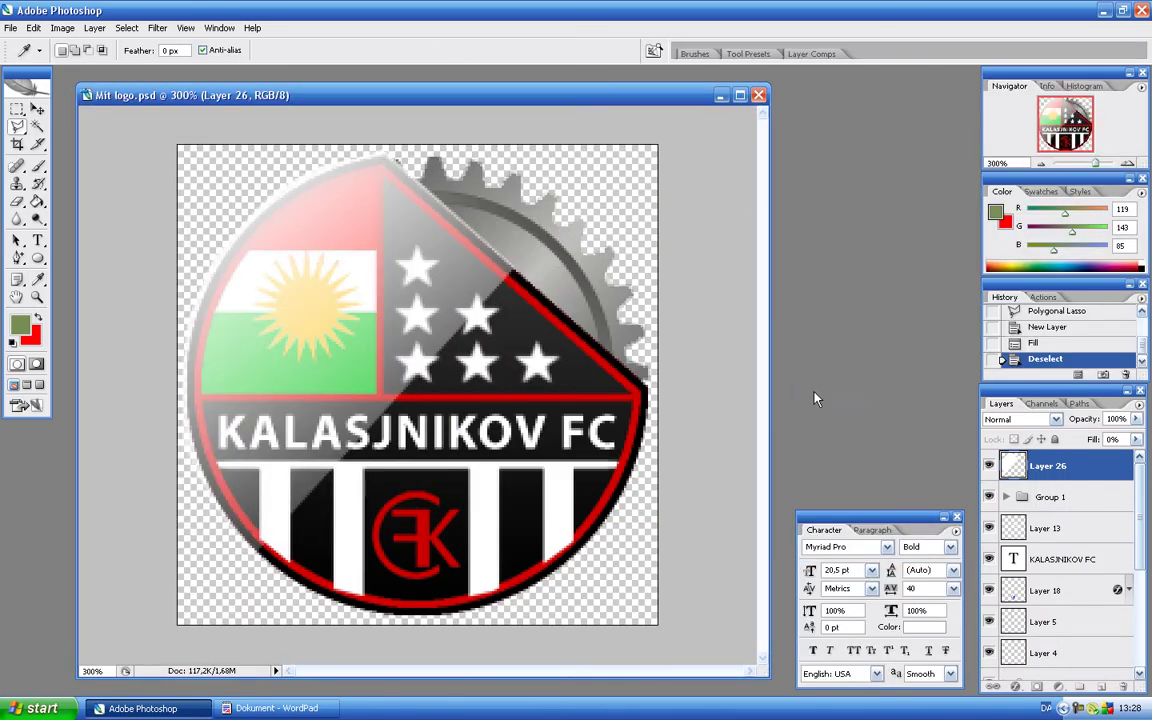
scroll(1053, 553, "down", 3)
scroll(1053, 553, "down", 3)
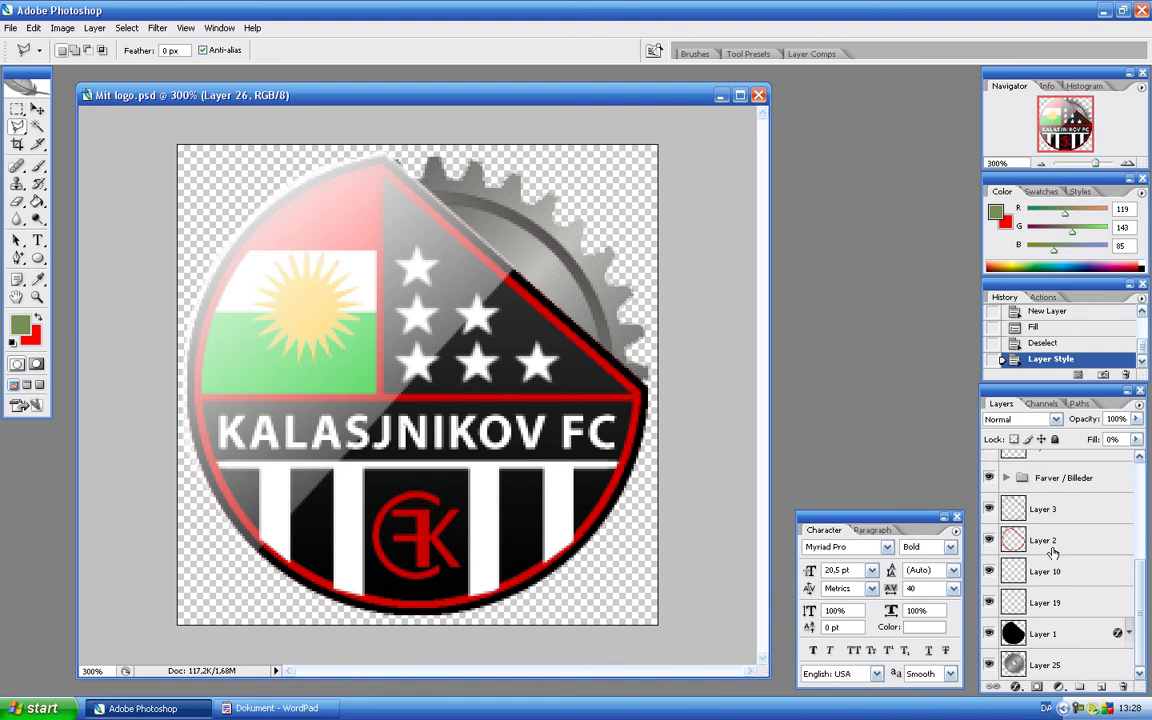
left_click(1042, 632)
- Write a WordPad note about going down to the layer with the black background
left_click(275, 708)
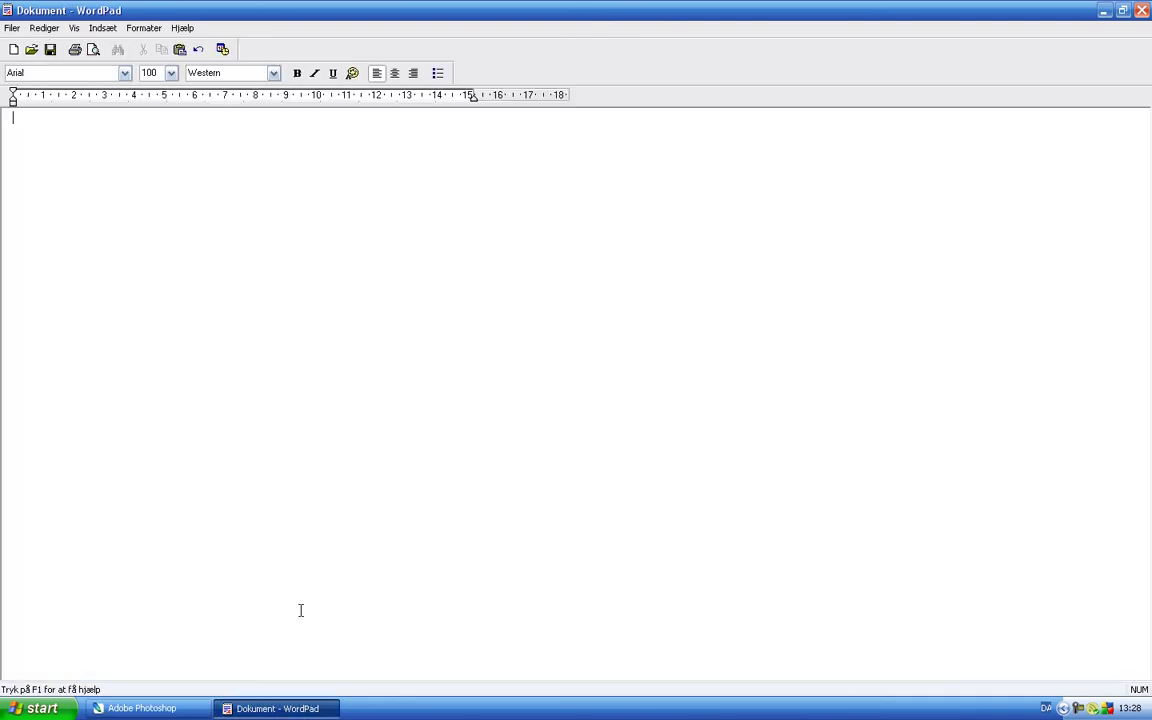
type("Nu går")
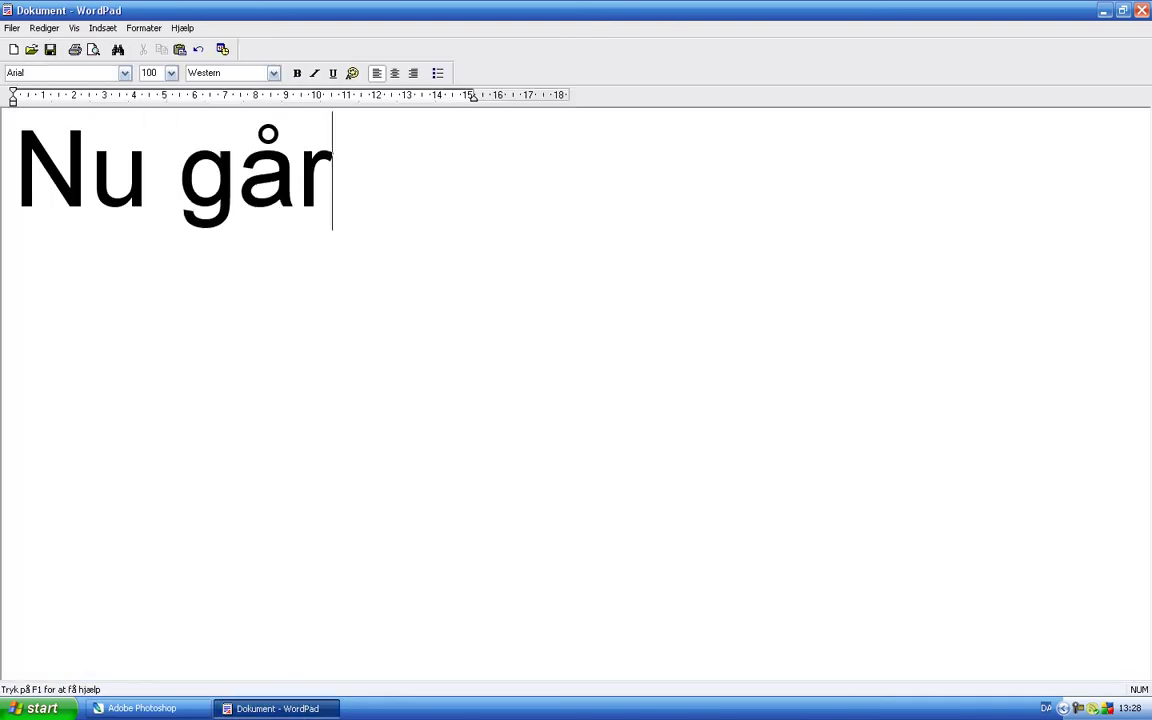
type(" du nedi")
key("BackSpace")
key("BackSpace")
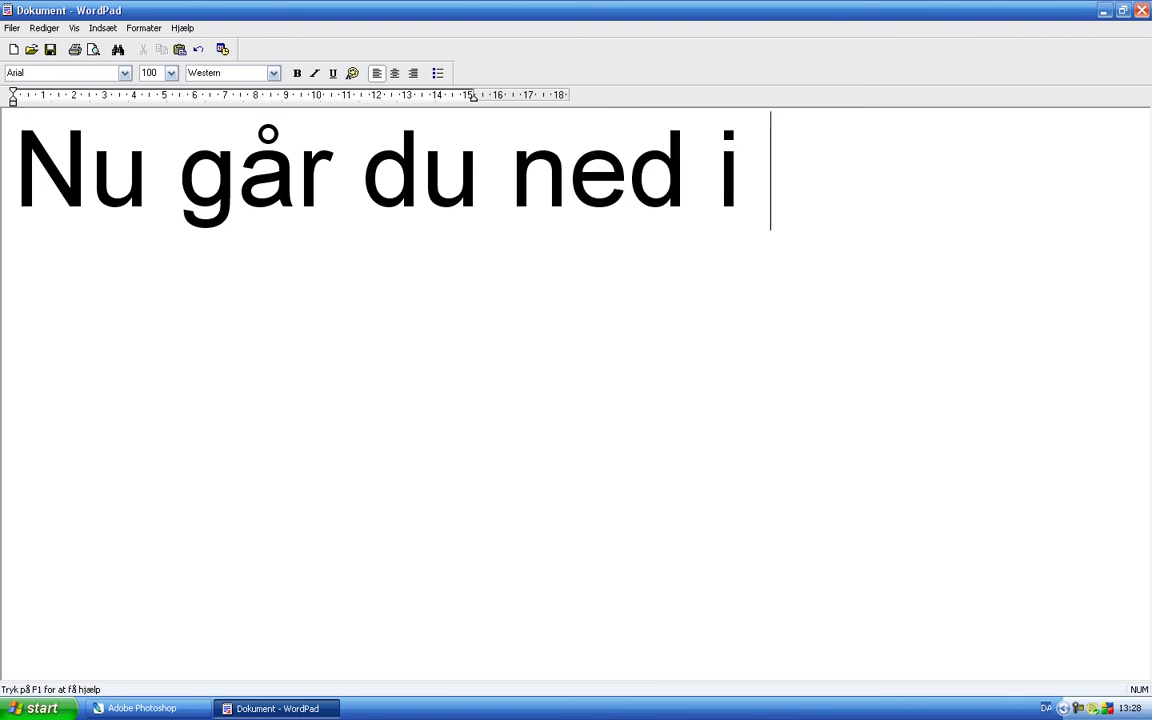
type("en af de layer hvor du ")
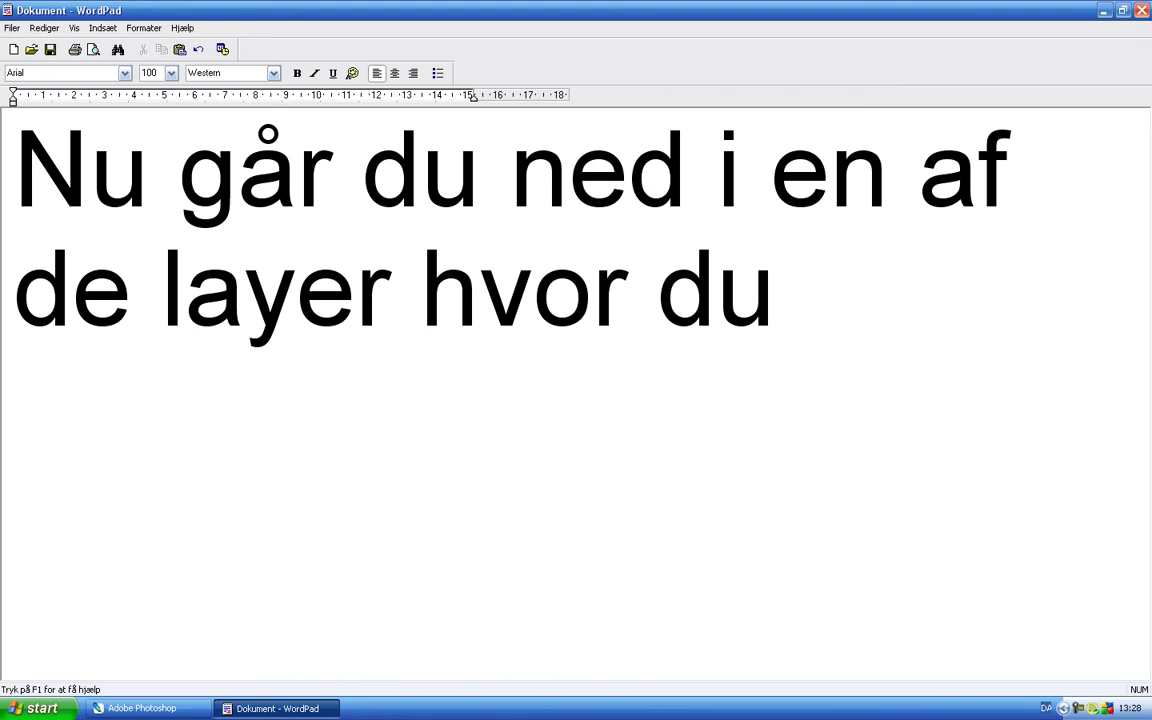
type("har de")
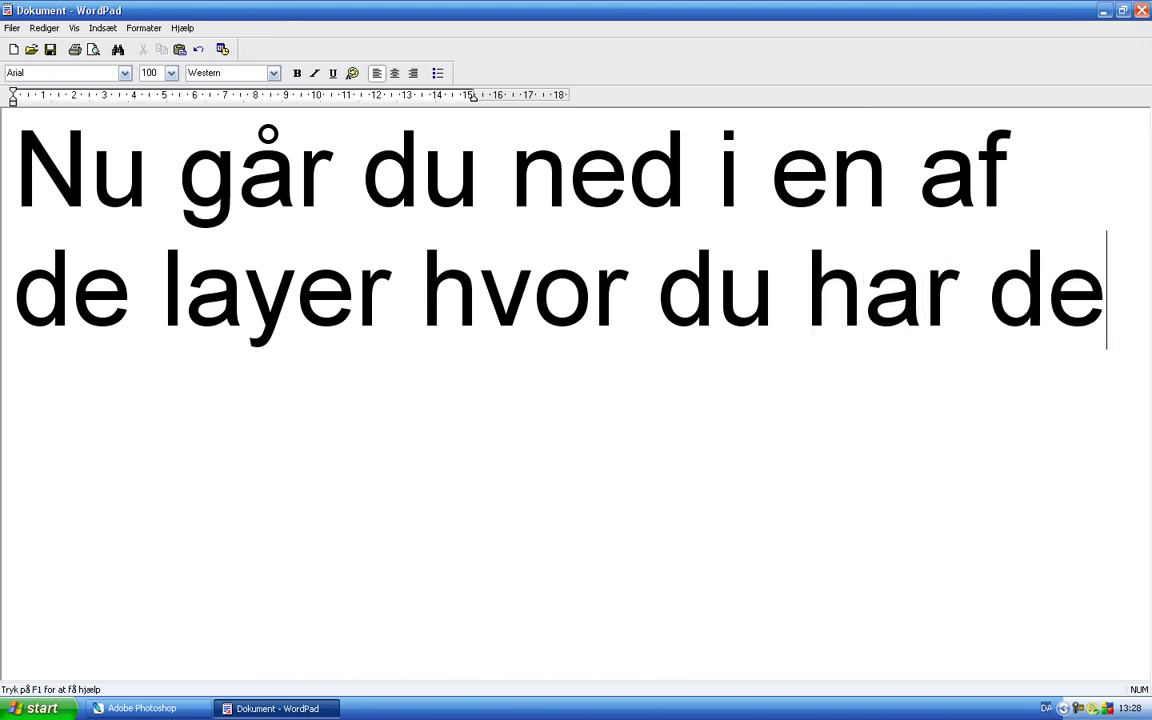
type("n sort")
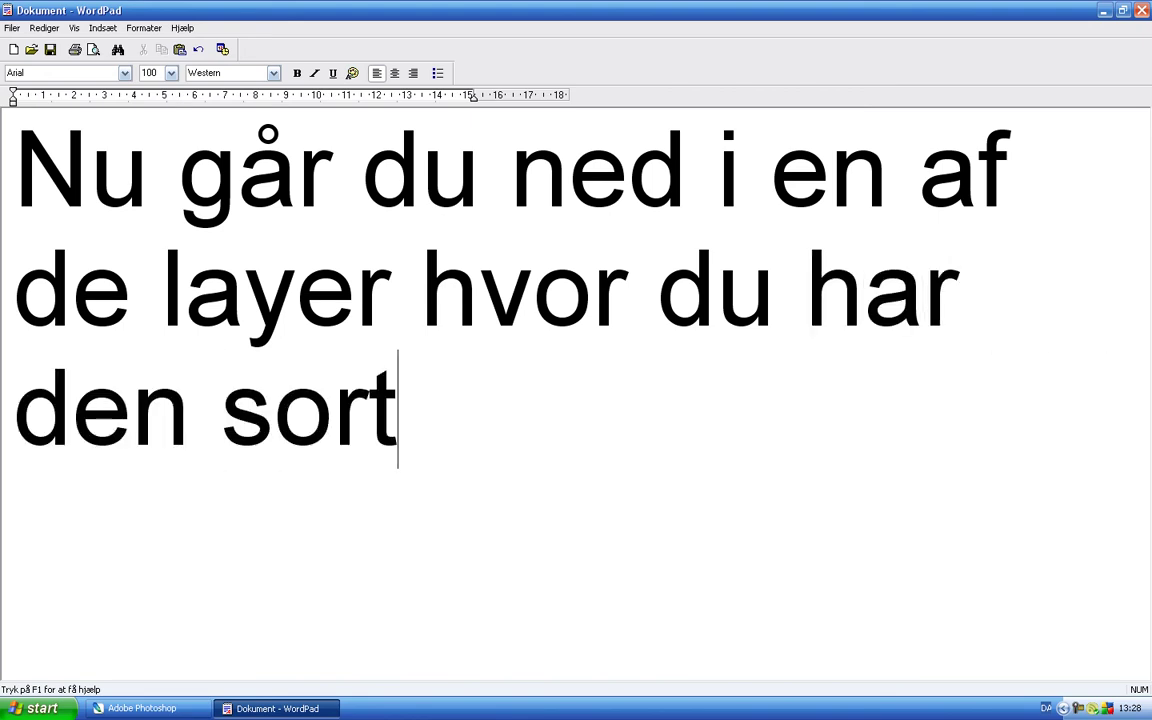
type("e bag")
key("BackSpace")
key("BackSpace")
type("bag")
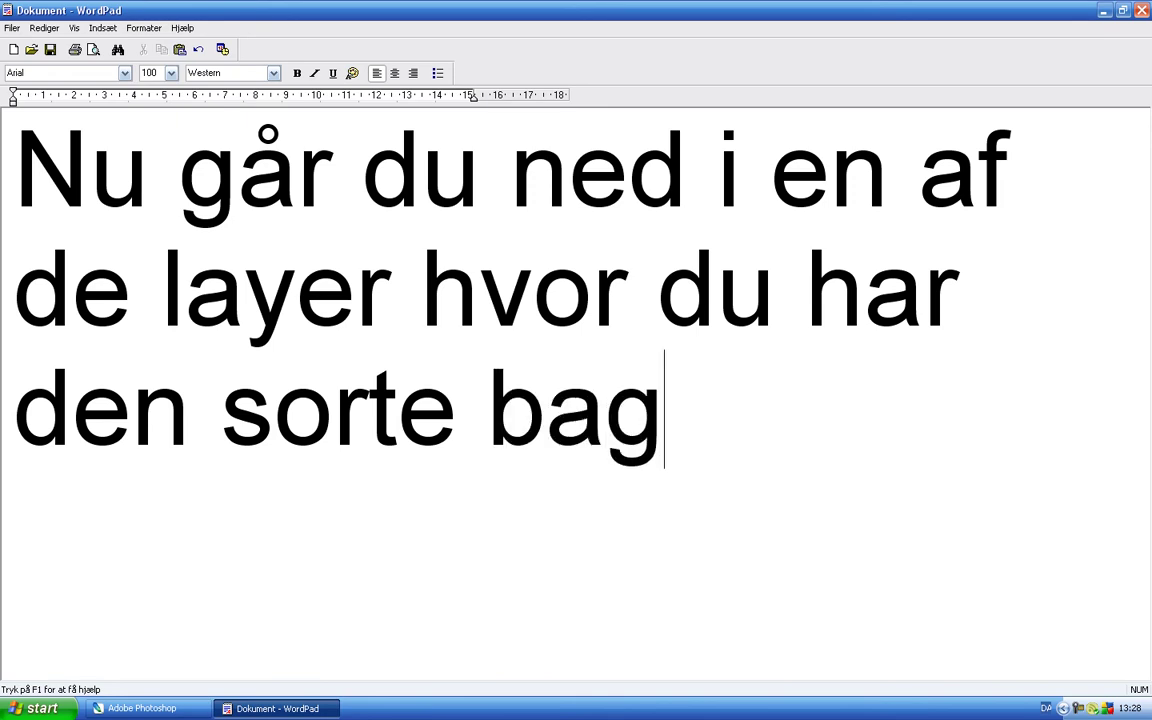
type("grund.")
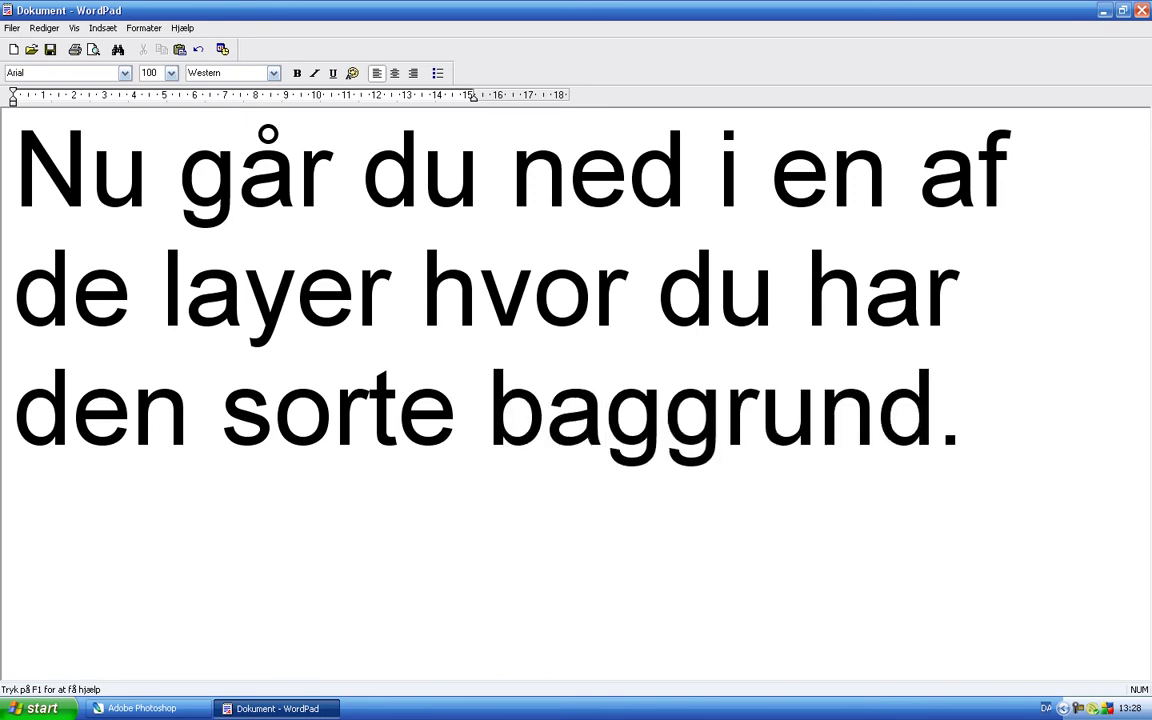
- Clear the note and return to Photoshop
mouse_move(954, 505)
left_mouse_down()
mouse_move(490, 410)
mouse_move(154, 244)
mouse_move(100, 190)
left_mouse_up()
key("Delete")
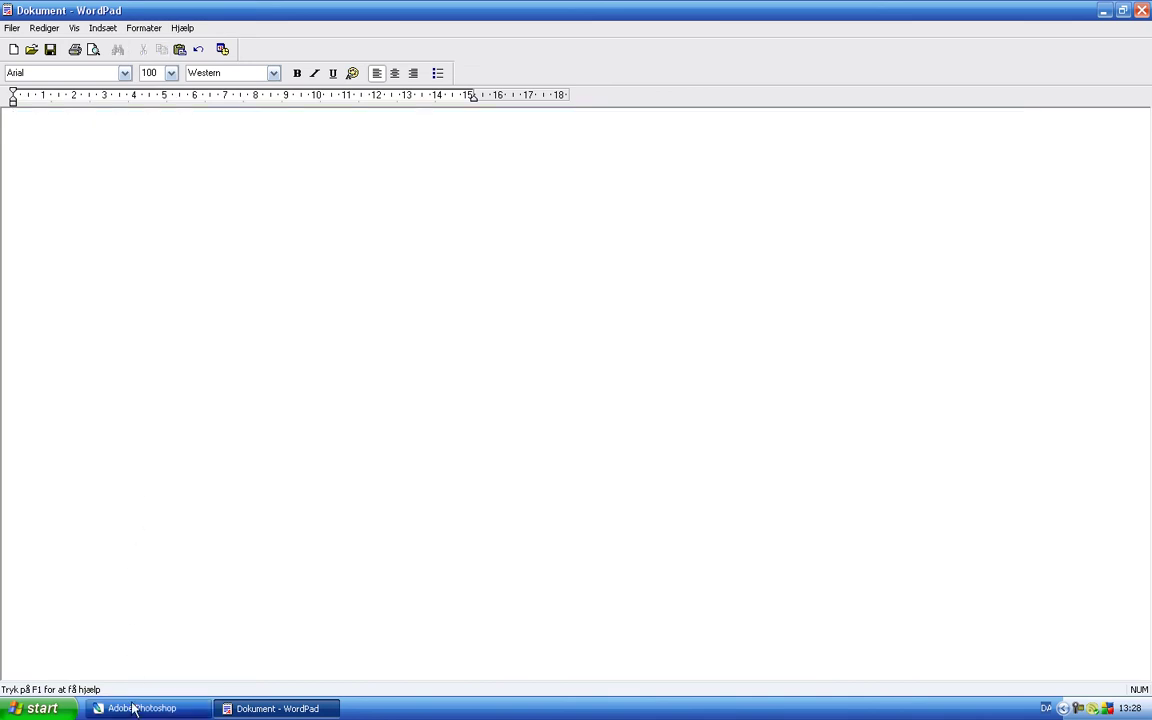
left_click(133, 700)
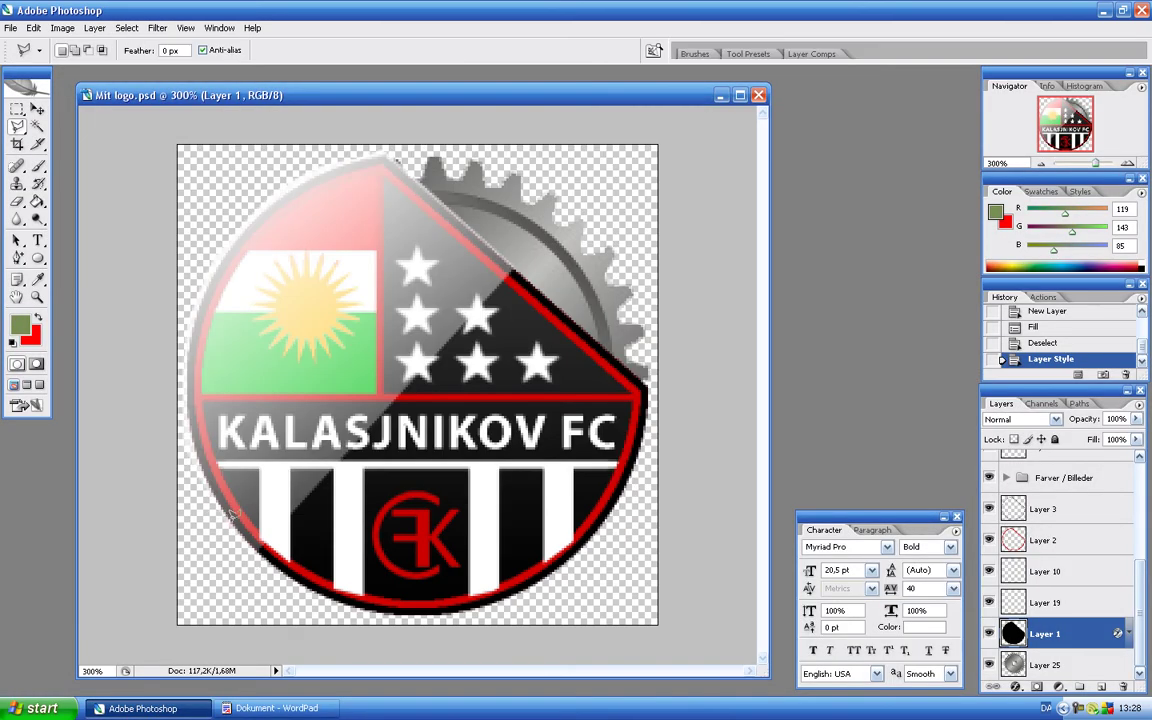
- Switch from the Move tool to the Magic Wand tool, then go back to WordPad
left_click(37, 108)
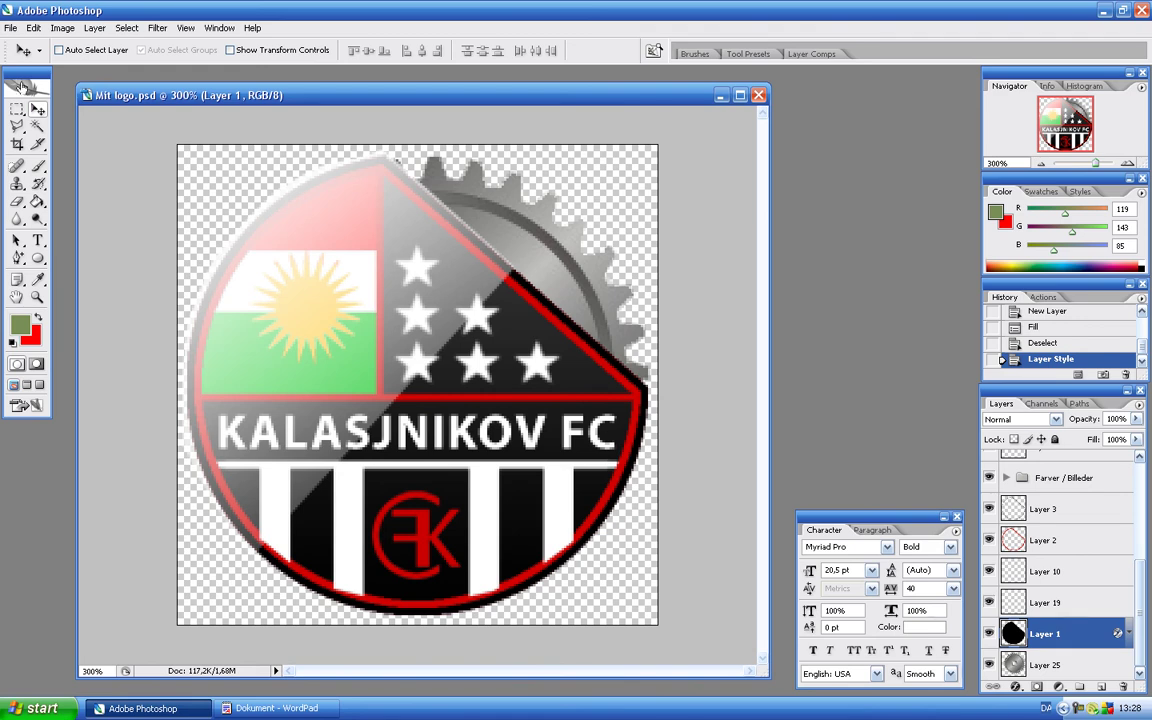
left_click(37, 127)
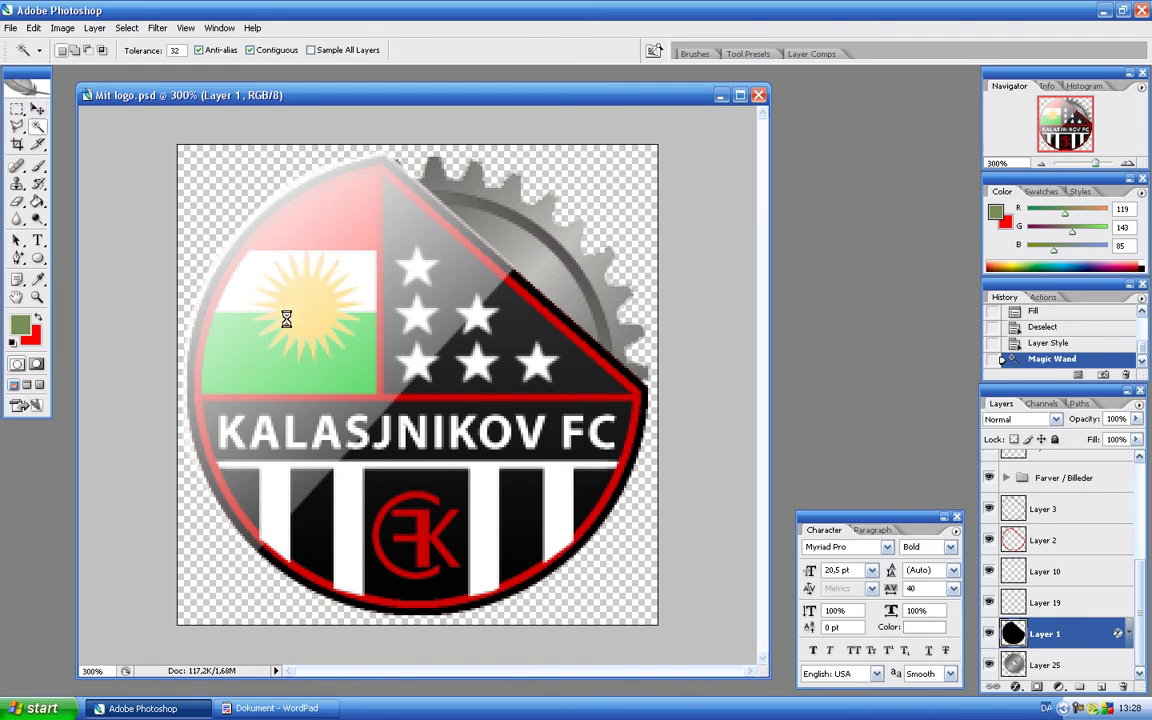
key("alt+Tab")
- Write and then clear the note 'Tag tryllestaven og marker det.'
type("Tag tryllestaven og m")
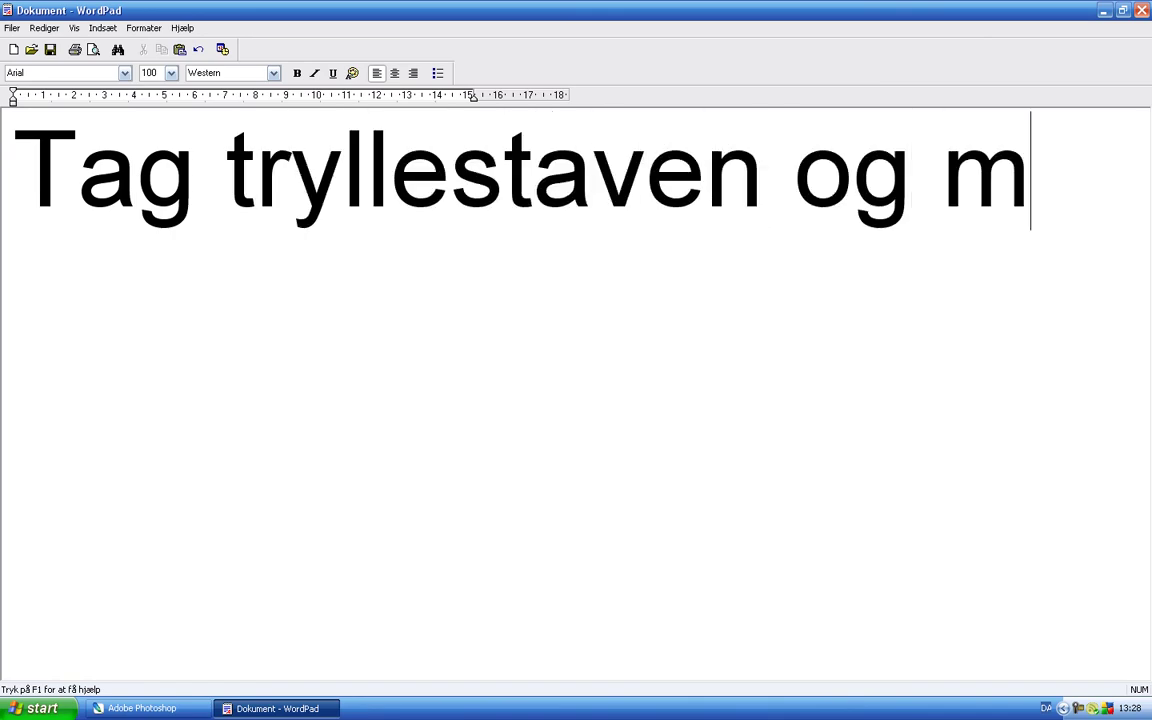
type("arker de")
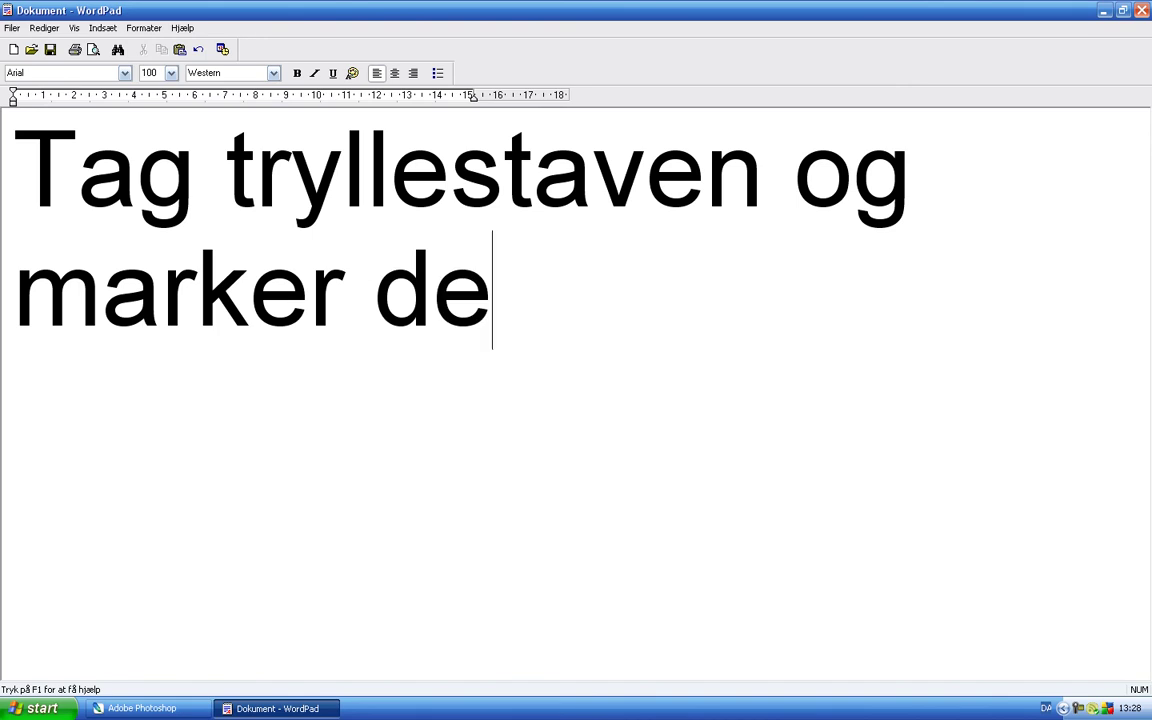
type("t.")
left_click_drag(528, 332, 116, 200)
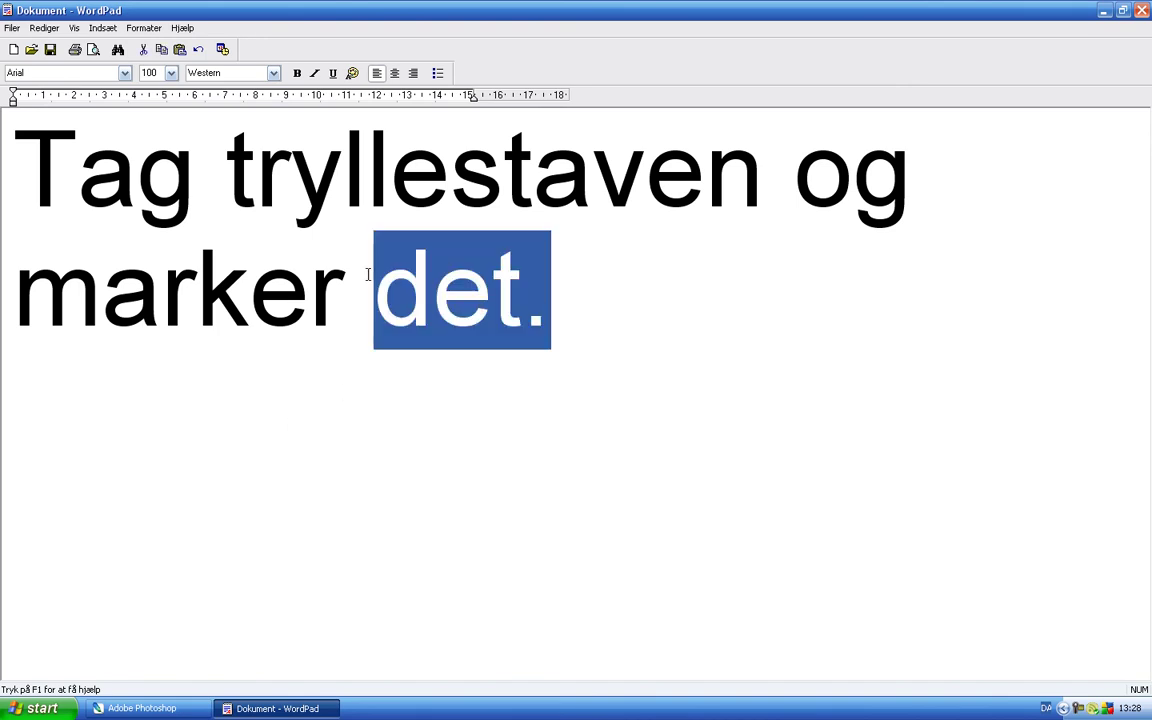
key("Delete")
- Write and clear the note 'Gå op i din glas-effekt og tryk CTRL+SHIFT+I og tryk DELETE', then return to Photoshop
type("Gå")
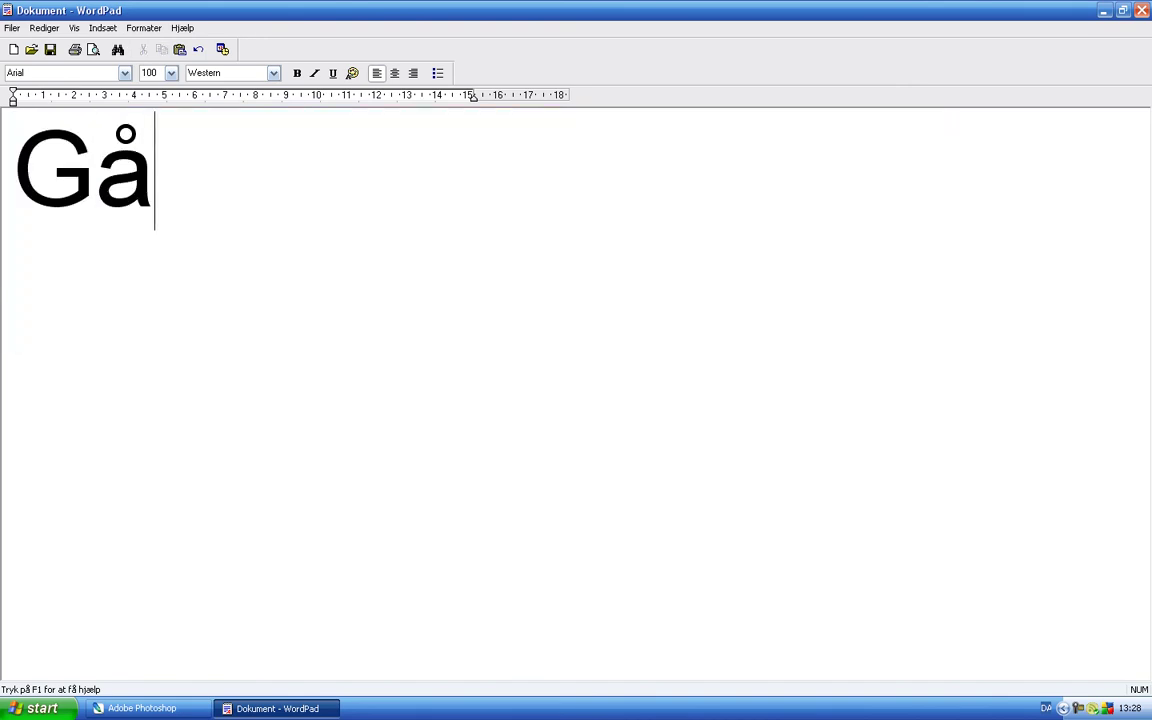
type(" op i din g")
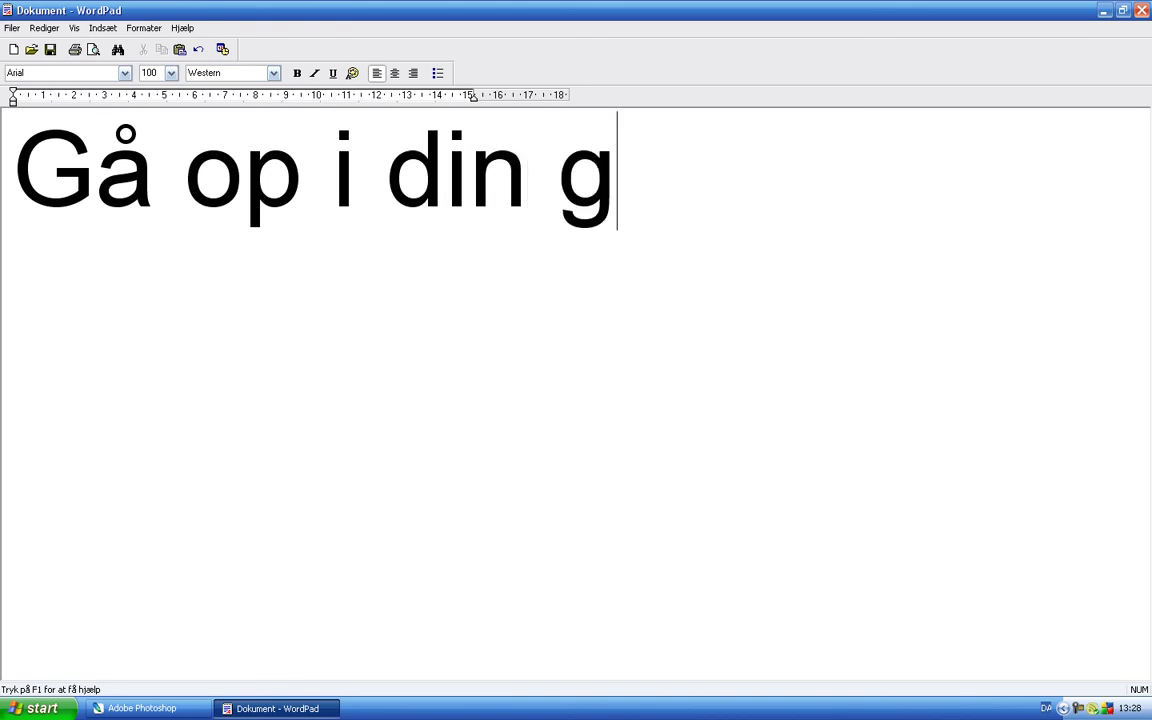
type("las-effekt")
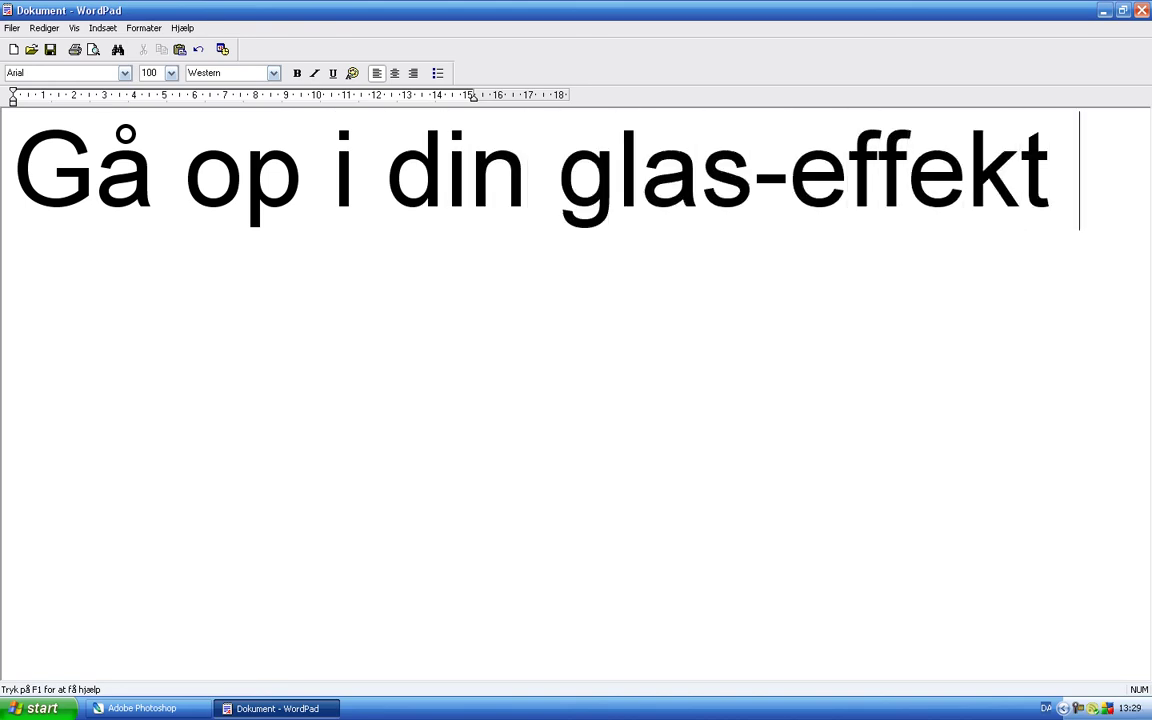
type(" og tryk ")
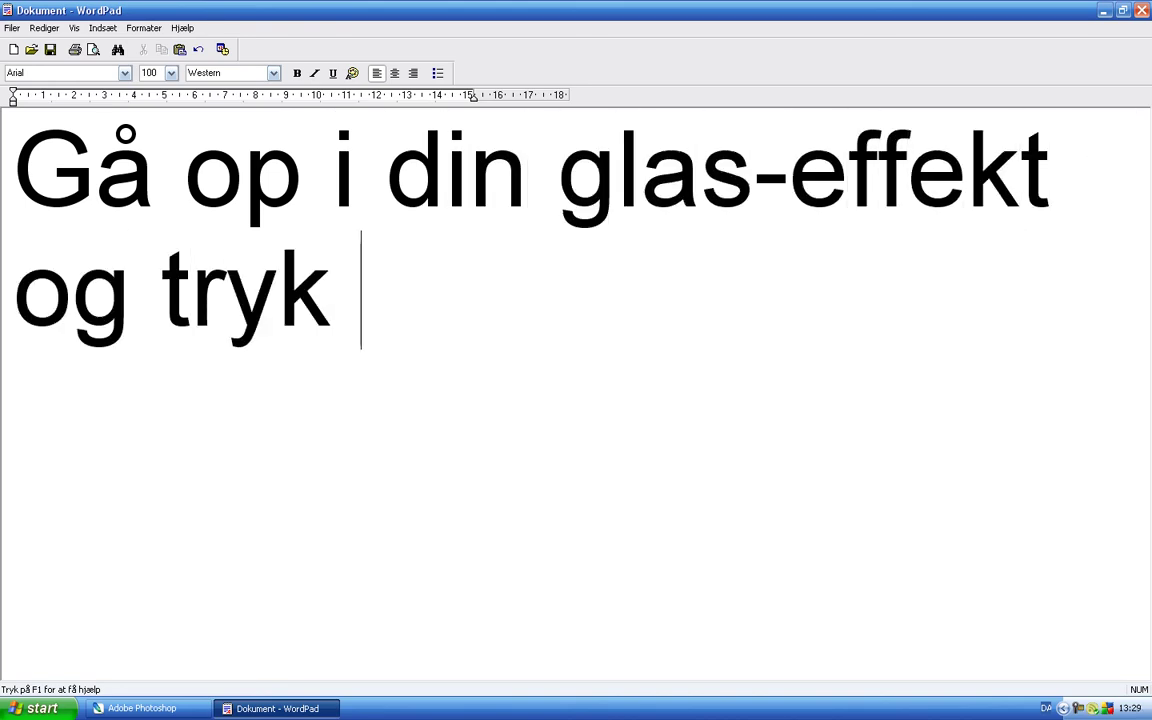
type("CTRL+S")
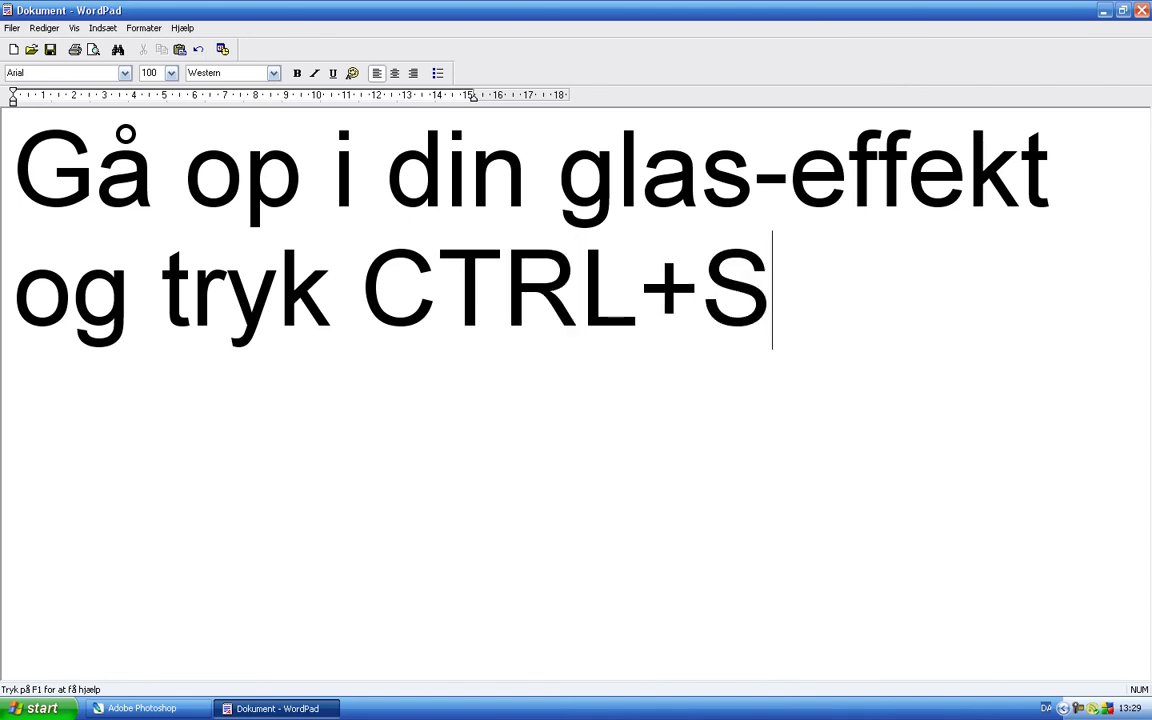
type("HIFT+")
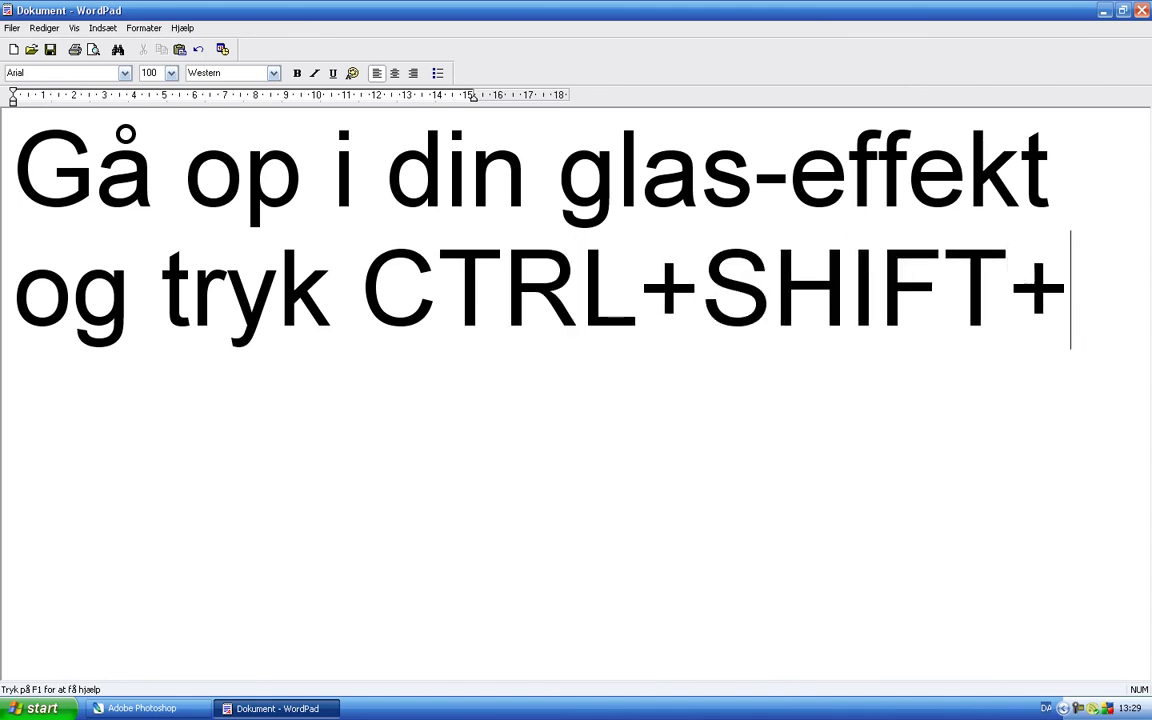
type("I og try")
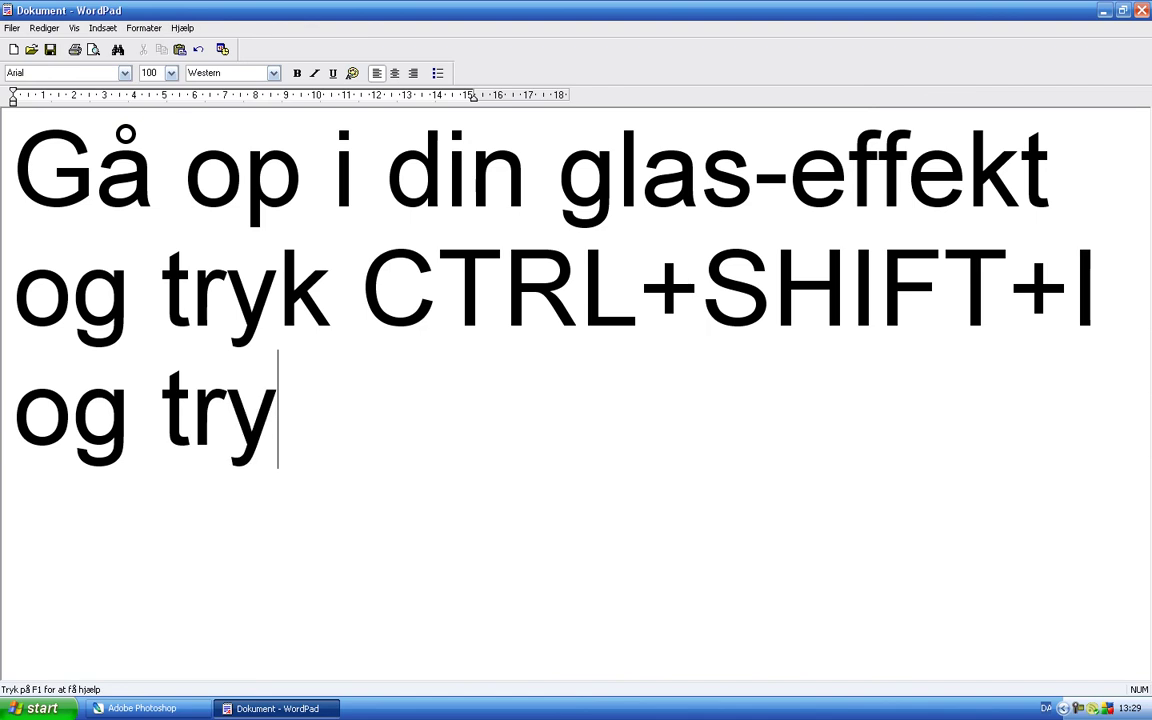
type("k DELE")
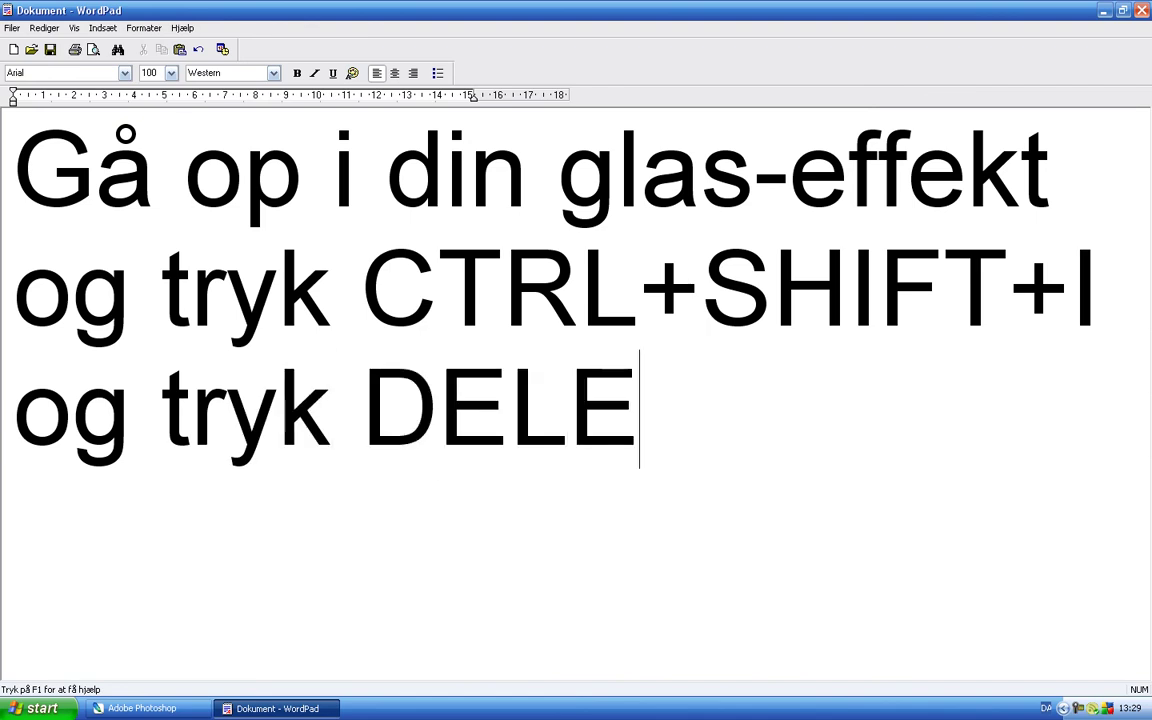
type("TE.")
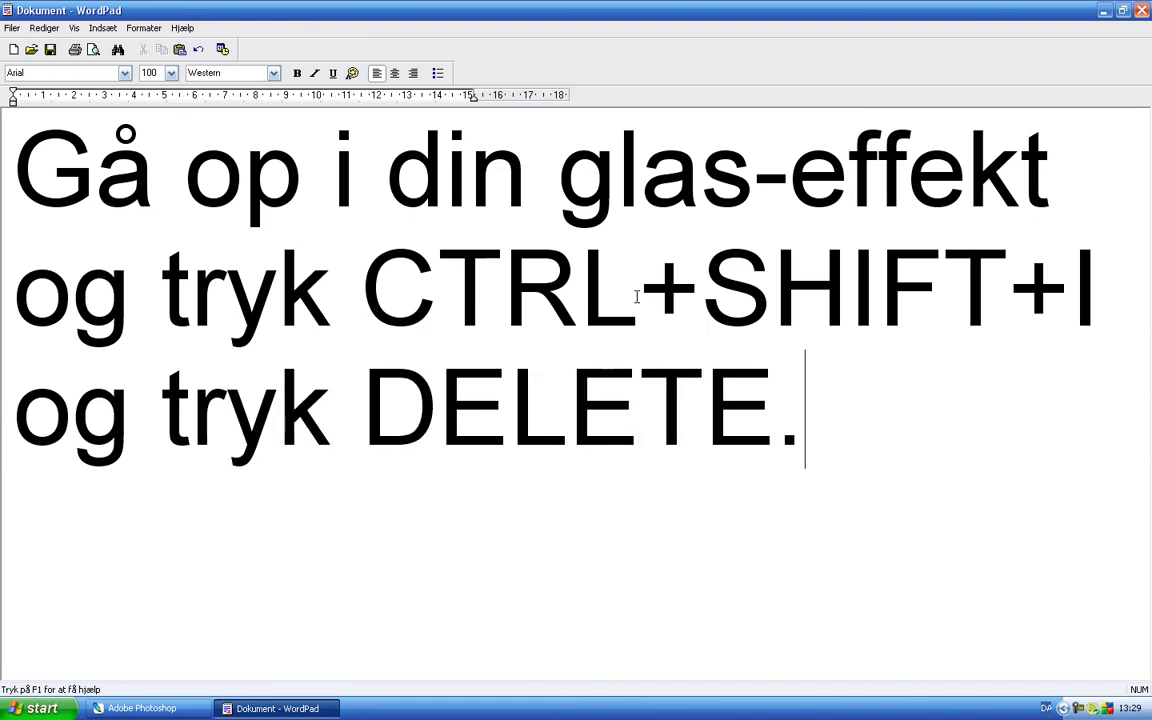
mouse_move(896, 457)
left_mouse_down()
mouse_move(365, 292)
mouse_move(125, 135)
left_mouse_up()
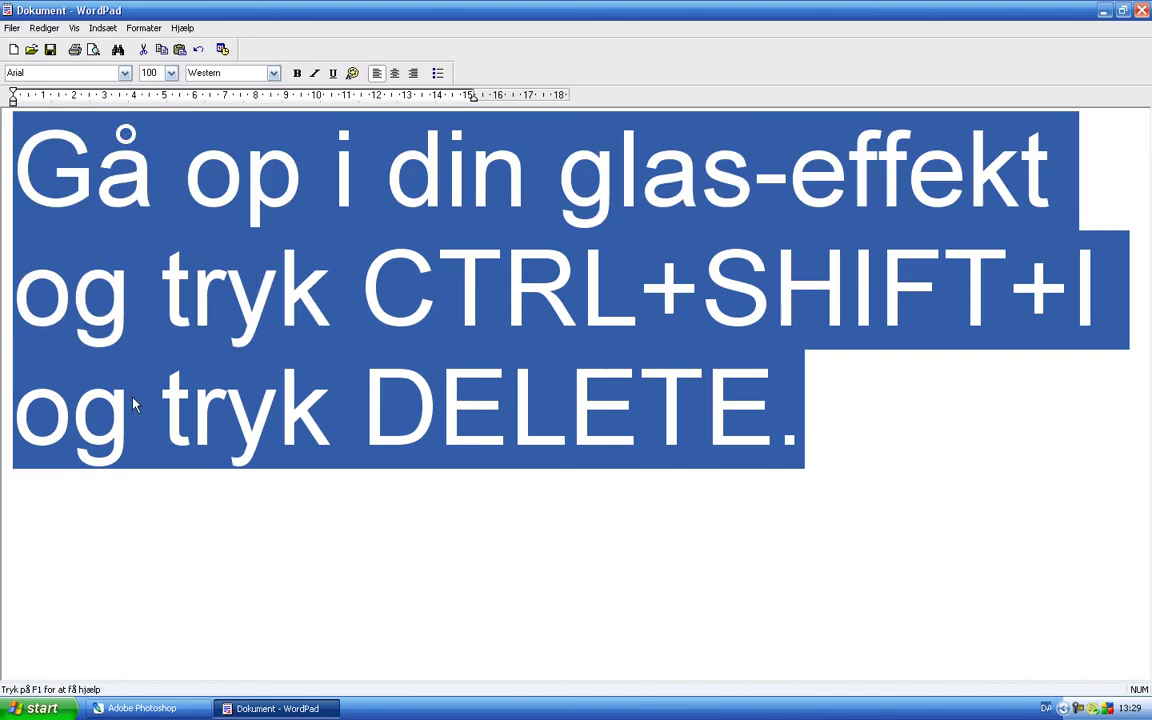
key("Delete")
left_click(140, 708)
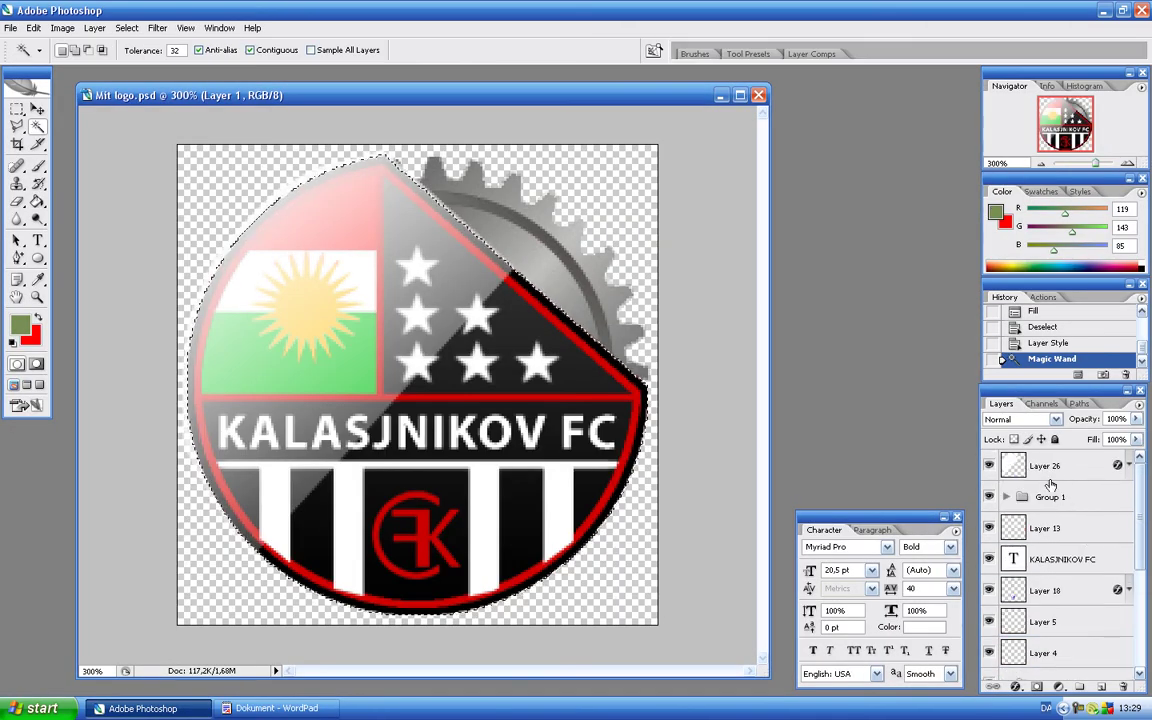
- On Layer 26, invert the selection, delete the shine outside the badge, and deselect
left_click(1000, 466)
key("ctrl+shift+i")
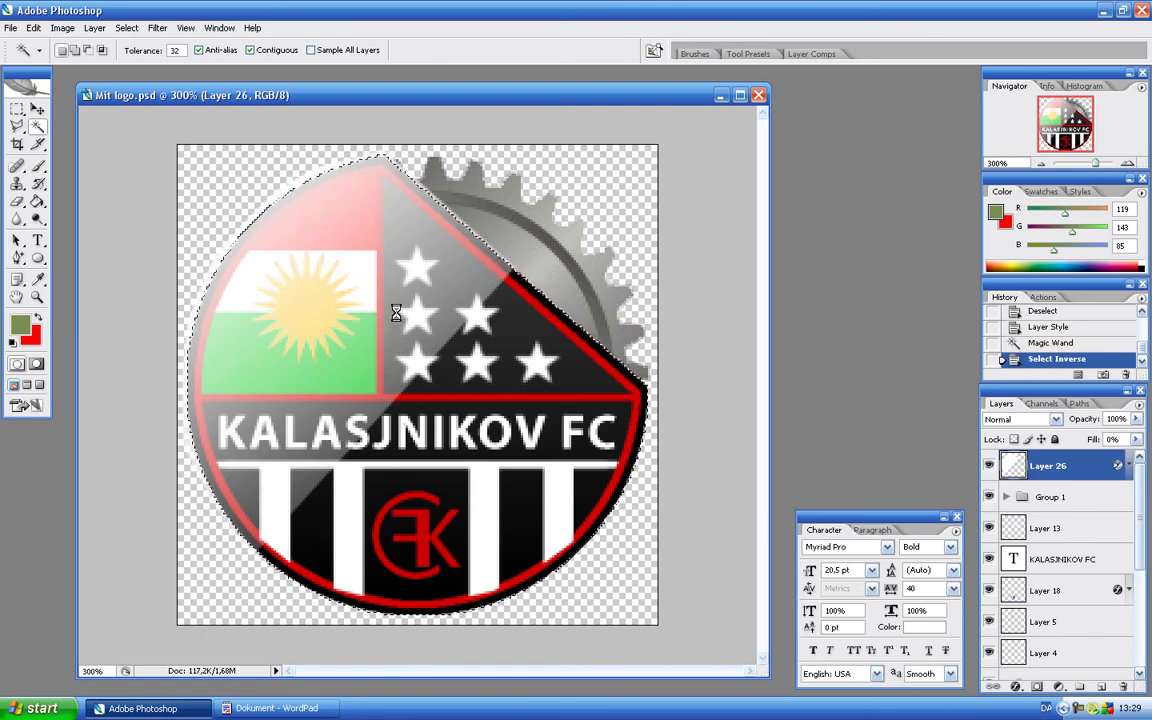
key("Delete")
key("ctrl+d")
- Zoom the logo out twice to 100%, then return to WordPad
left_click(40, 299)
right_click(559, 259)
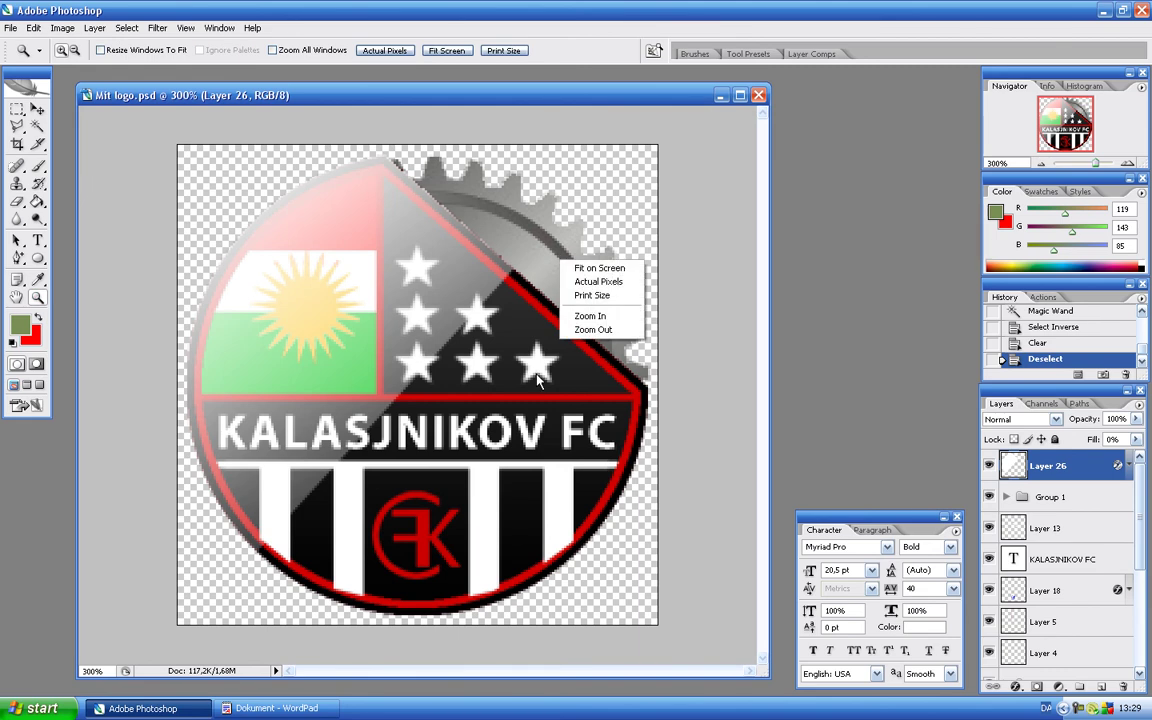
left_click(593, 329)
right_click(407, 251)
left_click(445, 319)
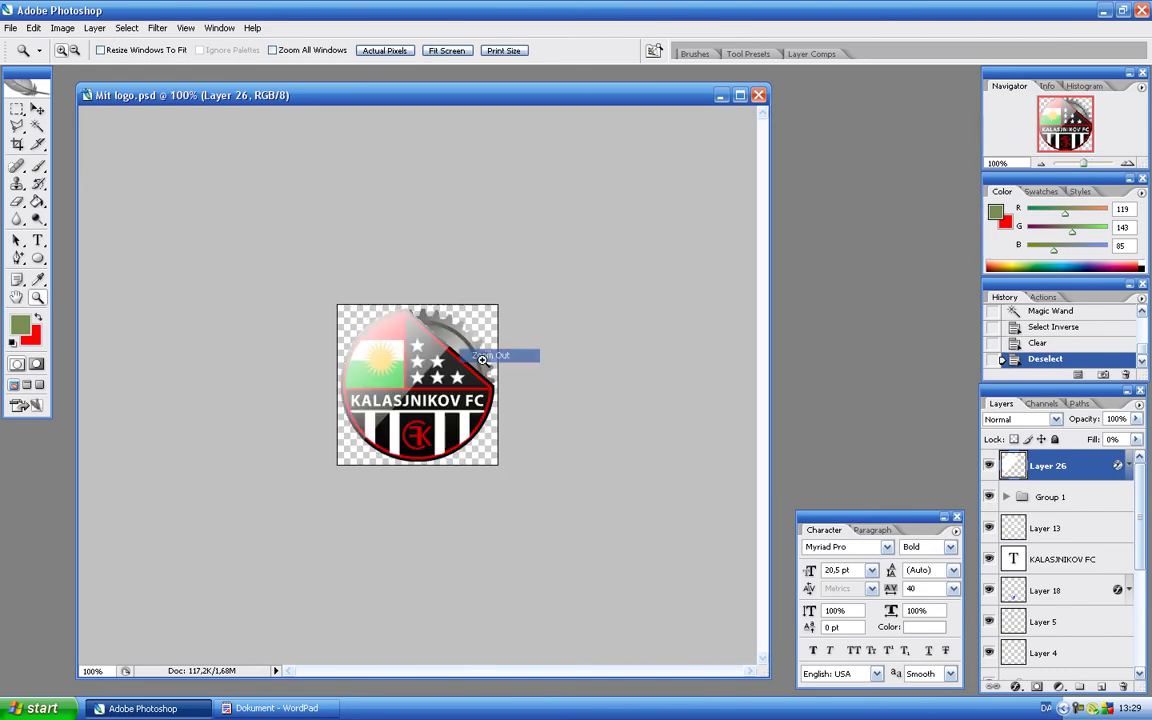
left_click(277, 708)
- Write the 96*96 resize note plus 'Og så er du færdig ;)', then clear it and return to Photoshop
type("Zoom ud og lav den til 96")
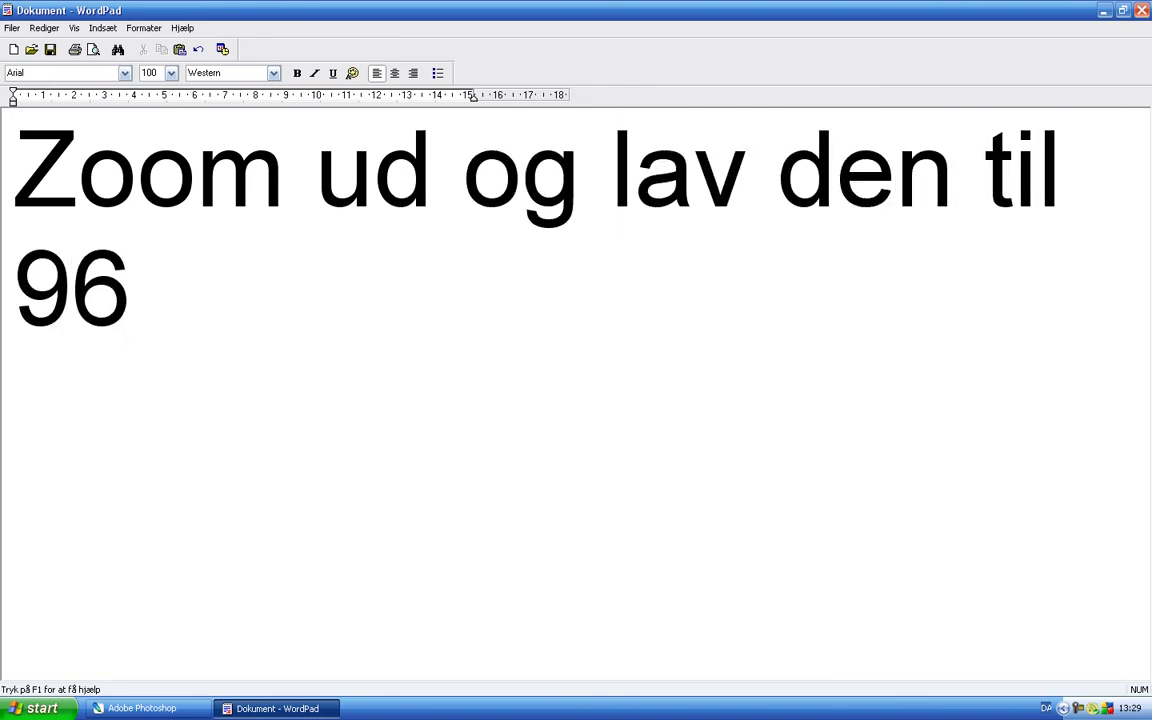
type("*9")
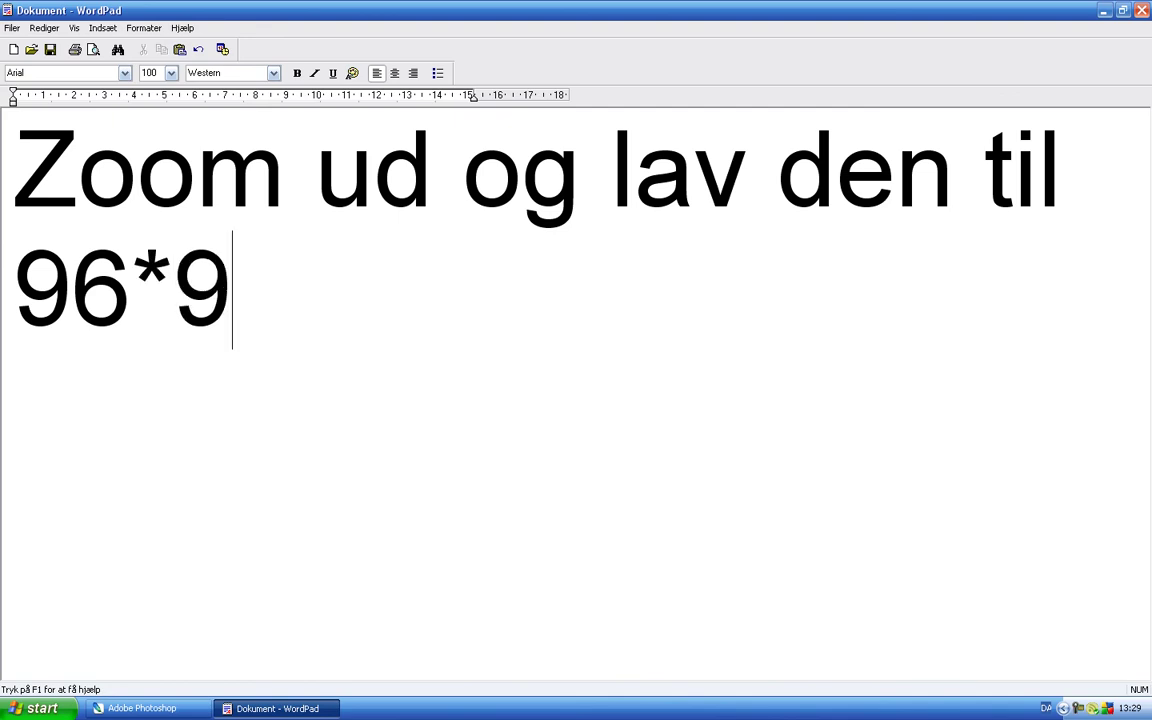
type("6 hvis du i")
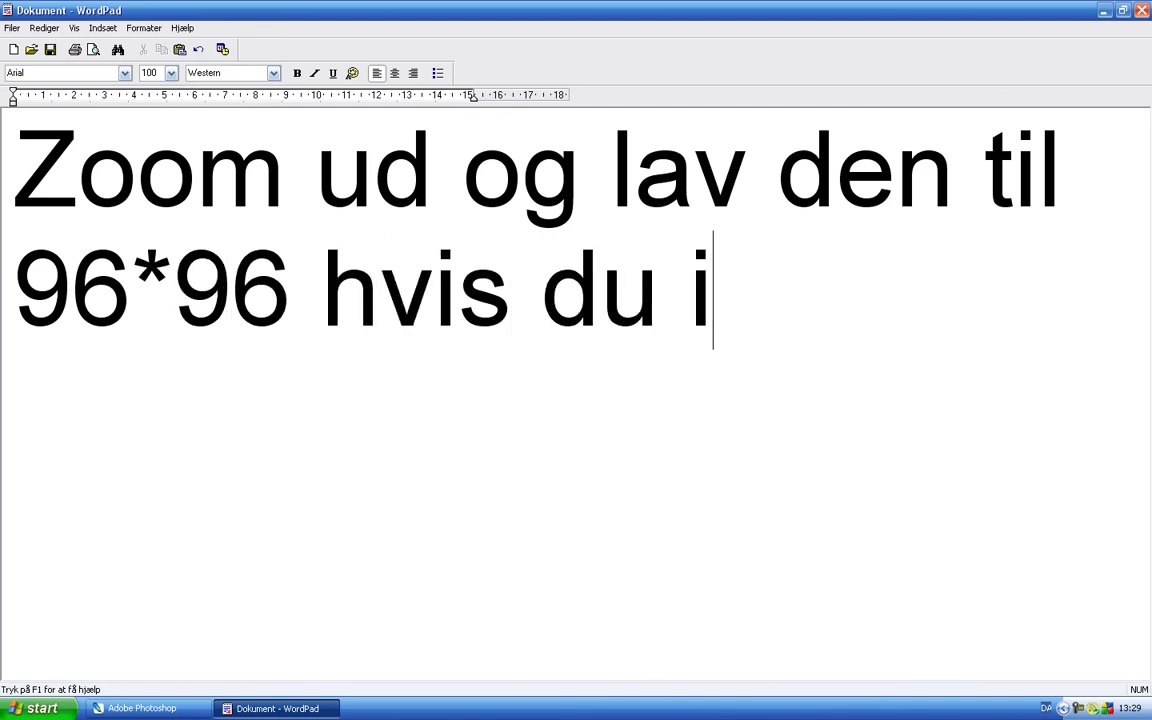
type("kke allerede har gjort")
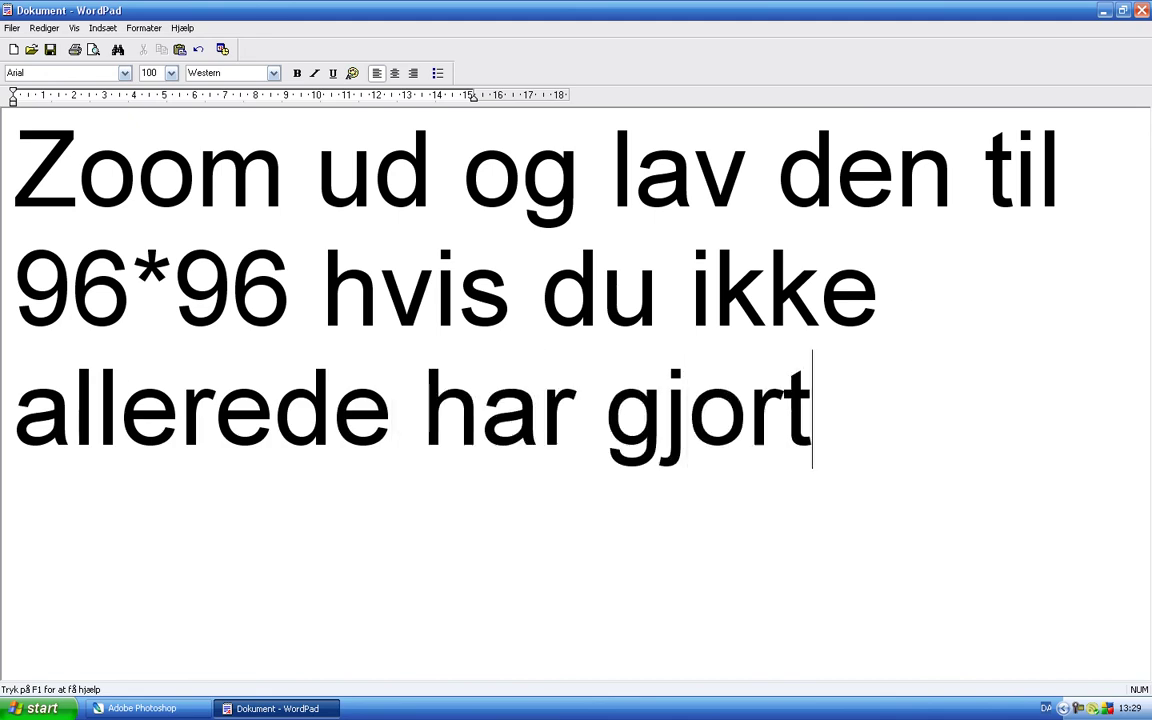
type(" det :)")
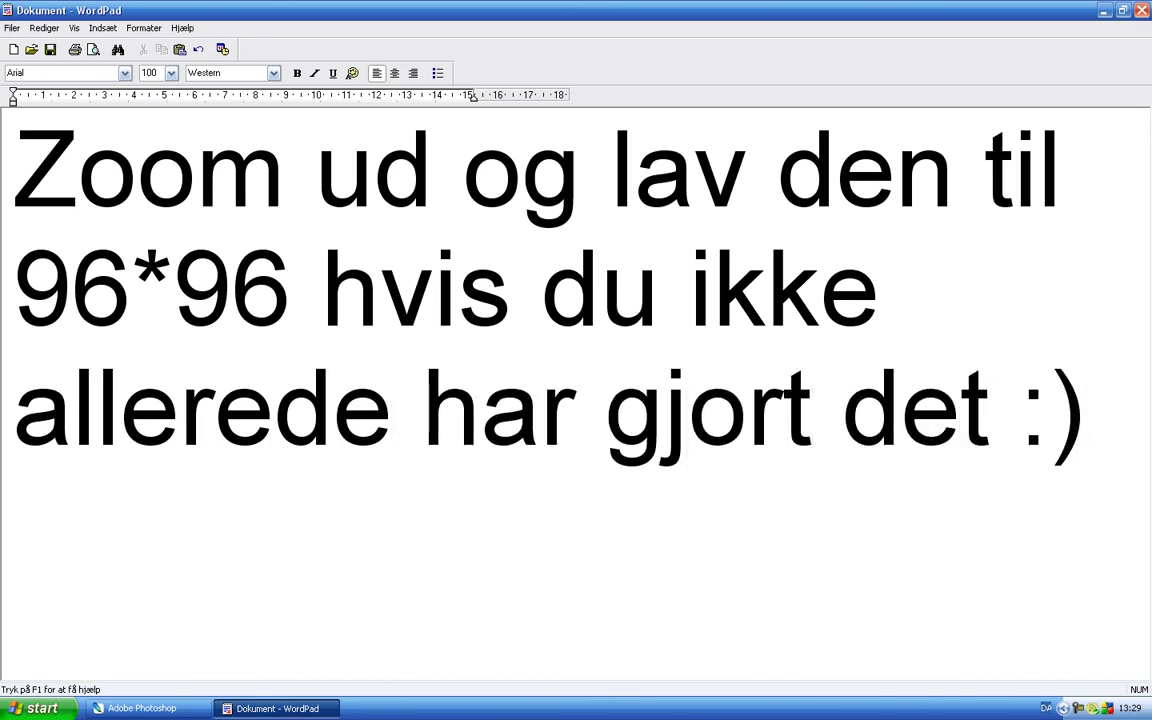
key("Return")
type("Og så ")
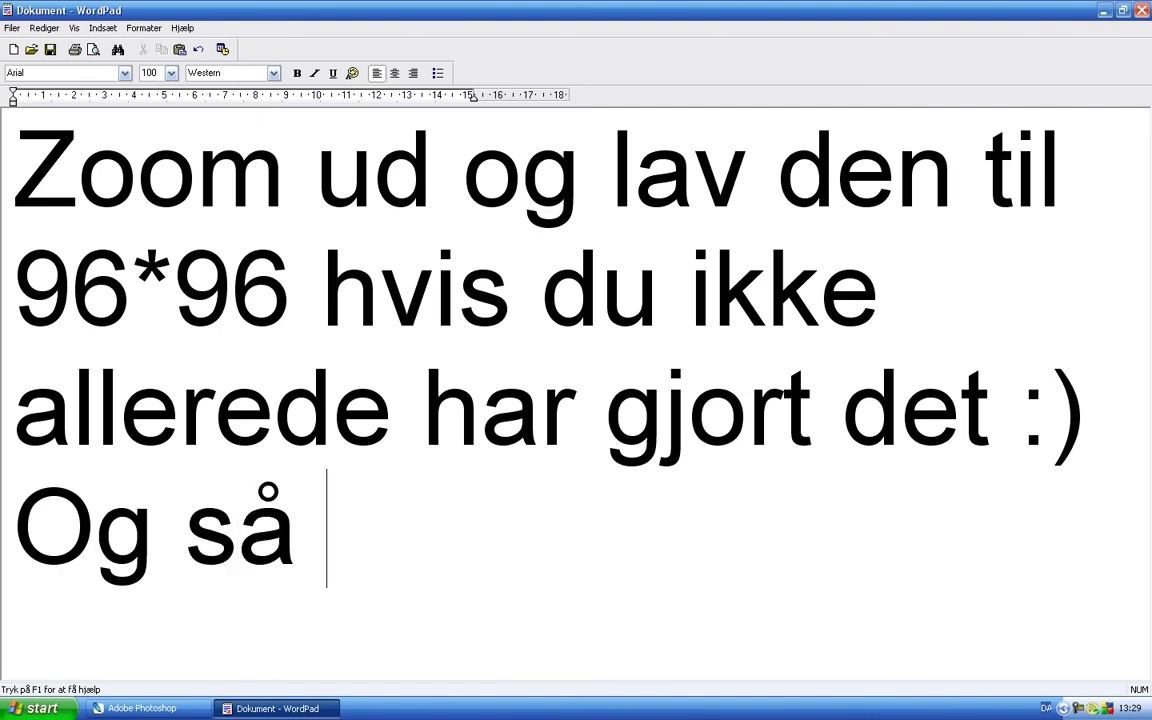
type("er du færdig ;)")
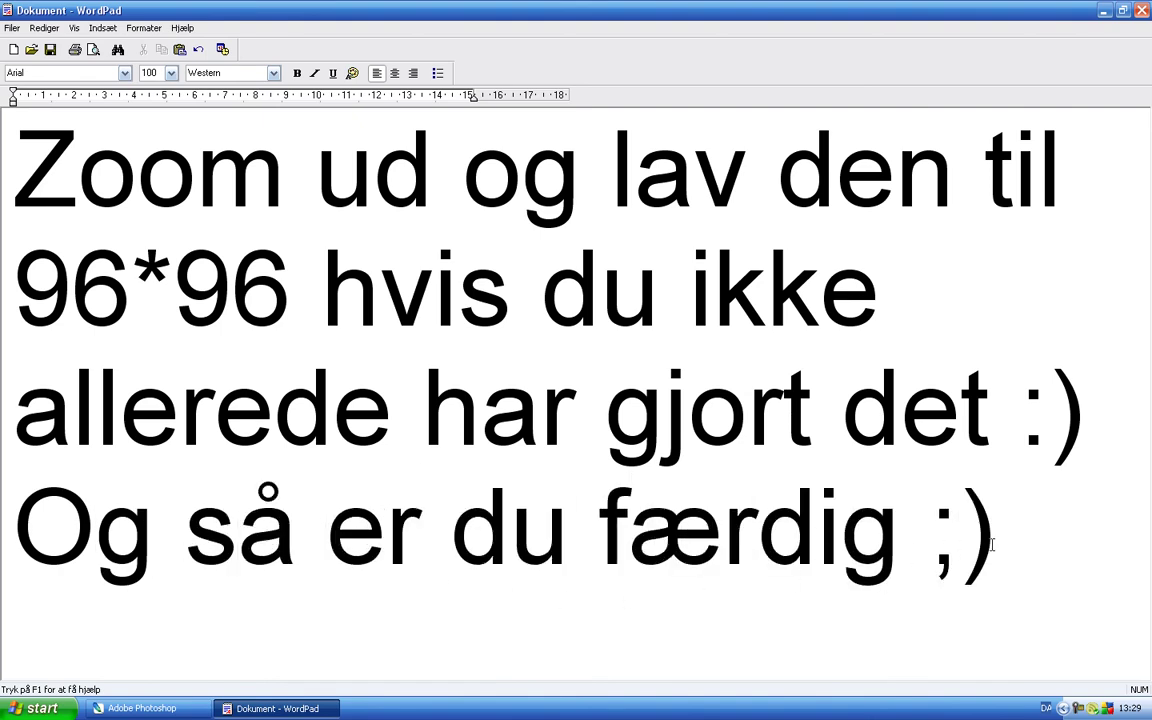
left_click_drag(963, 545, 170, 180)
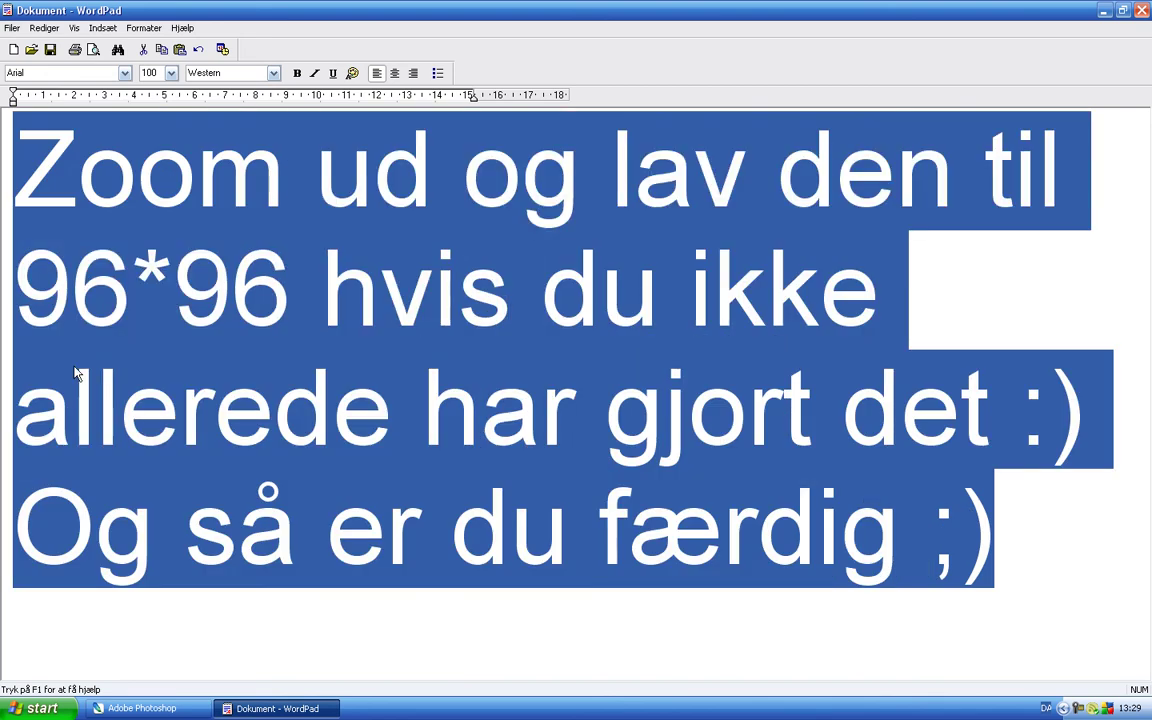
key("Delete")
left_click(140, 708)
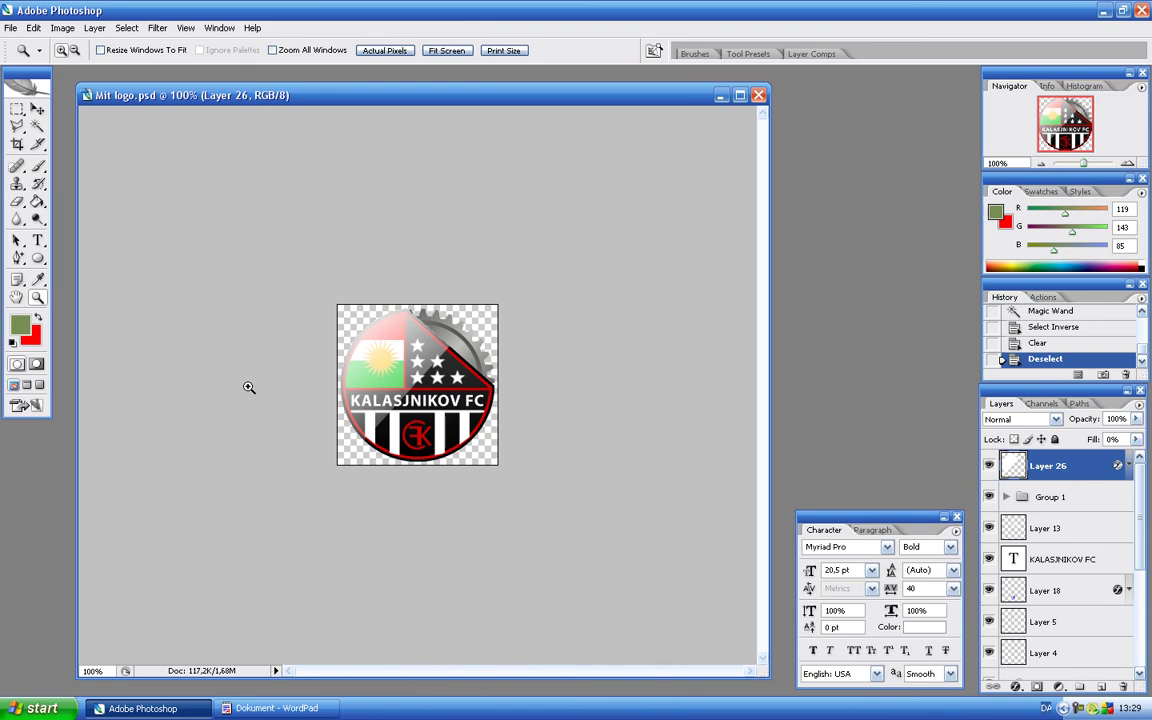
- Set Mit logo.psd to 96 × 96 pixels in the Image Size dialog
left_click(66, 28)
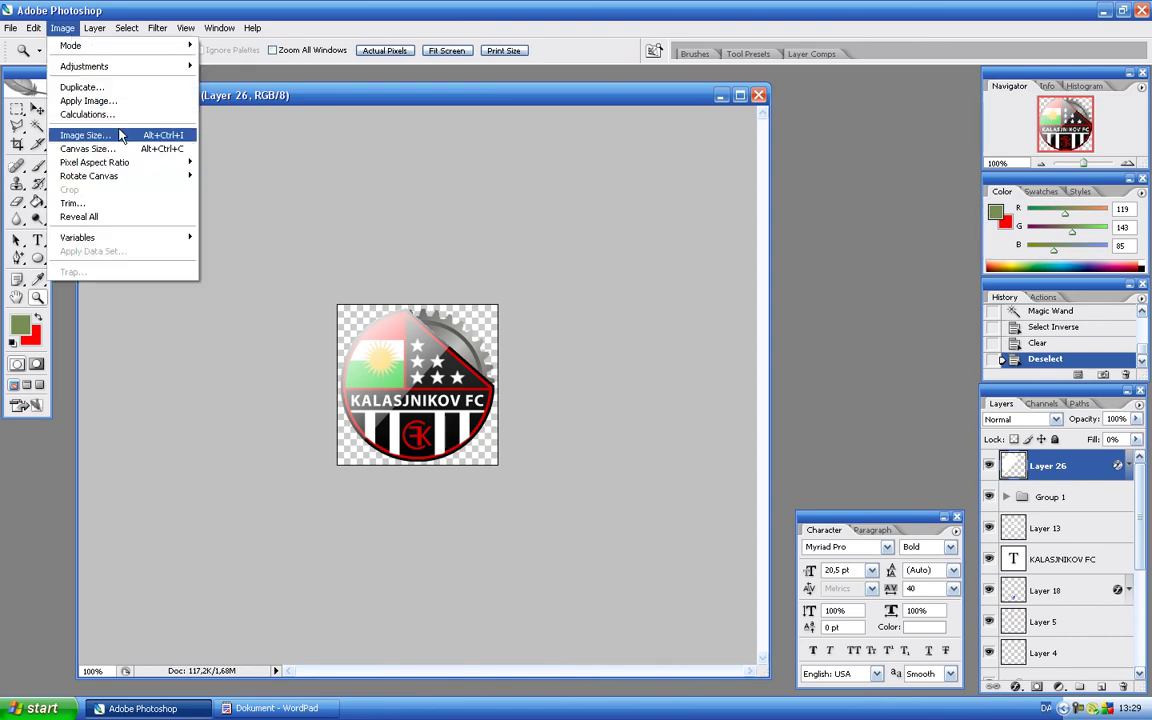
left_click(112, 134)
type("8")
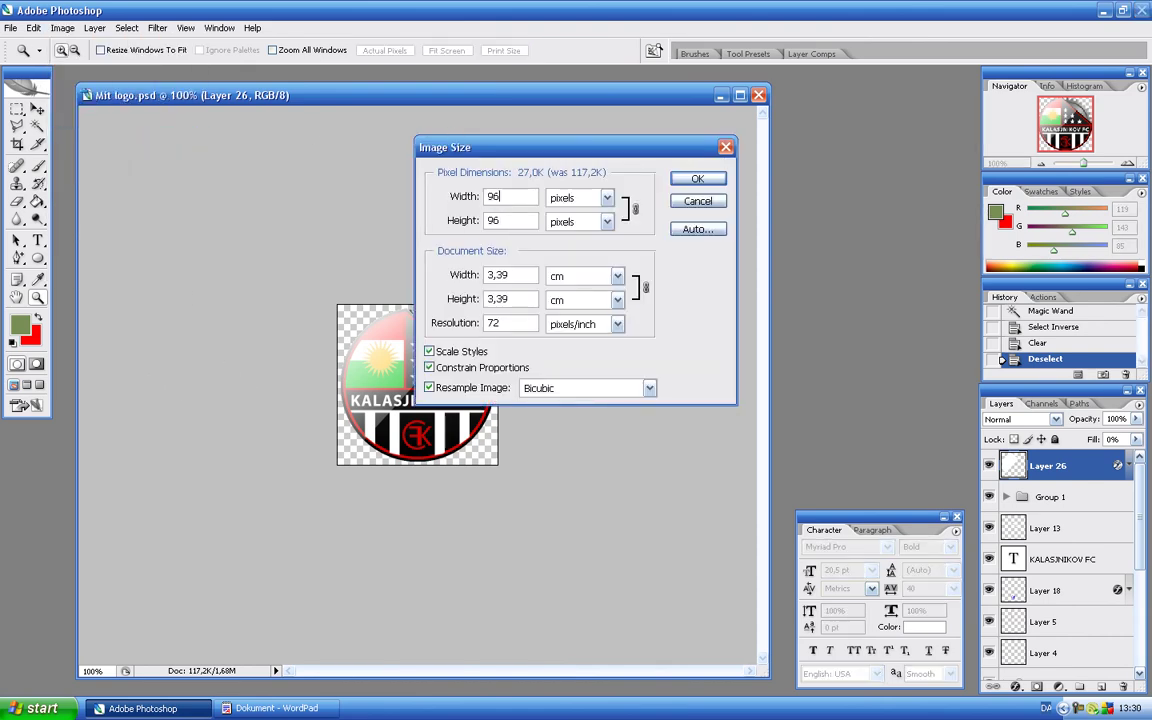
type("0")
key("Return")
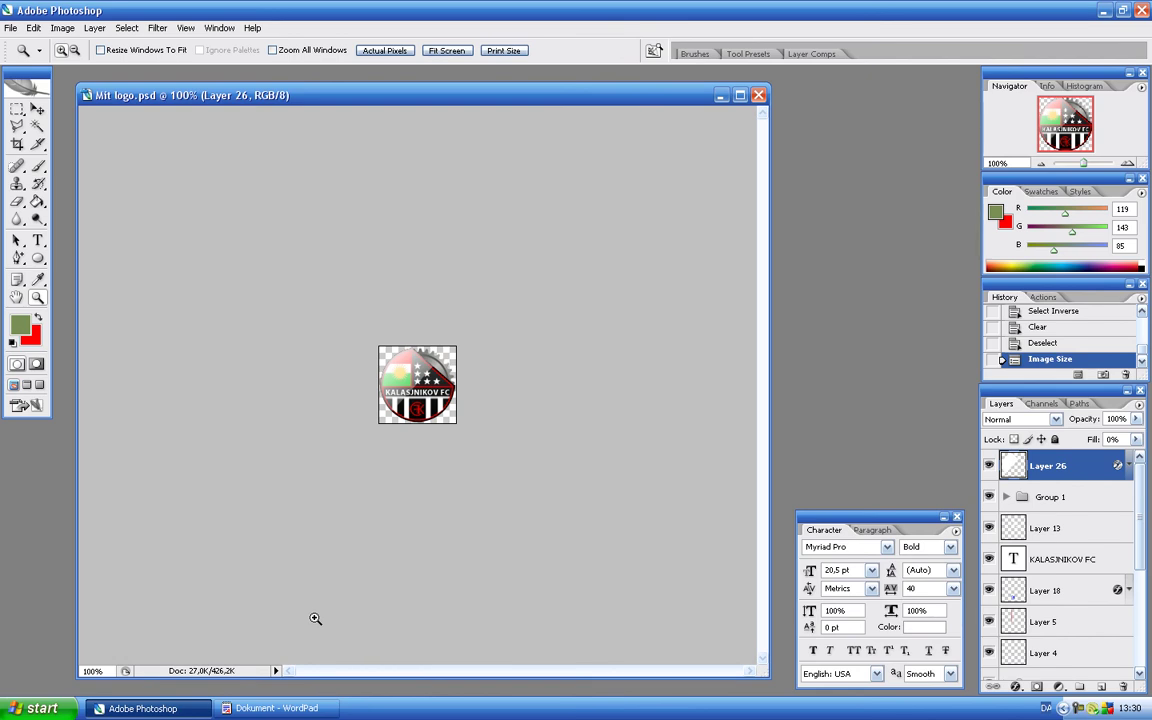
- Write and then clear the note 'Men hvis du vil kan du også lave den bølget.'
left_click(272, 708)
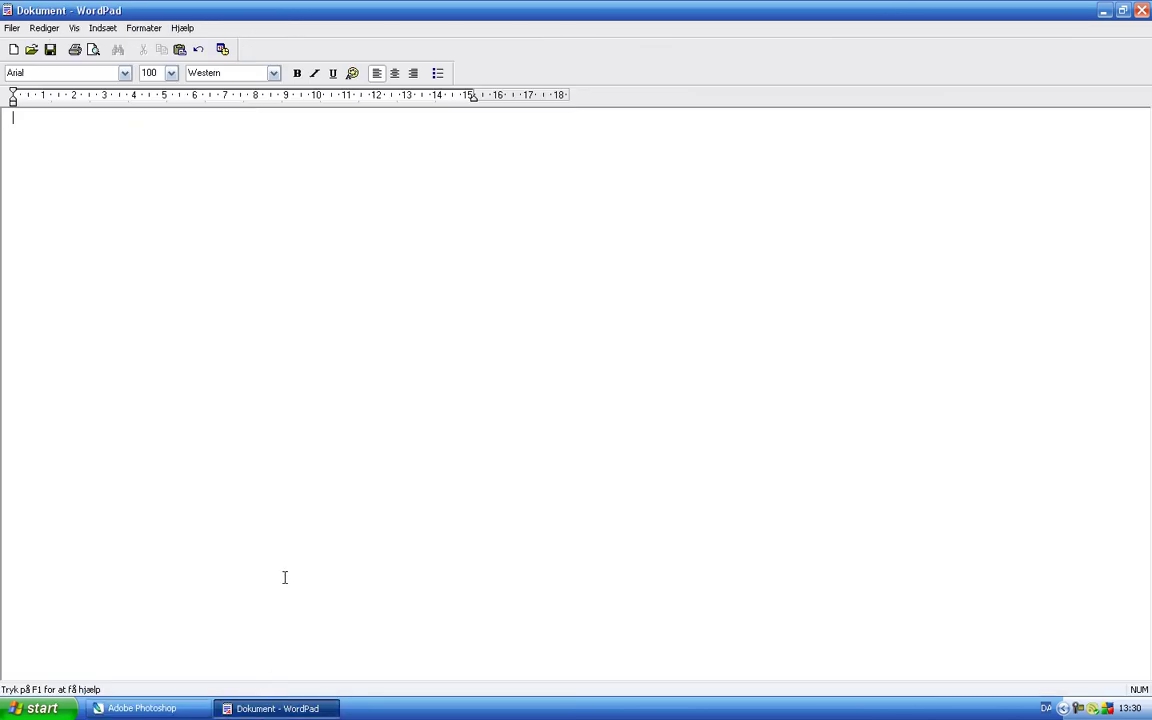
type("Men hvis du vi")
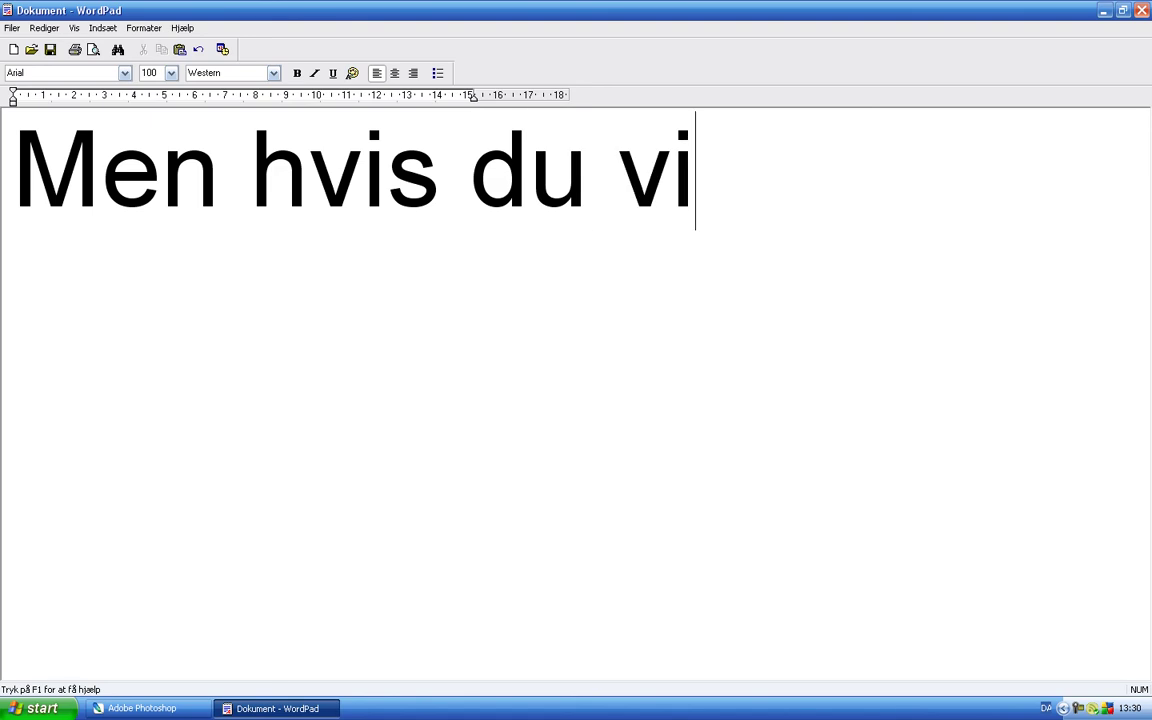
type("l kan du ogs")
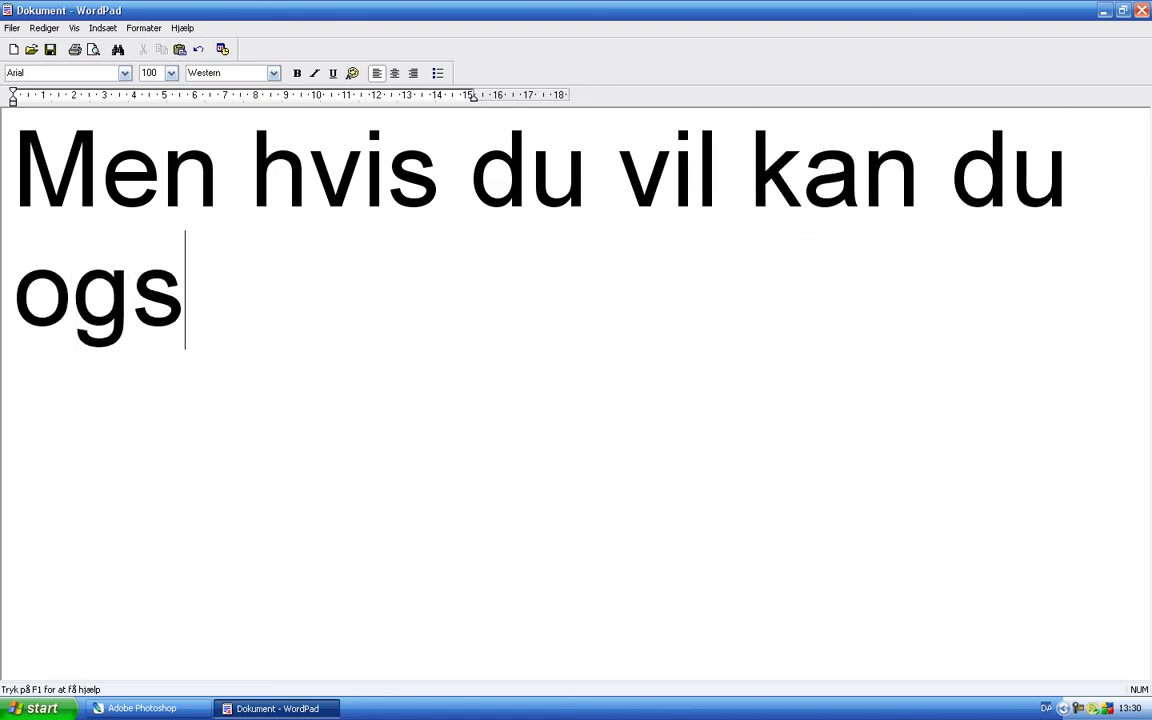
type("å lave den bø")
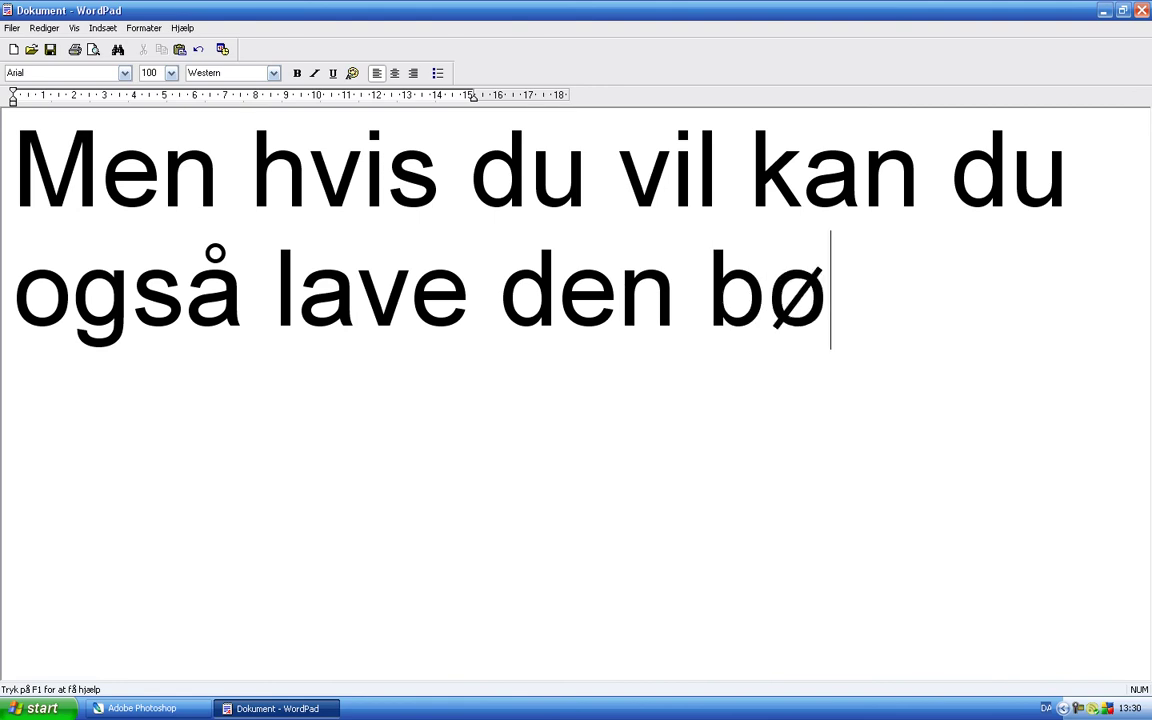
type("lget.")
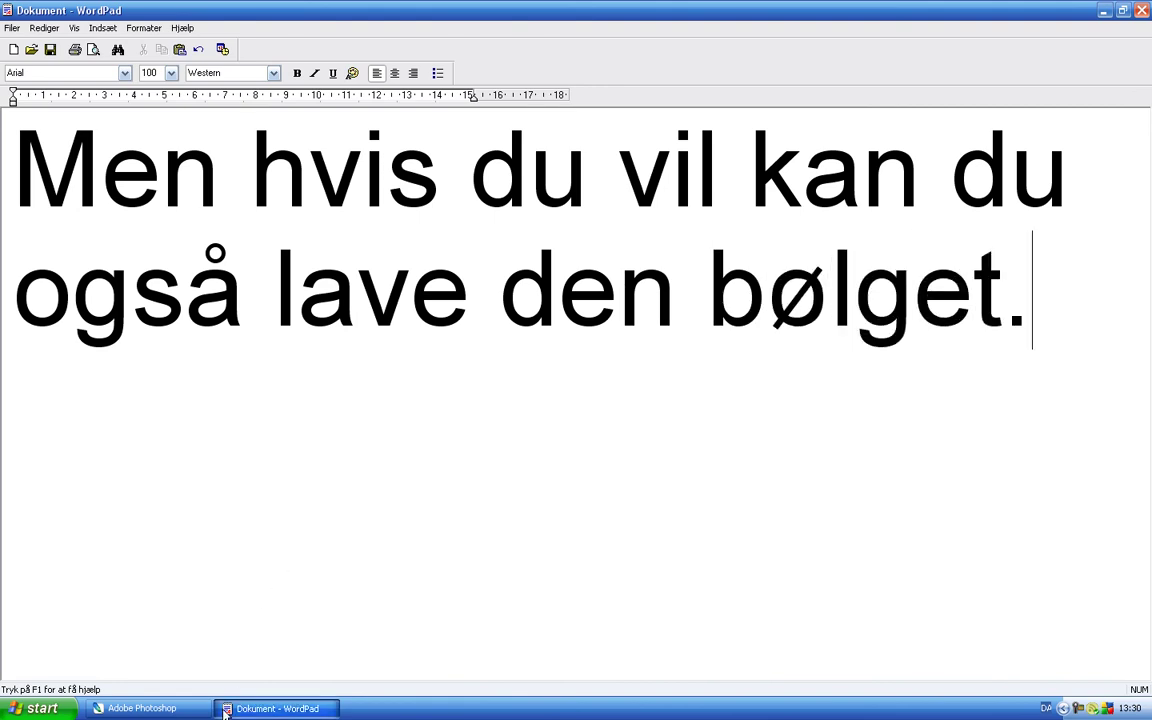
double_click(612, 352)
left_click(617, 350)
double_click(628, 348)
double_click(890, 274)
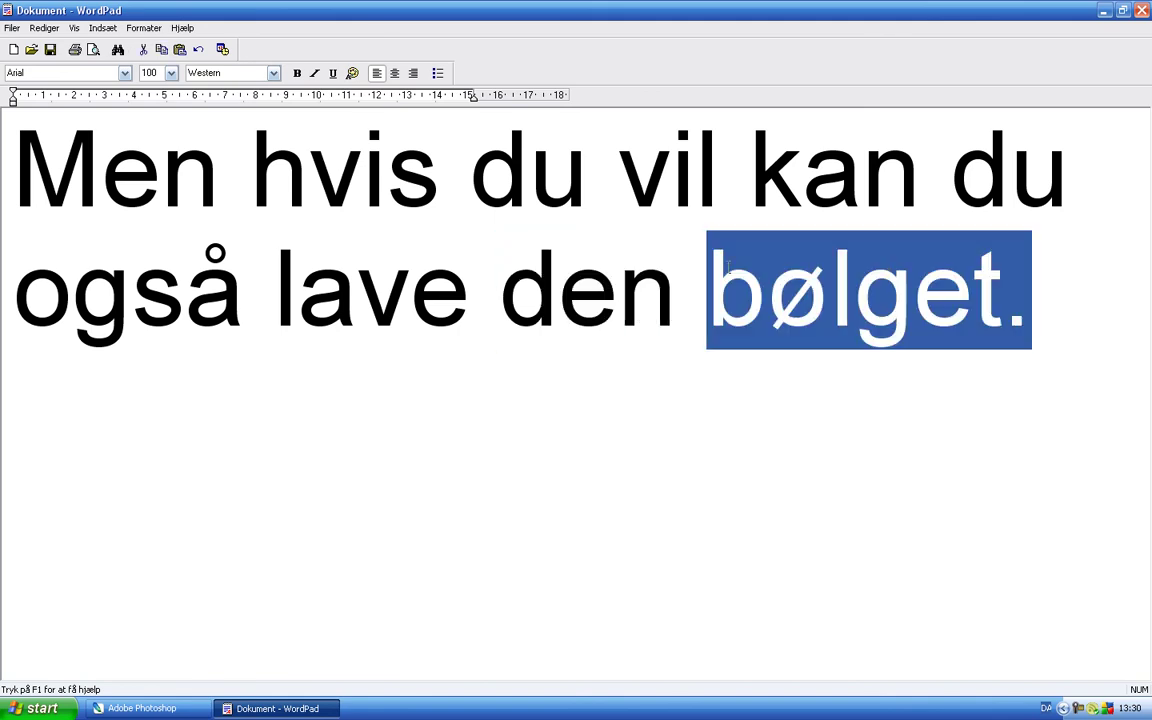
left_click_drag(890, 274, 209, 189)
key("Delete")
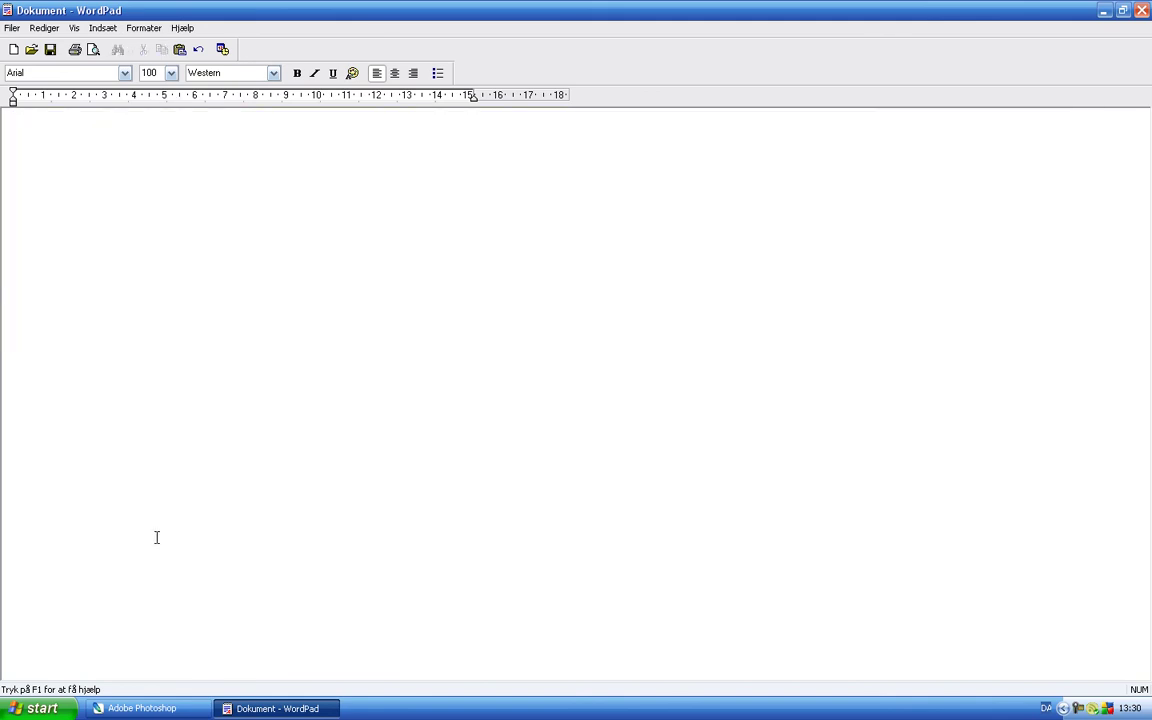
- Check Photoshop's Filter menu for Liquify, dismiss it, and return to WordPad
left_click(142, 708)
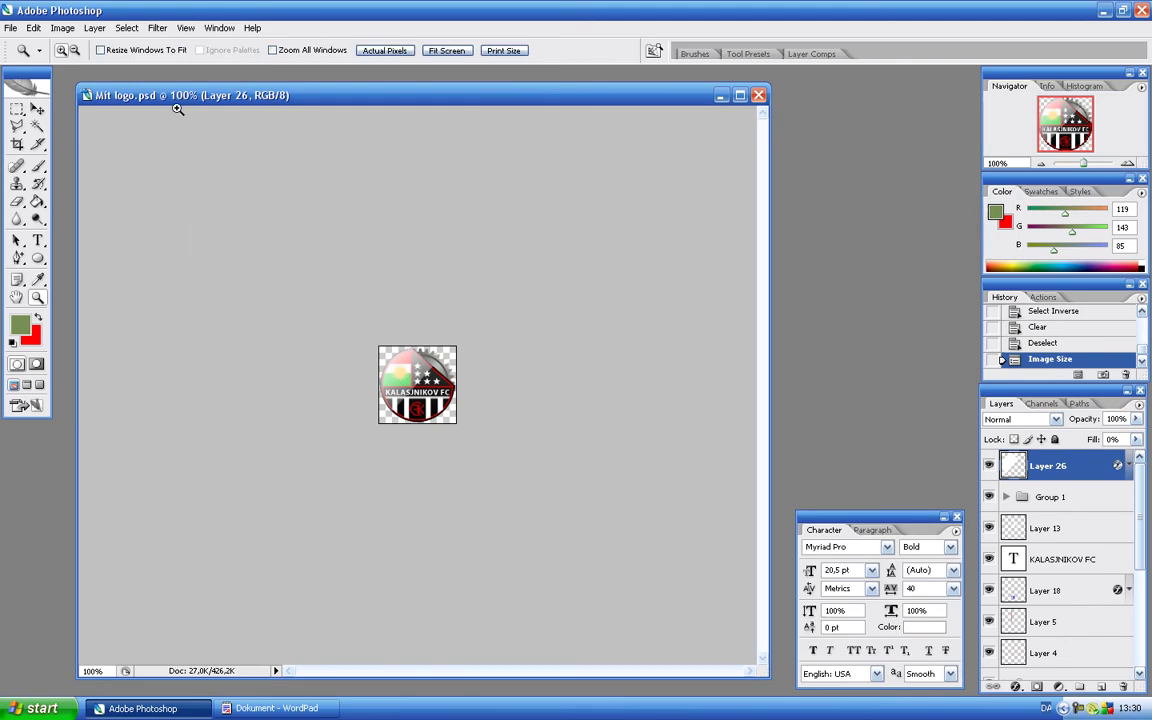
left_click(157, 28)
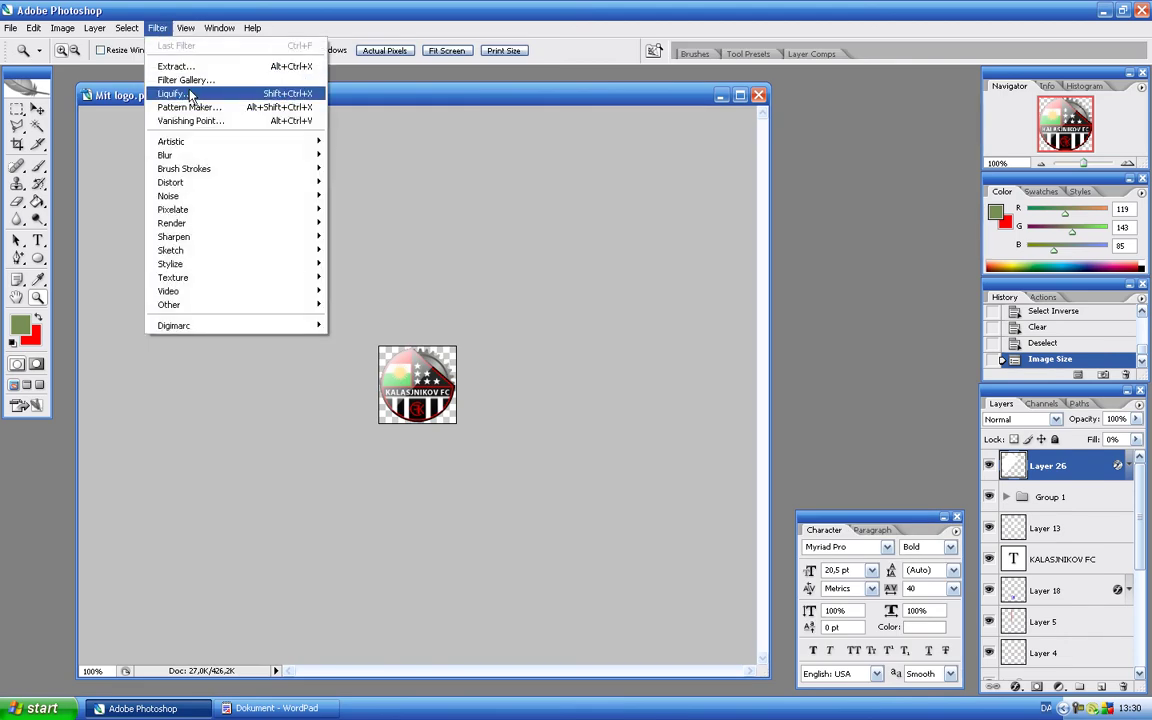
key("Escape")
left_click(277, 708)
- Finish the note 'Gå op i Filter-Liguify og vælg denne "tool".' and cut it off the page
type("Gå")
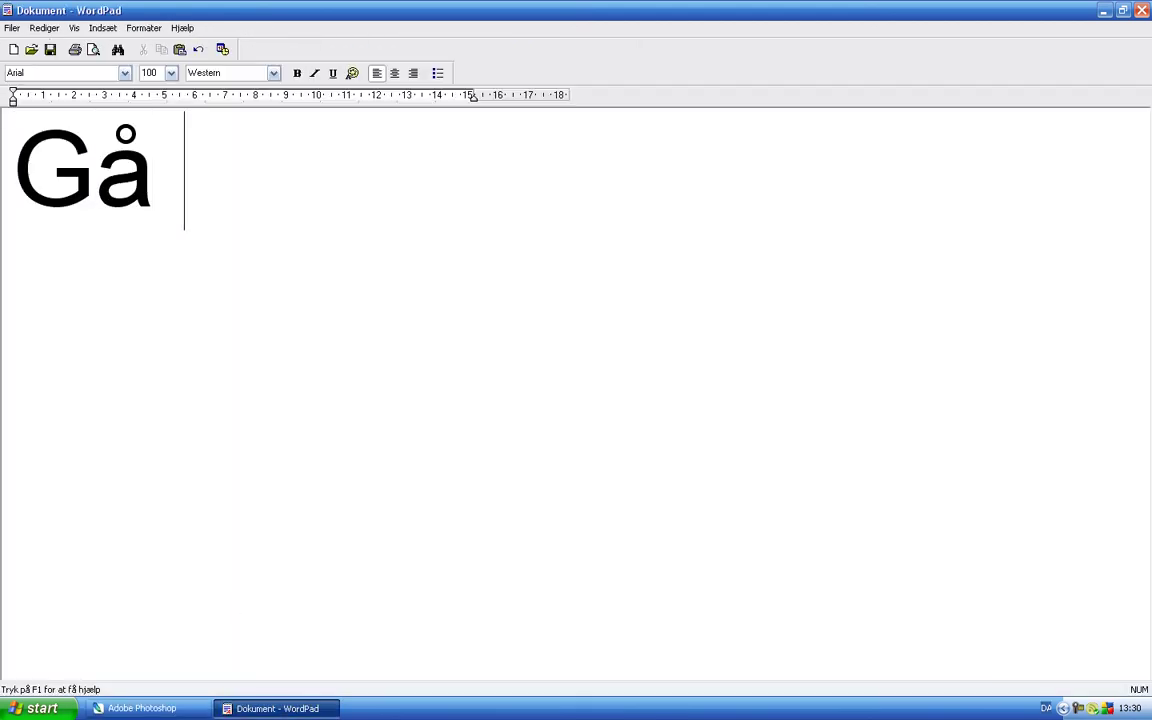
type(" op i Fil")
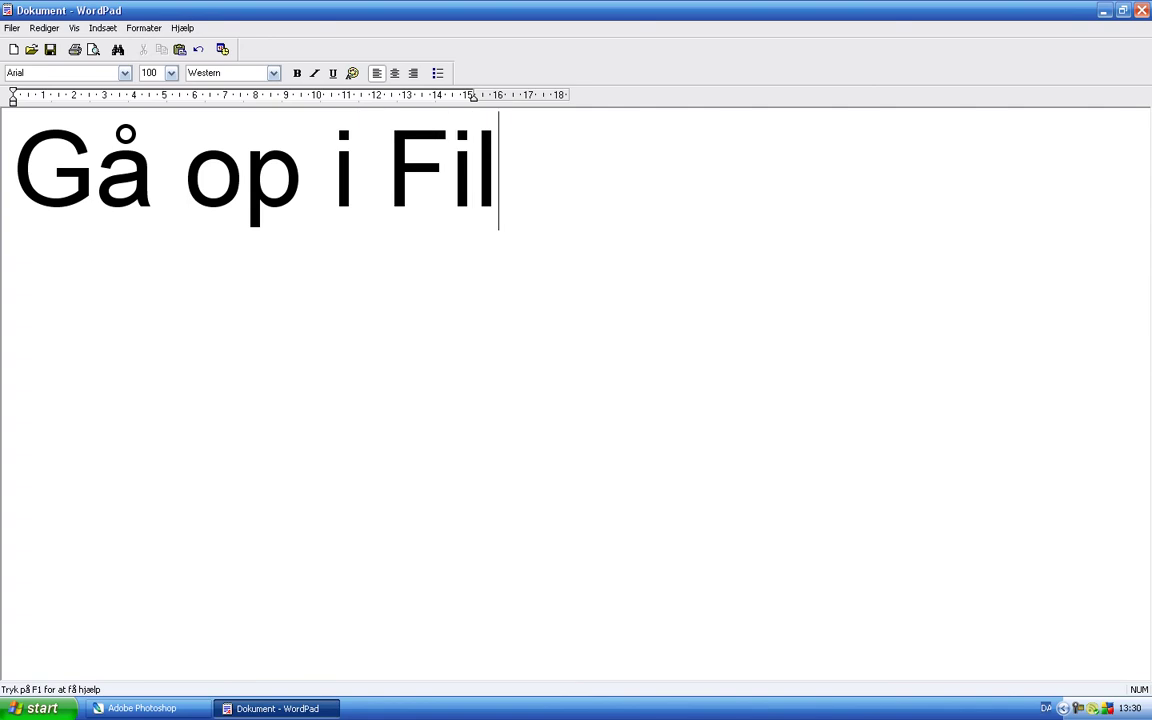
type("ter-Lig")
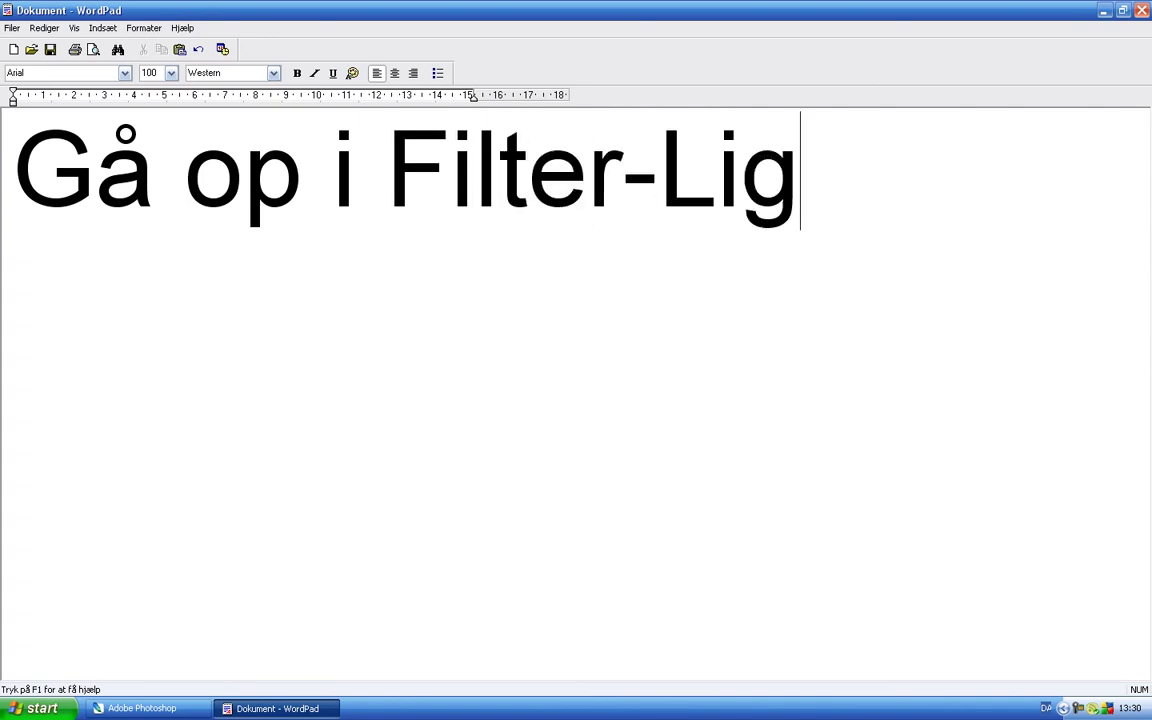
type("uify (")
key("BackSpace")
key("BackSpace")
type("-")
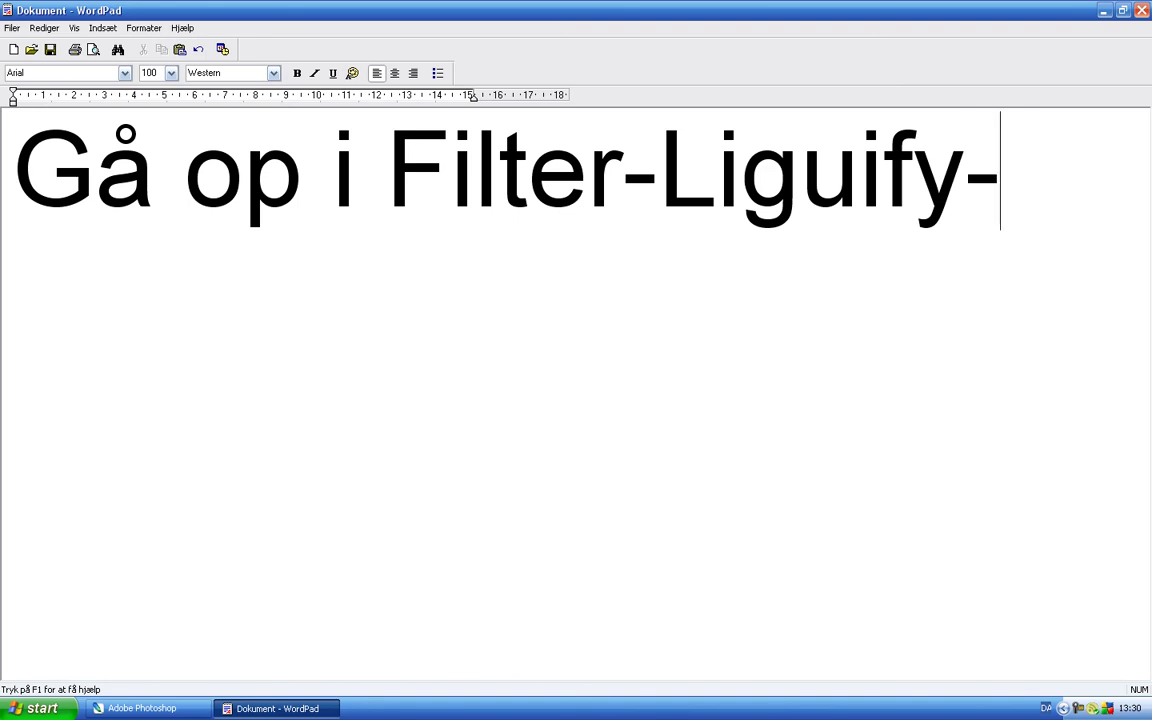
key("BackSpace")
type("og væl ")
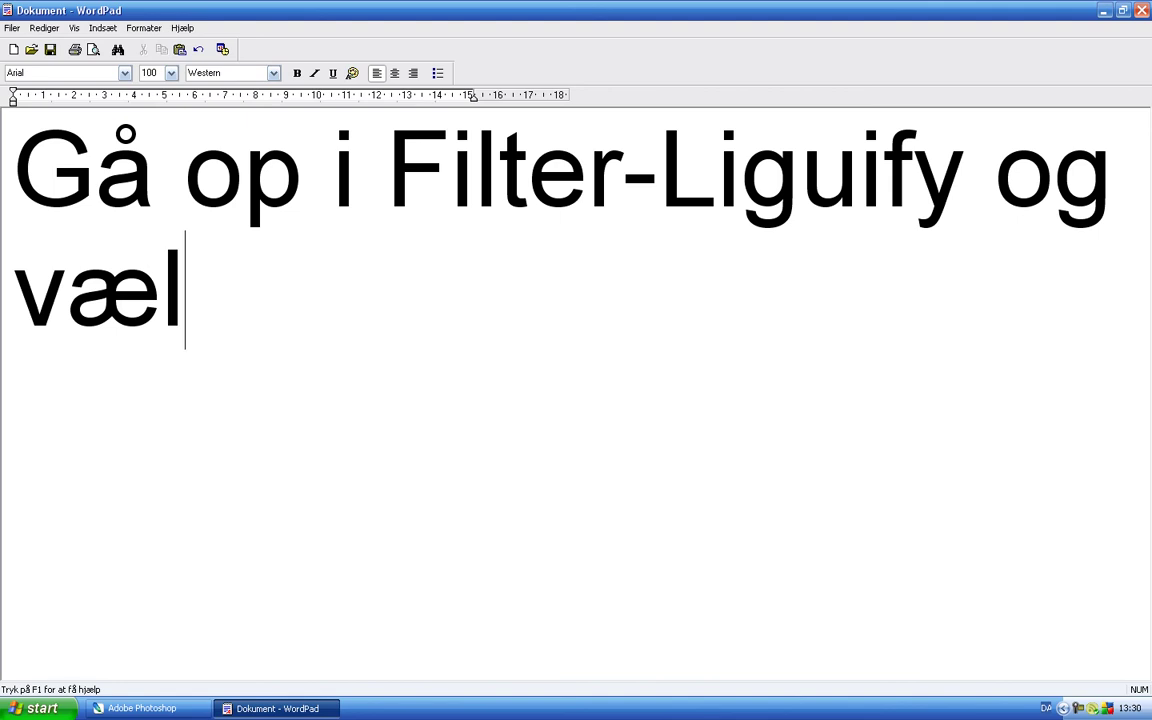
type("g denne \"")
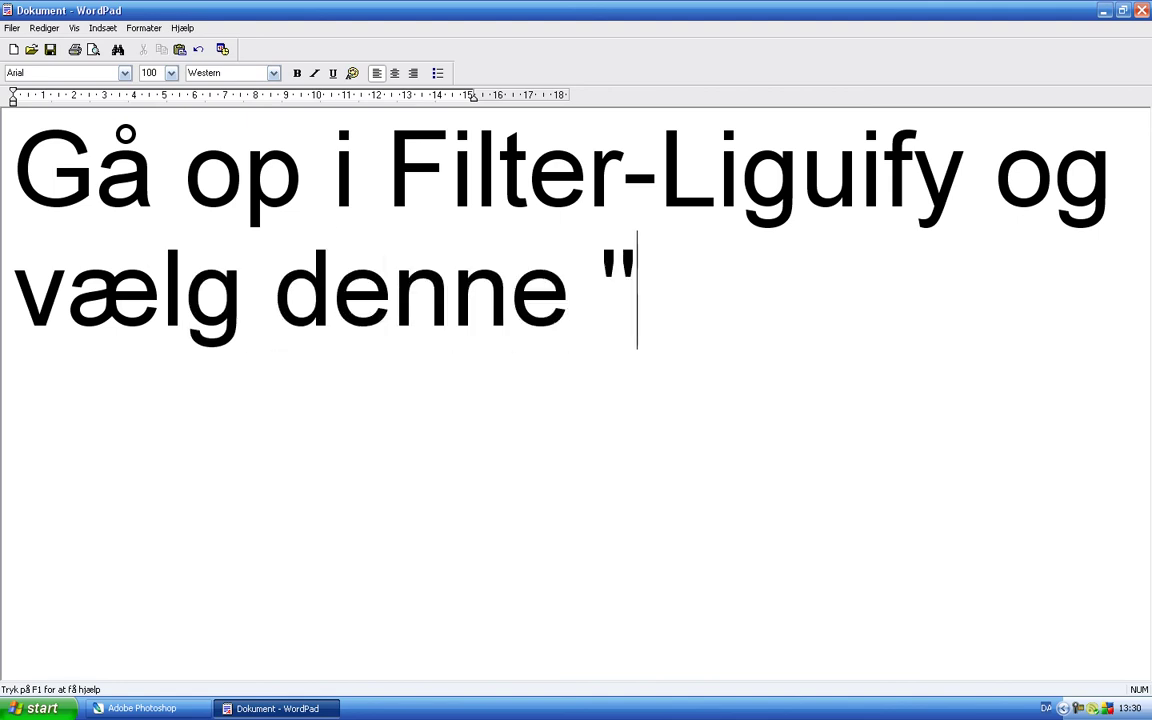
type("tool\".")
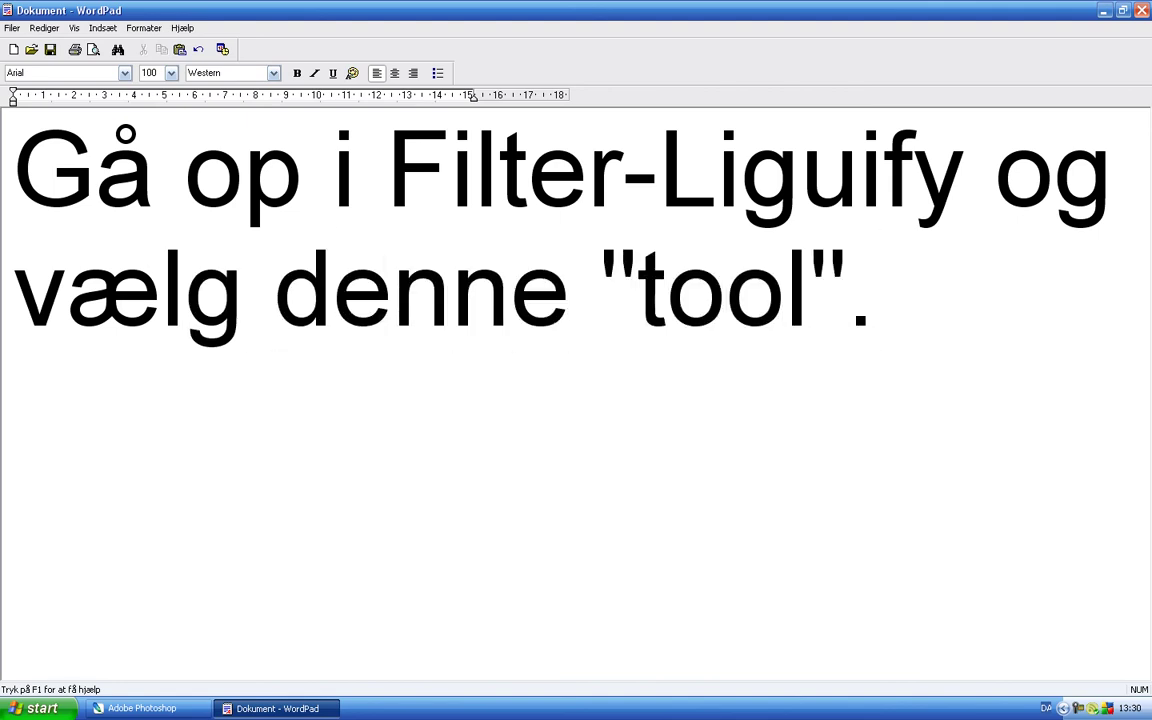
mouse_move(874, 347)
left_mouse_down()
mouse_move(272, 300)
mouse_move(130, 197)
left_mouse_up()
key("ctrl+x")
- Set the Liquify brush size to 31 on Mit logo.psd
left_click(136, 706)
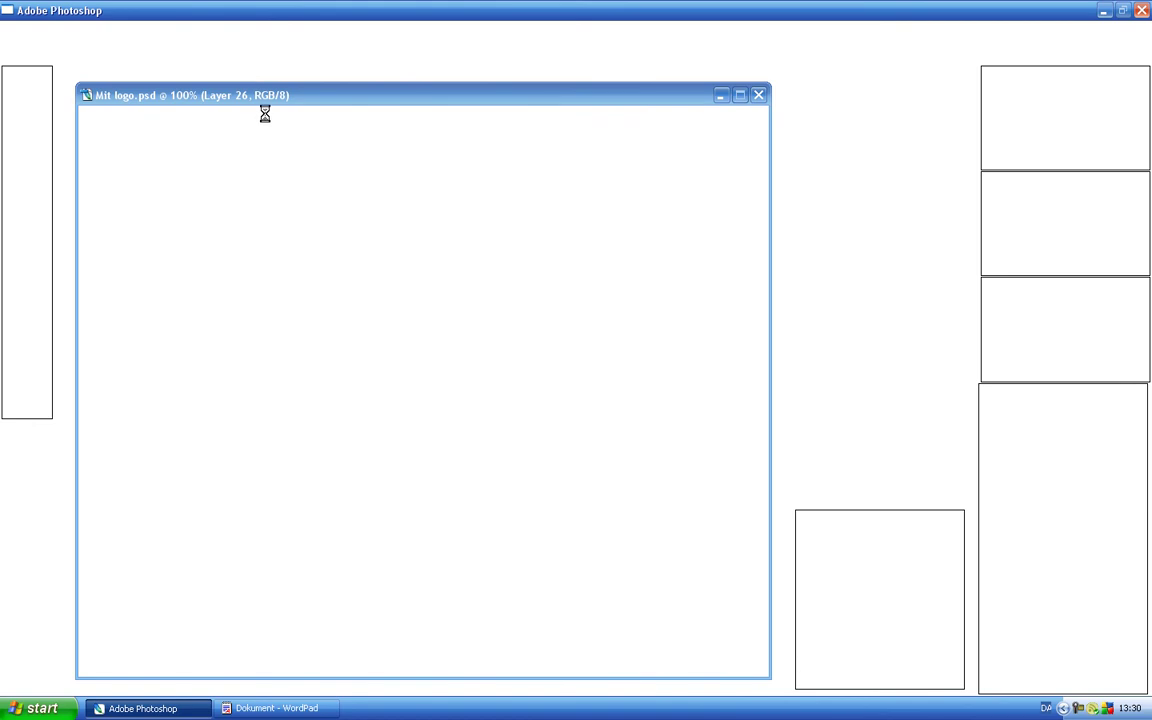
key("alt+Tab")
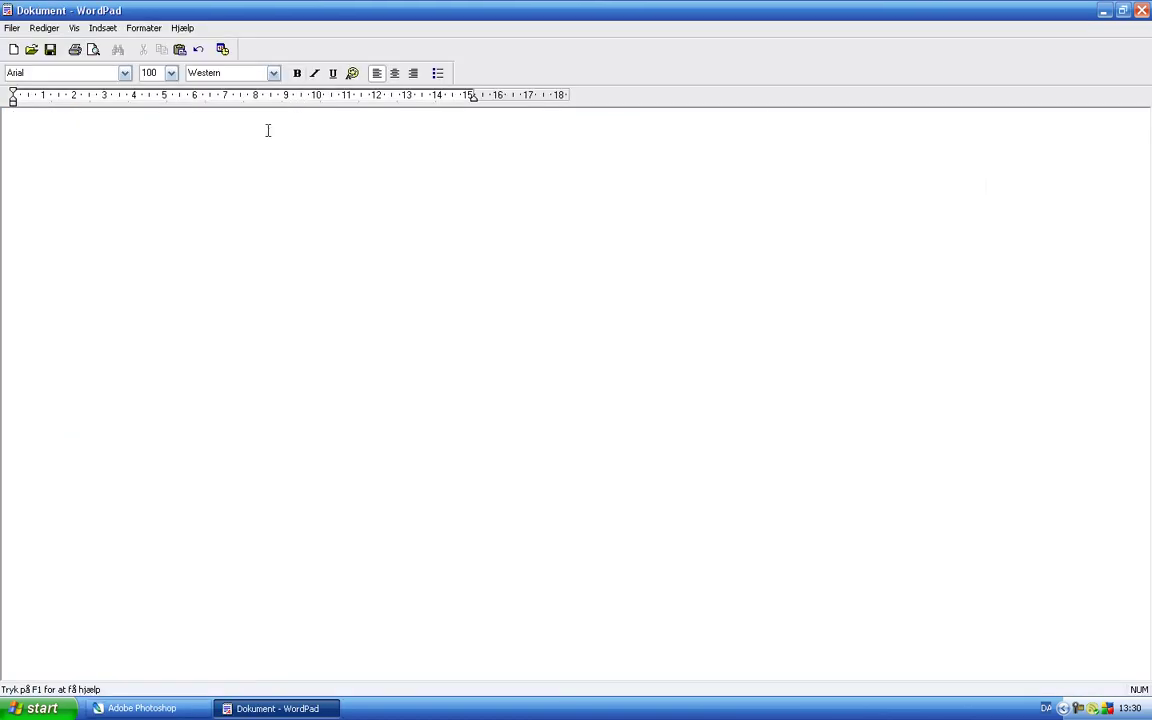
left_click(150, 708)
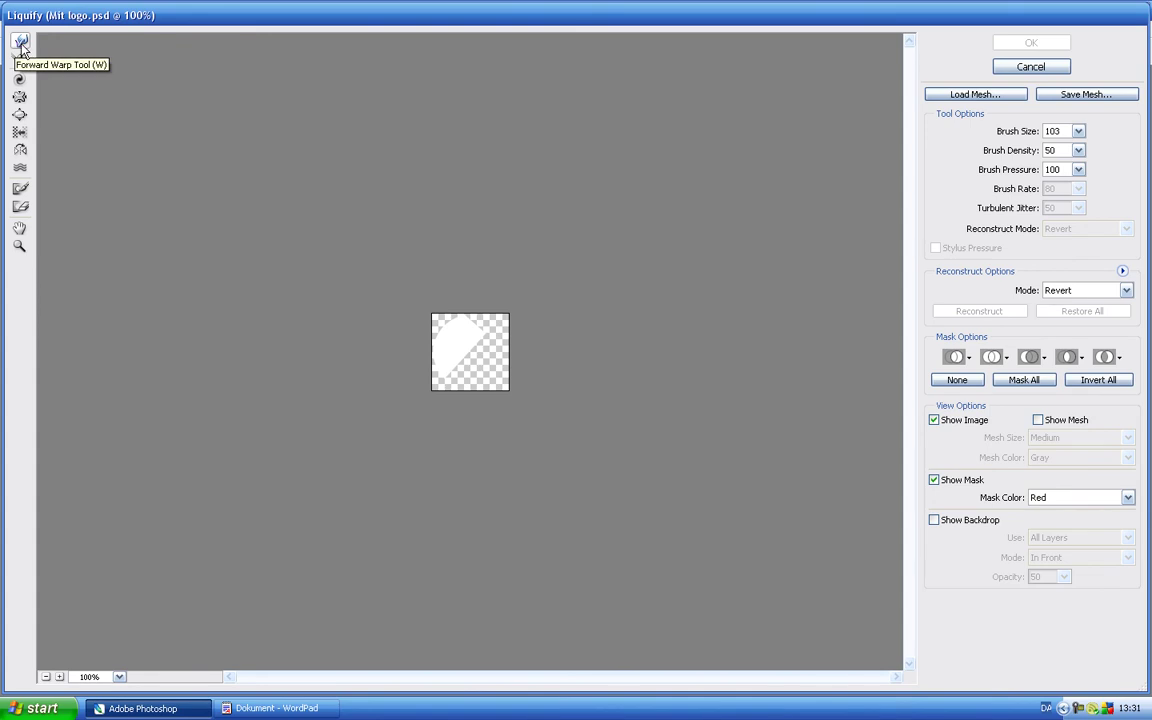
left_click(1077, 132)
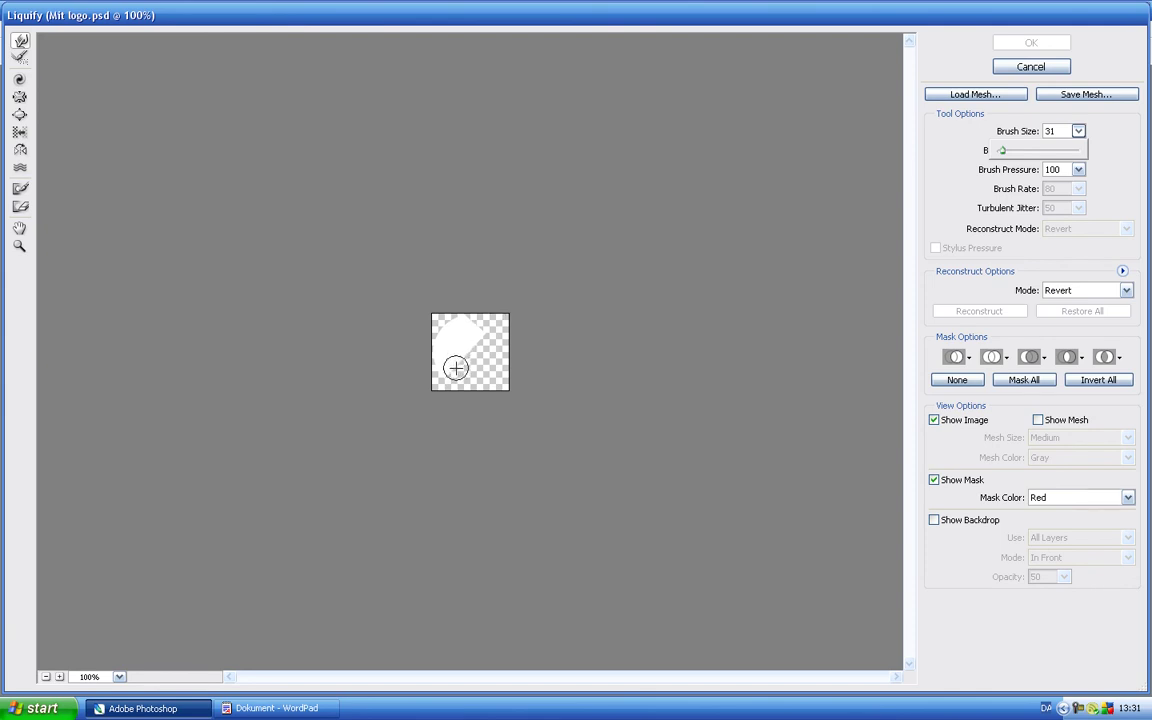
left_click(270, 708)
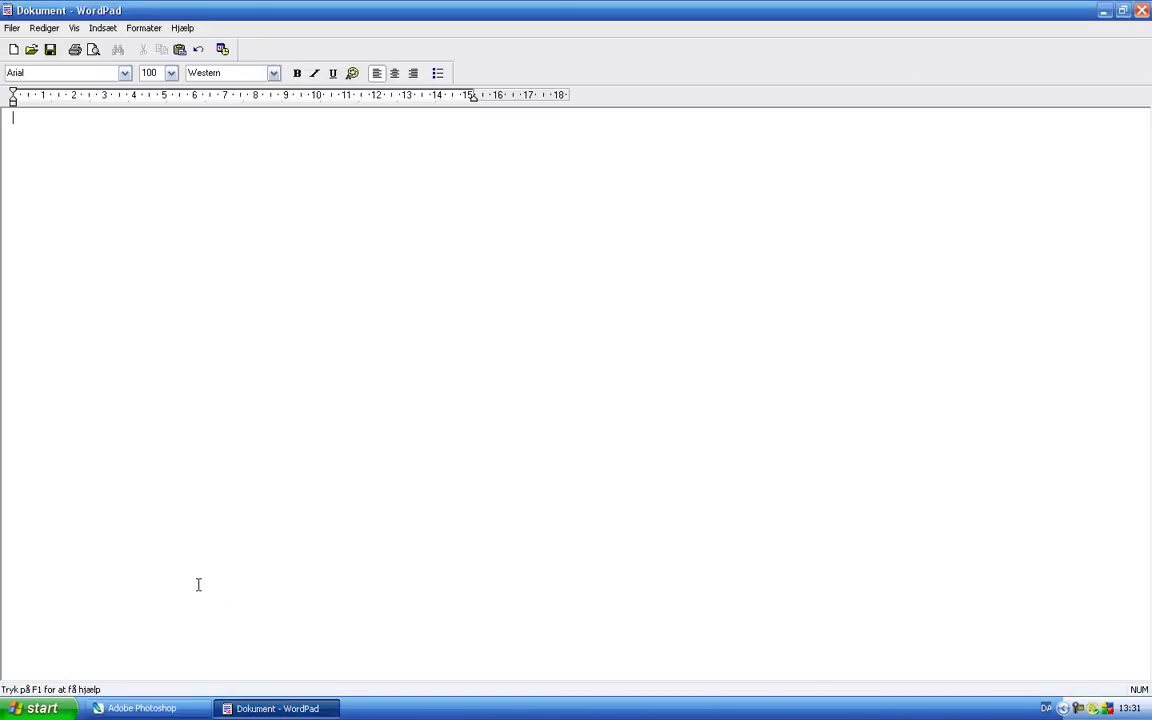
- Write 'Brush size skal være fra 25-35.' in WordPad, then delete it
type("Brush s")
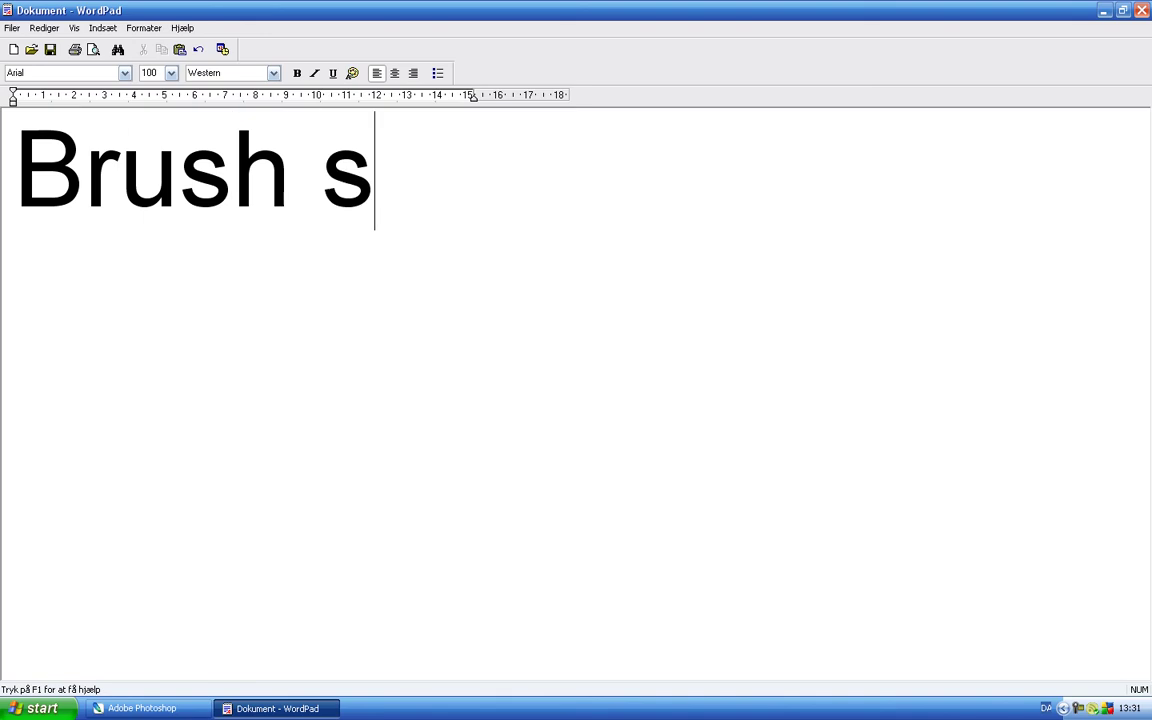
type("ize skal ")
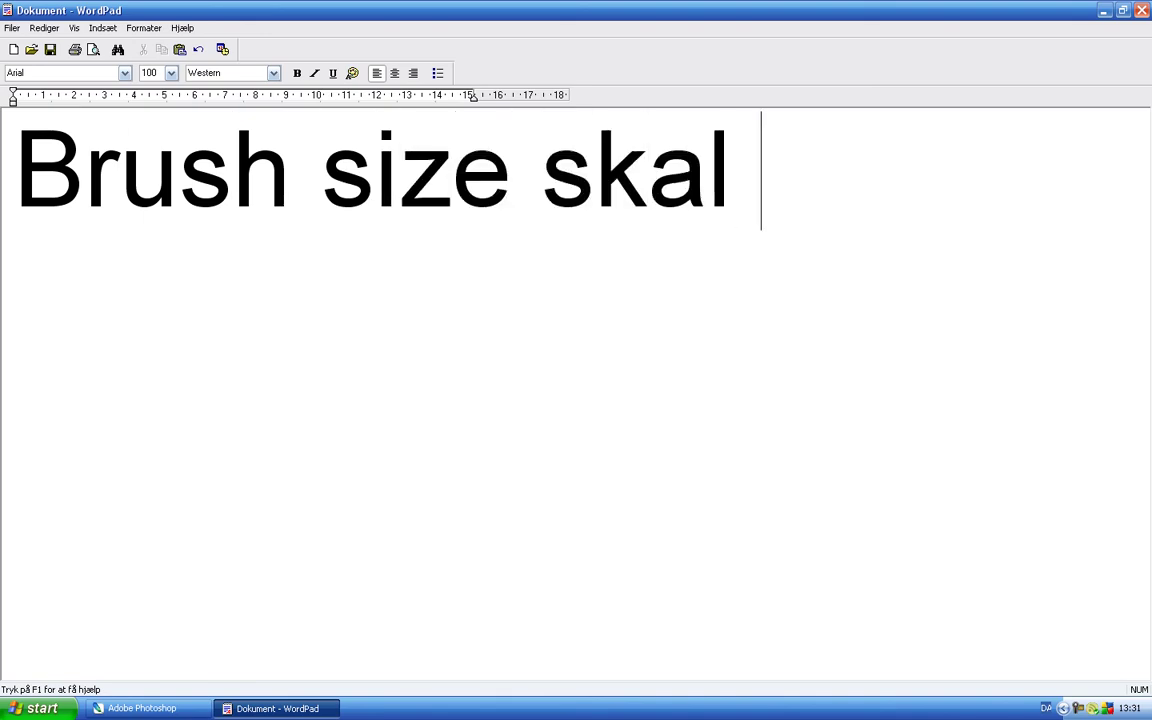
type("være fr")
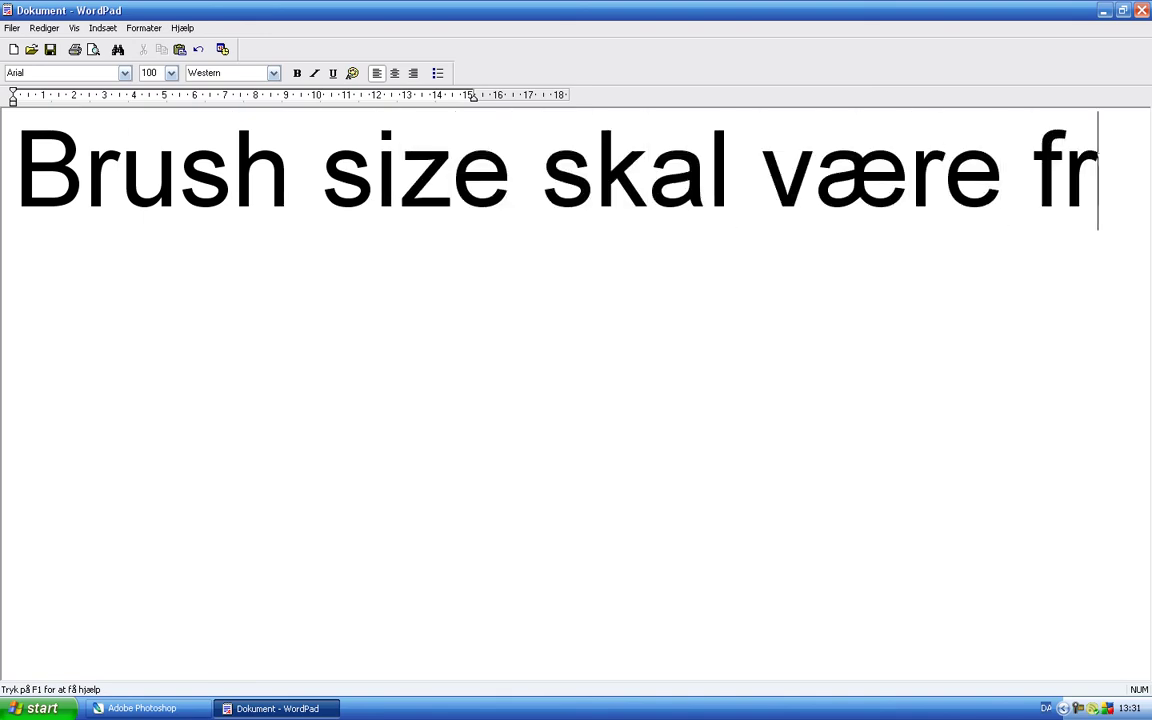
type("a 25-")
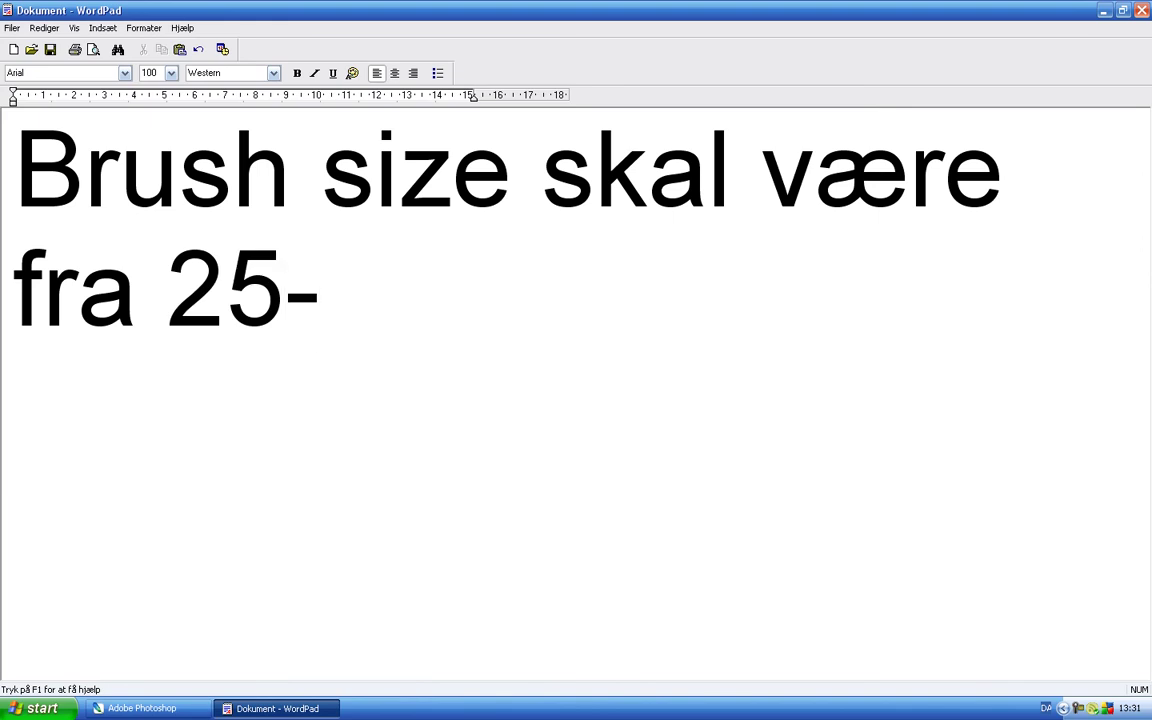
type("35.")
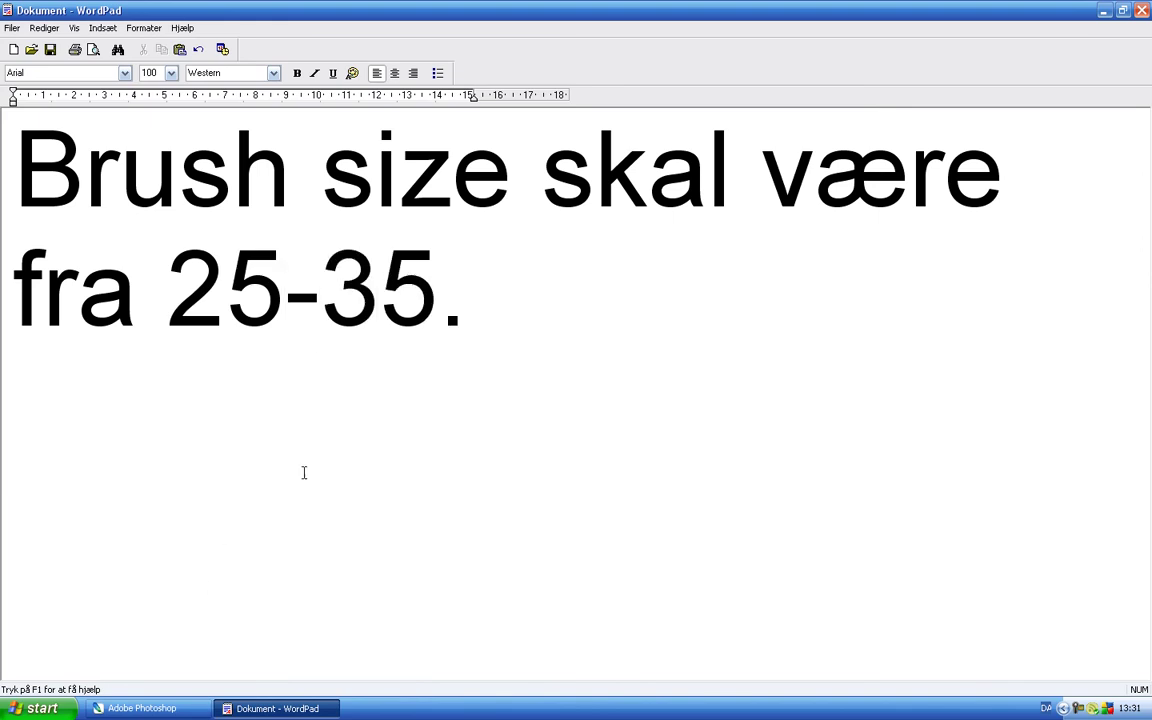
left_click_drag(457, 334, 77, 219)
key("Delete")
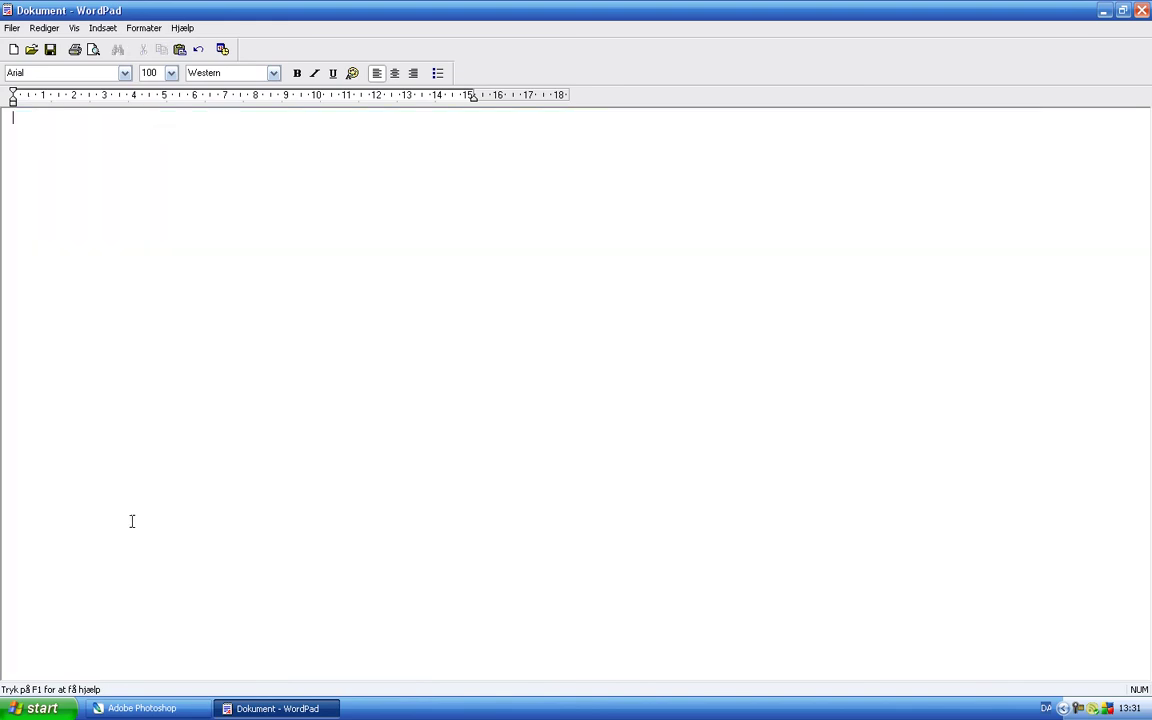
- Warp Layer 26's white shine downward with Forward Warp and apply the Liquify change
left_click(137, 708)
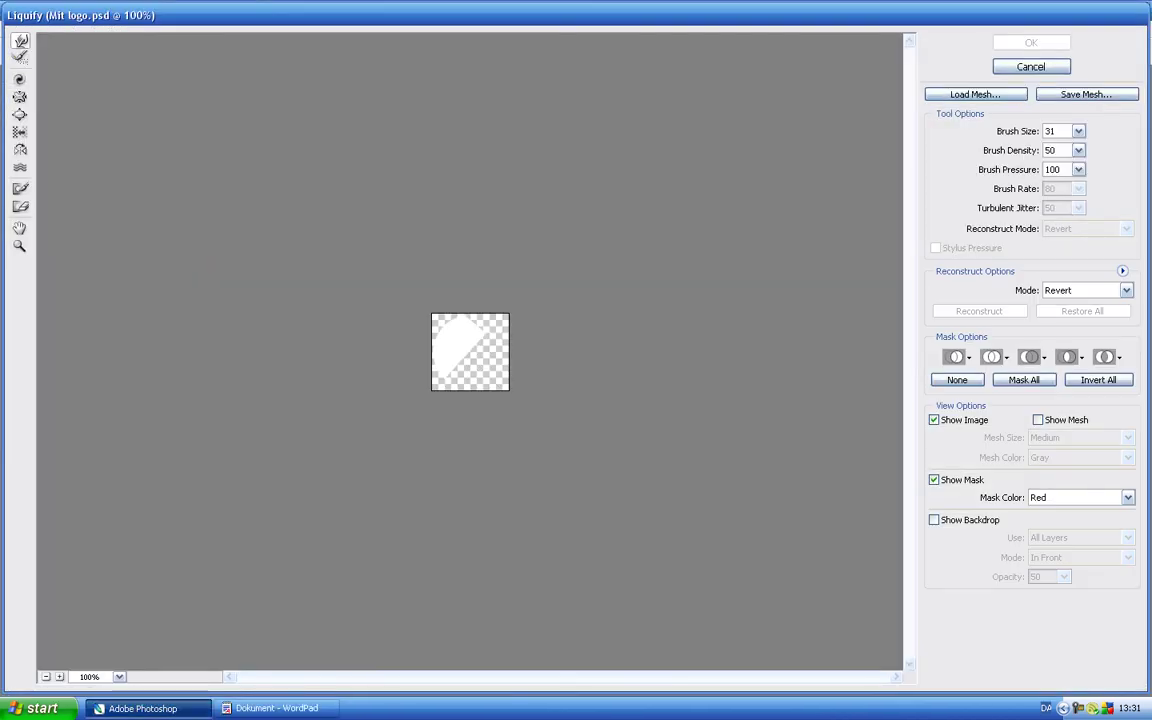
mouse_move(462, 346)
left_mouse_down()
mouse_move(455, 385)
mouse_move(468, 357)
left_mouse_up()
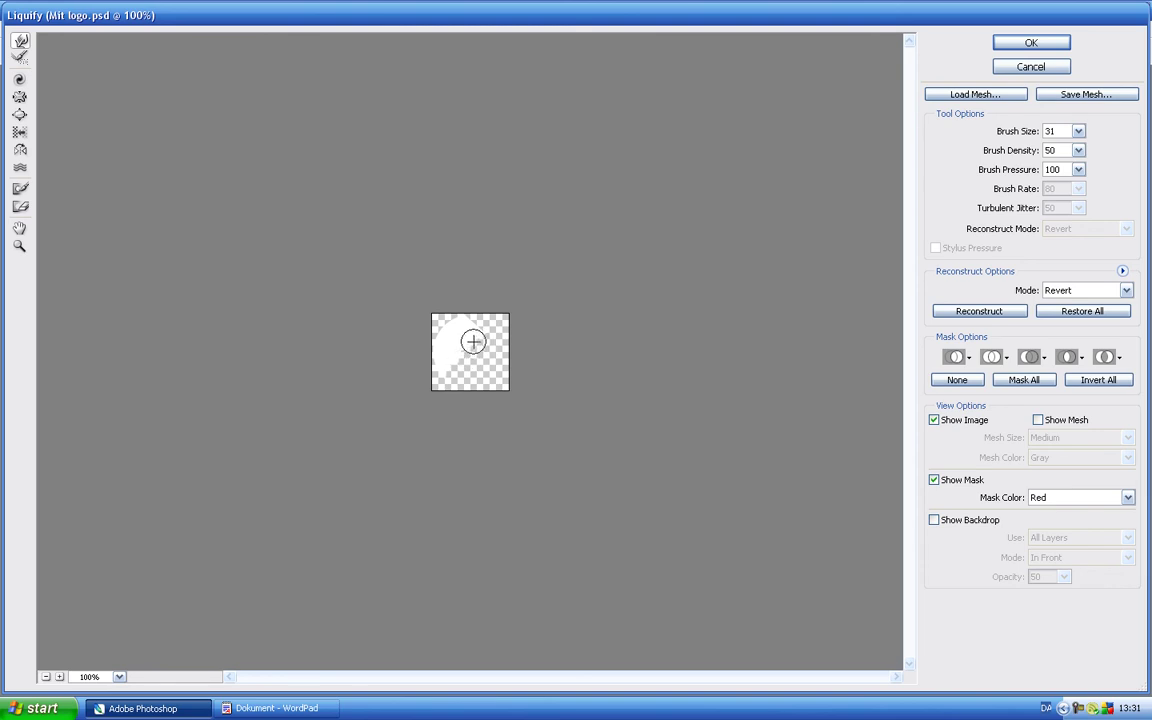
left_click(1030, 42)
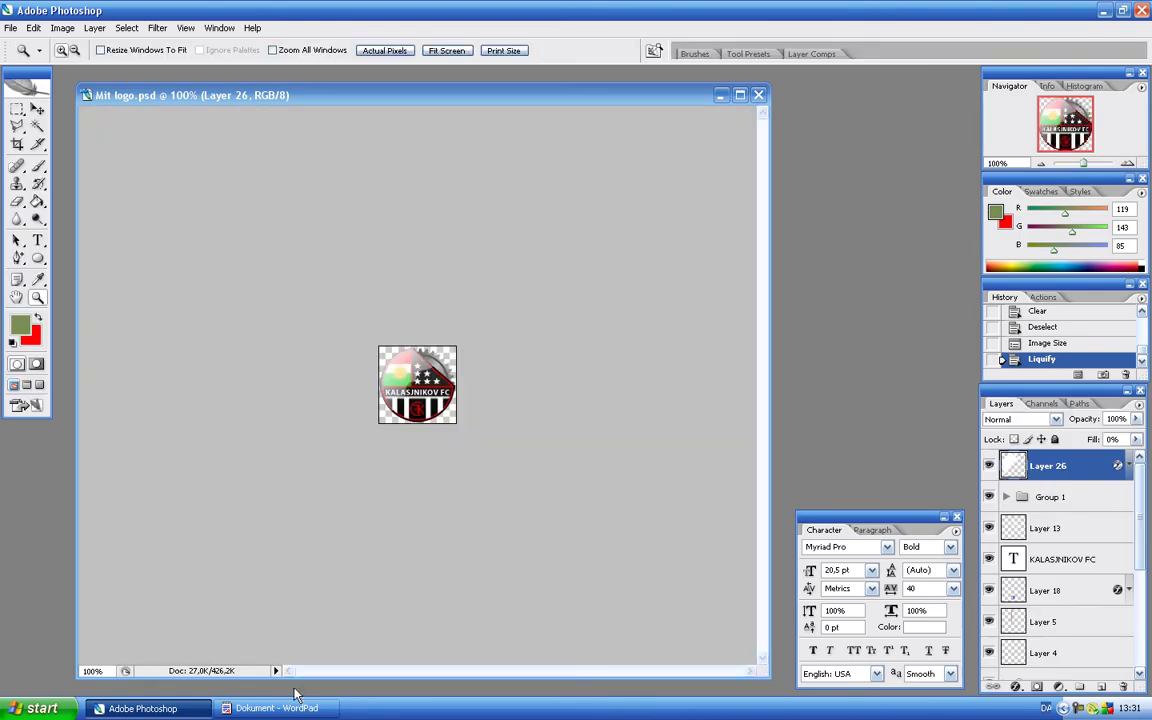
left_click(277, 708)
- Write 'Nu presser du den bare indad og så er du færdig ;-)', then replace it with 'Tutorial lavet af Kalasjnikov FC :D'
type("Nu")
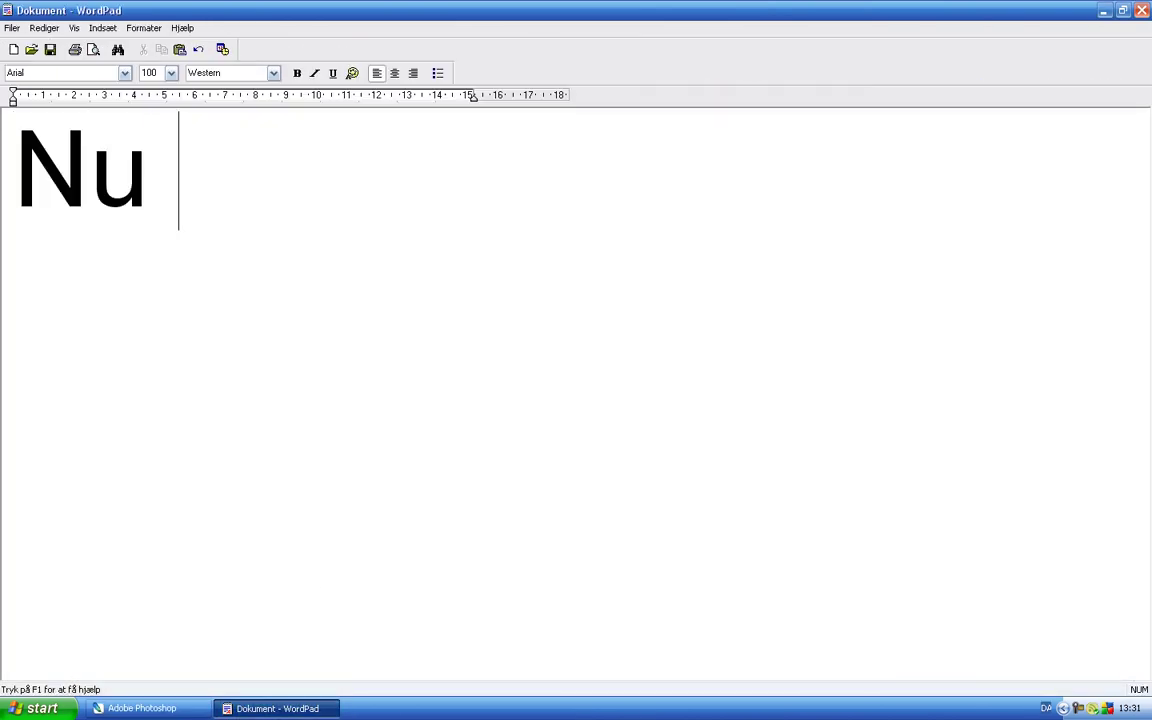
type("presser")
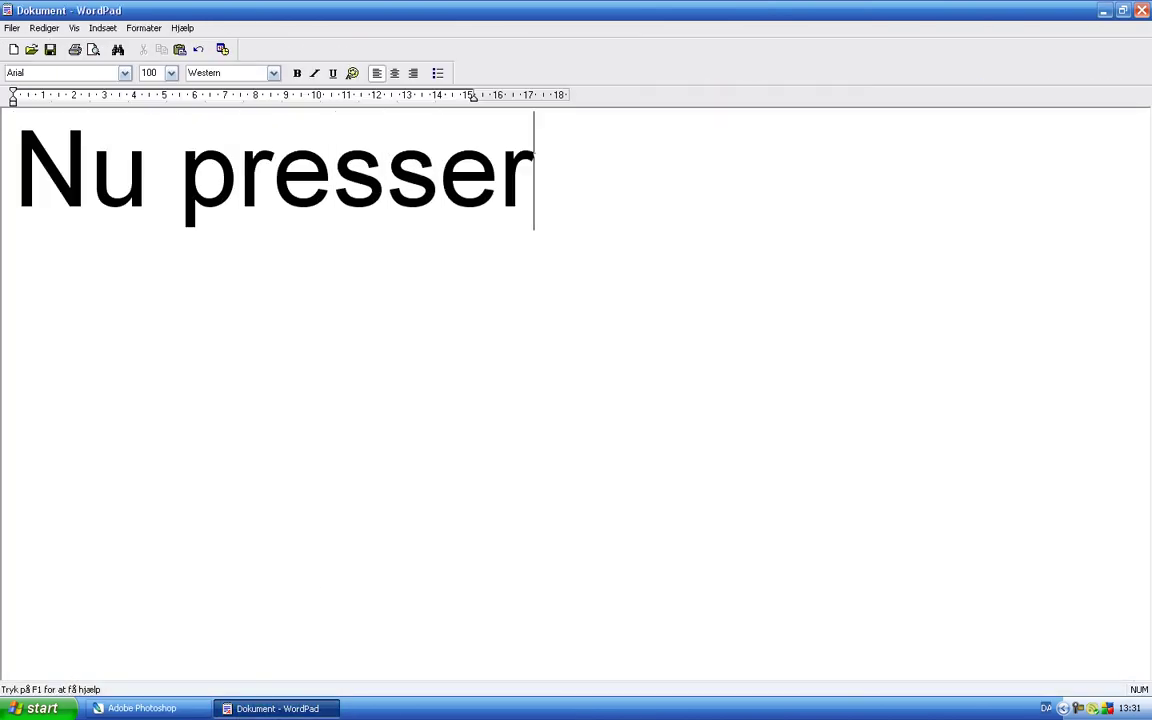
type(" du den bare inda")
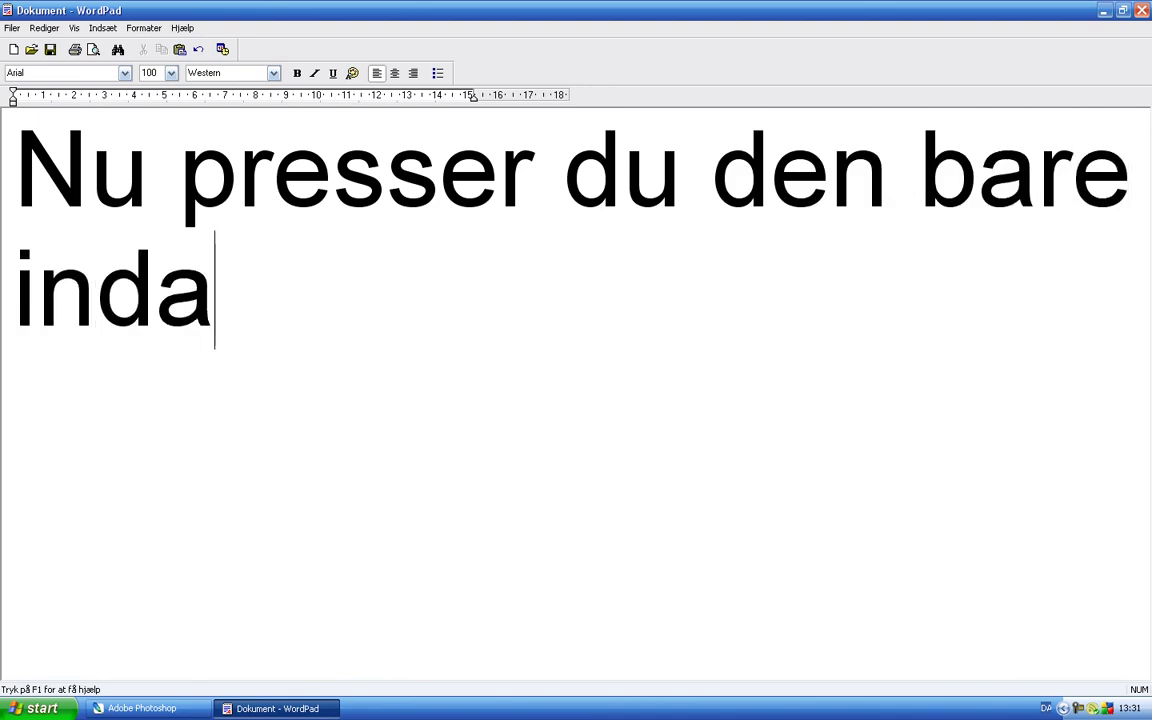
type("d og så ha")
key("BackSpace")
key("BackSpace")
type("er du færdig ")
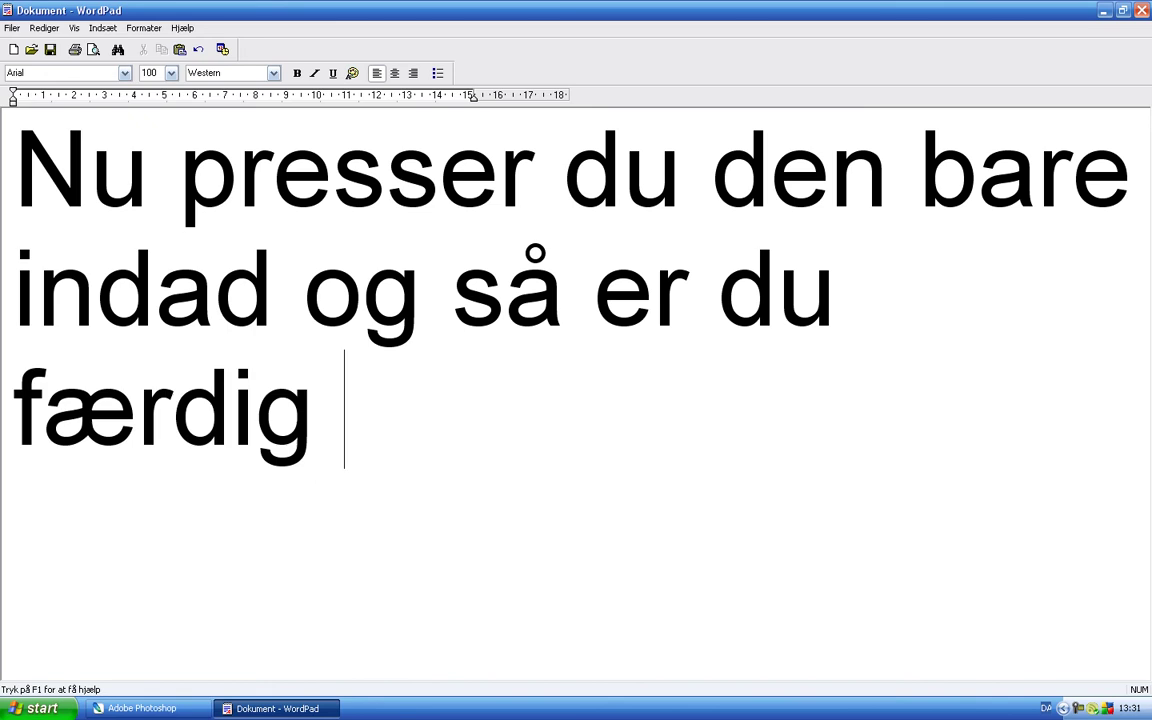
type(";-)")
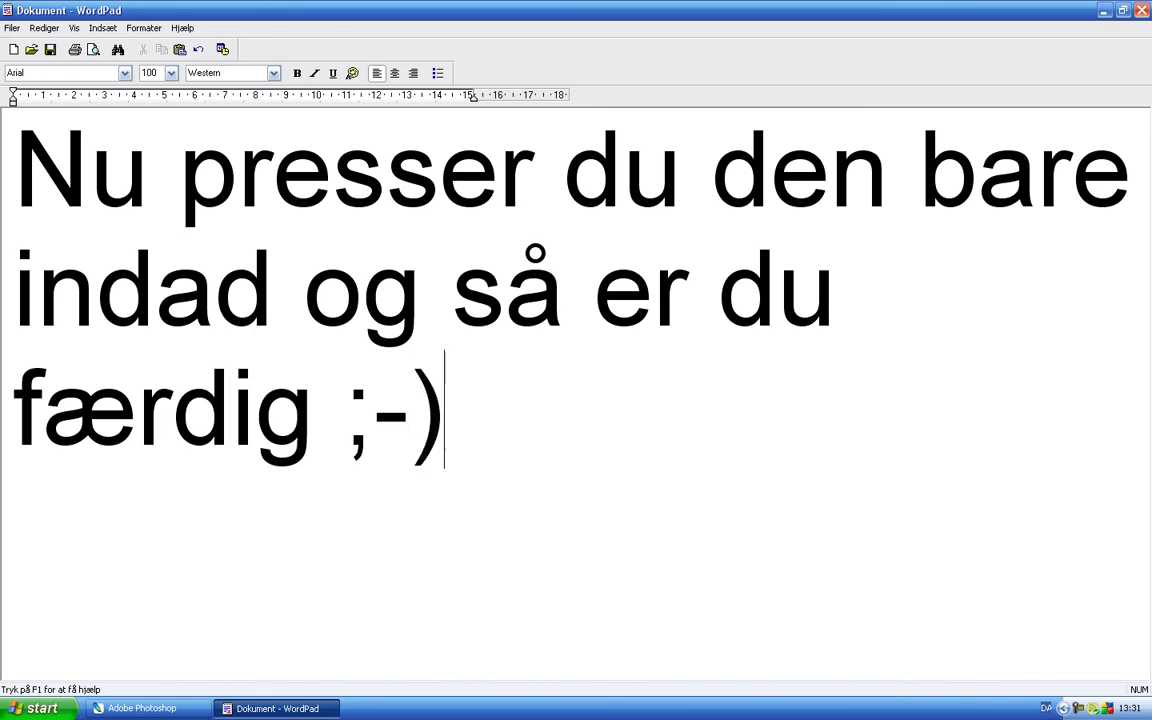
left_click_drag(409, 526, 109, 210)
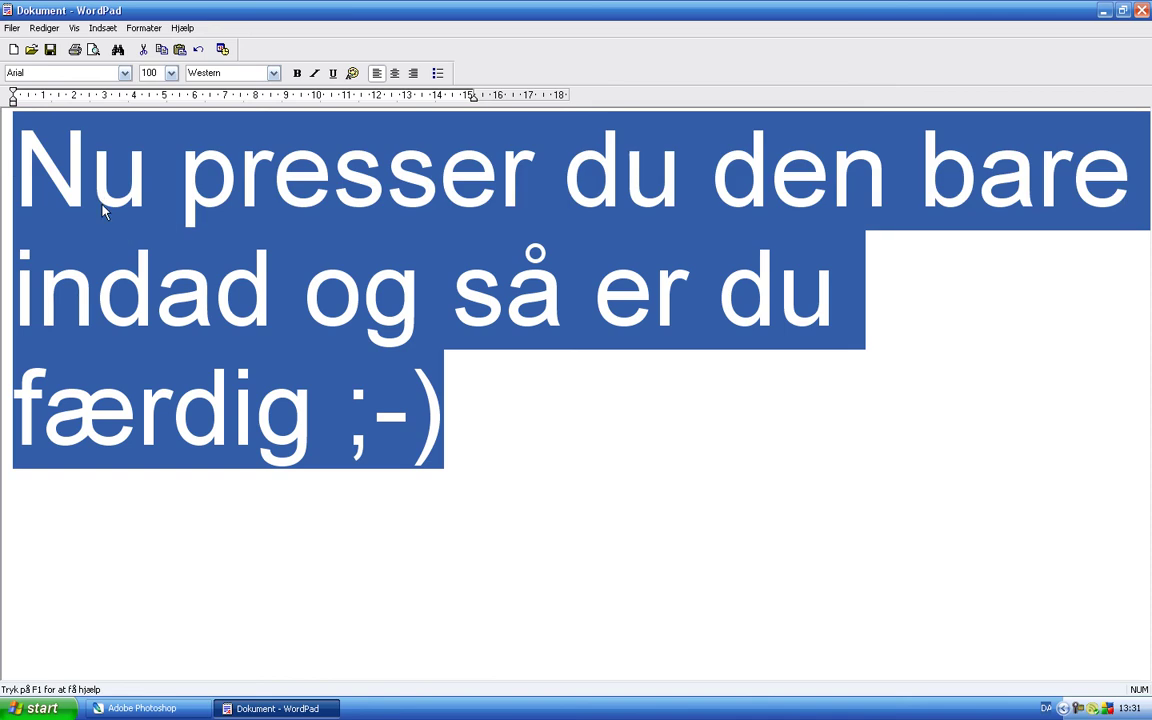
type("Tutorial ")
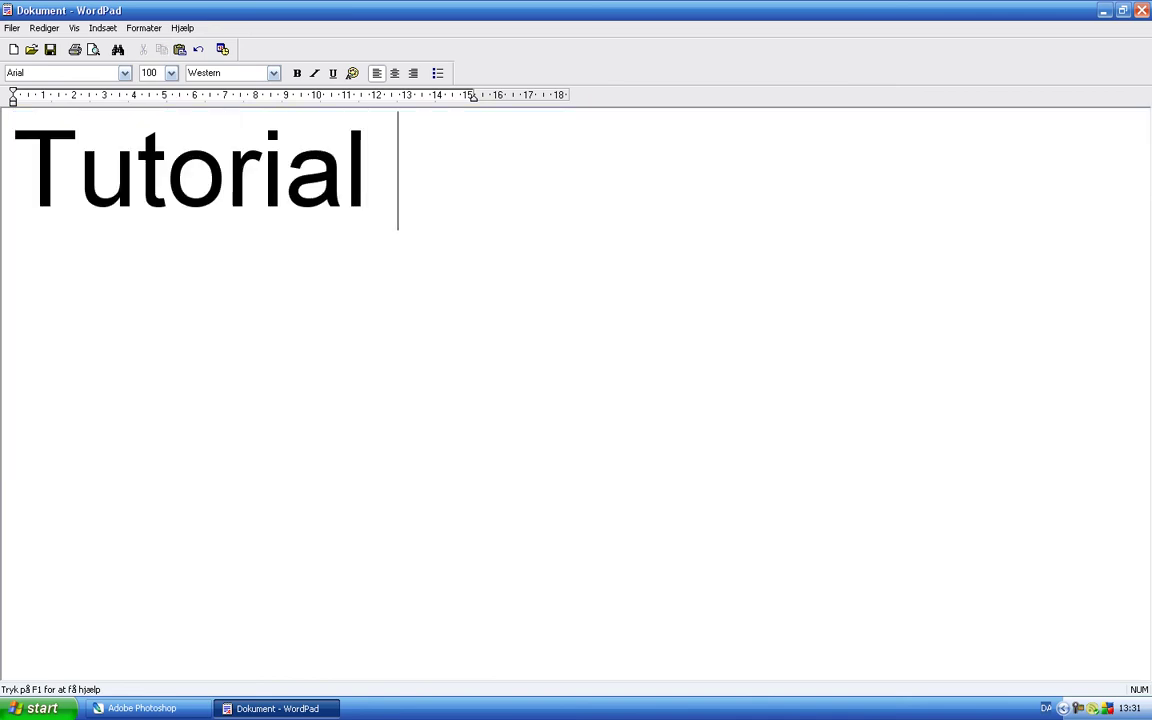
type("lavet af Kalasjnikov FC :D")
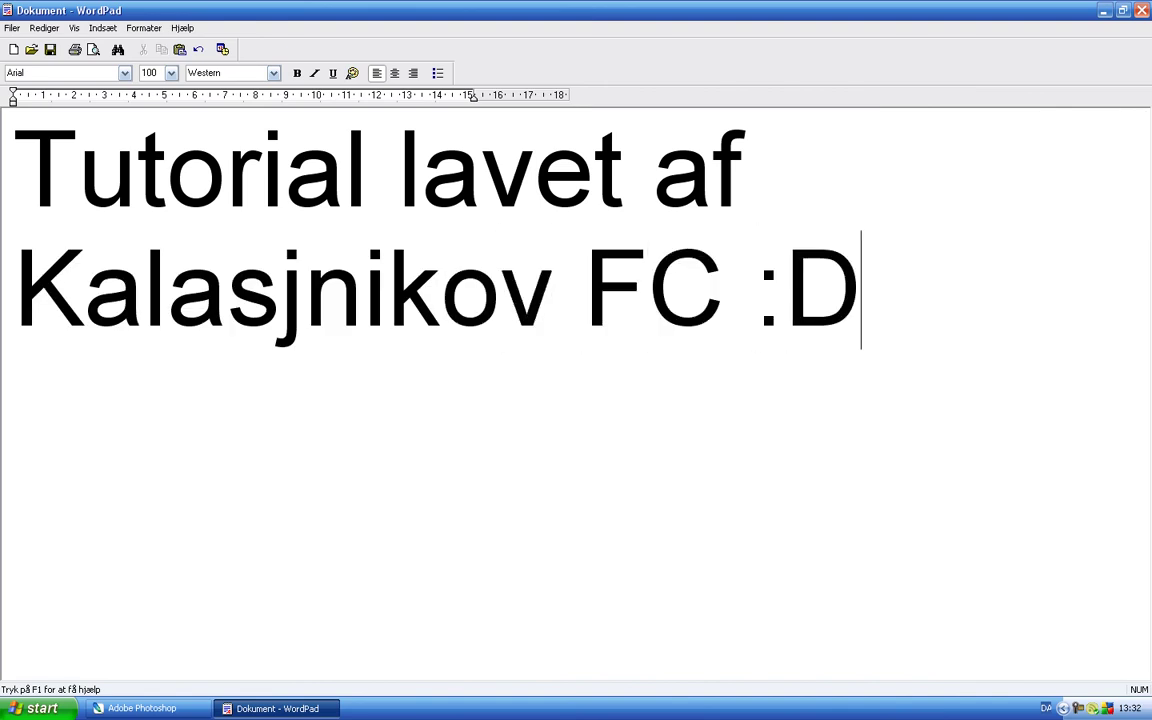